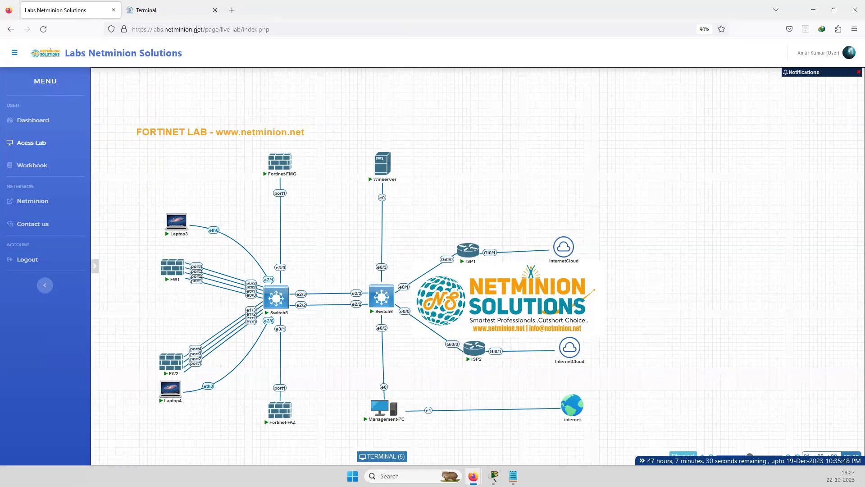
# Return to the Netminion lab dashboard and reopen the live lab topology
pyautogui.moveTo(203, 29); pyautogui.dragTo(387, 33)
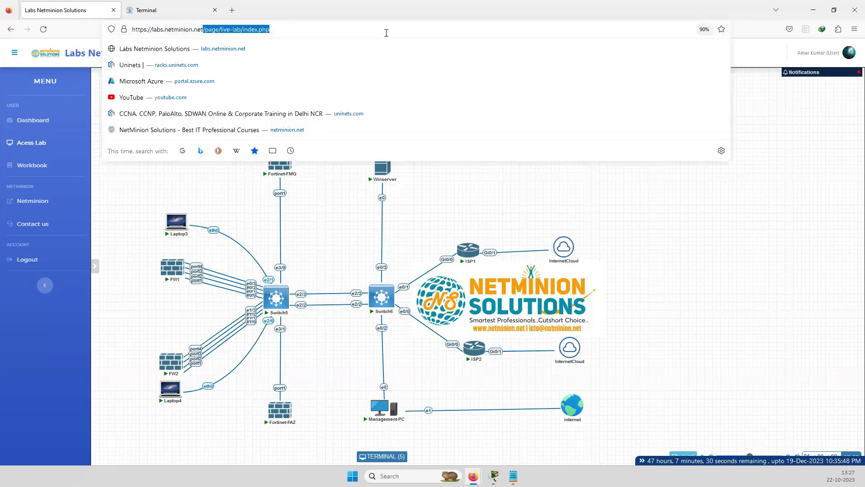
pyautogui.press('BackSpace')
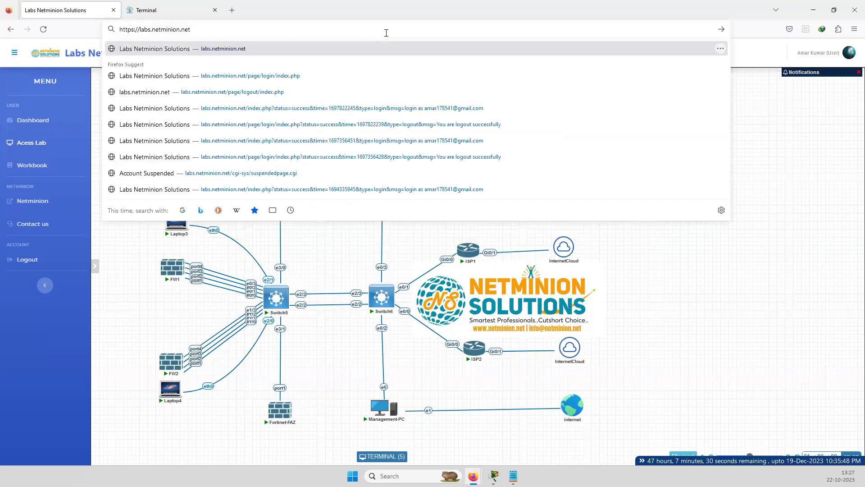
pyautogui.press('Return')
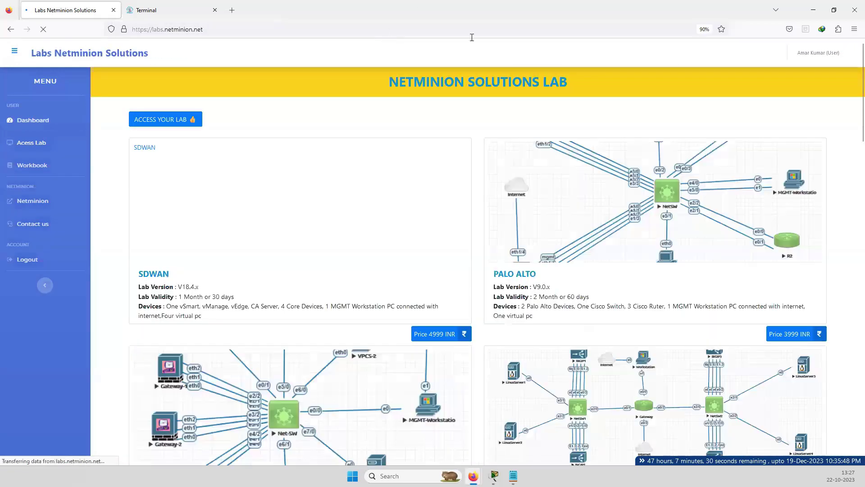
pyautogui.click(162, 120)
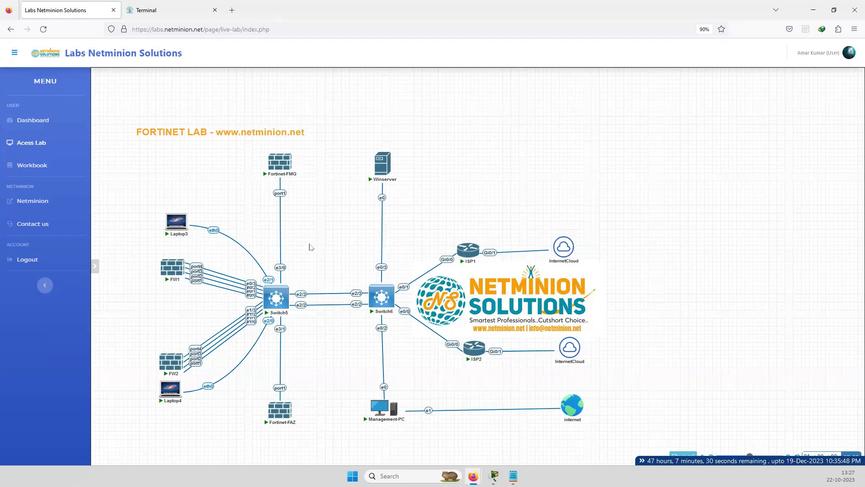
# Open the Fortinet-FMG console in its own browser tab and close the extra Windows 7 console tab
pyautogui.click(279, 167)
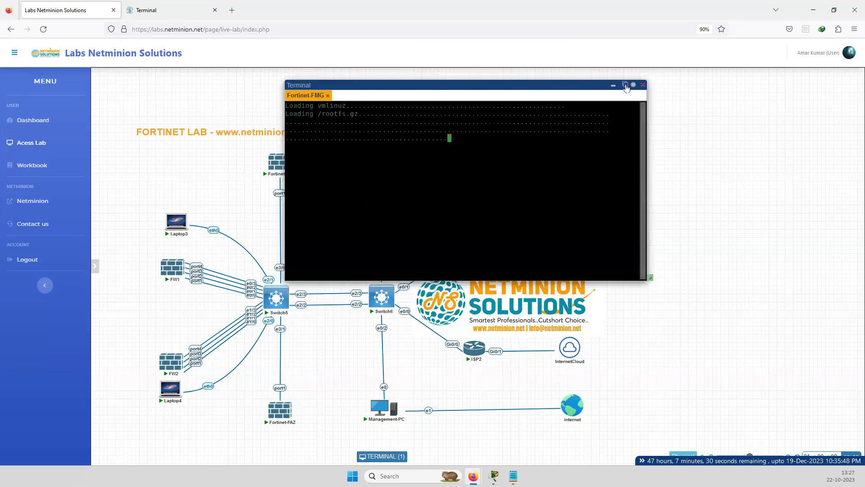
pyautogui.click(624, 86)
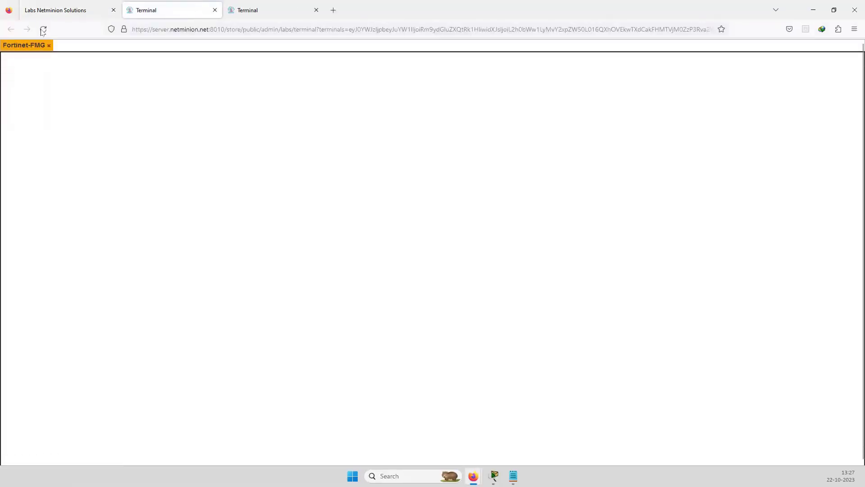
pyautogui.click(43, 30)
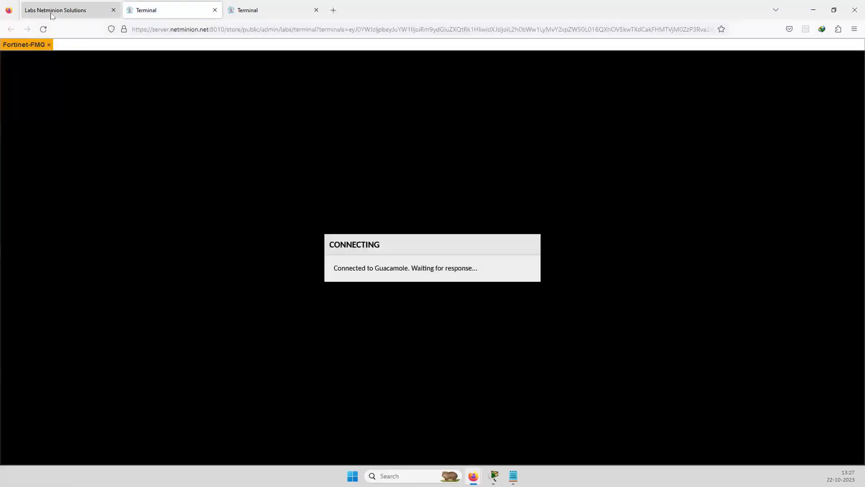
pyautogui.hotkey('ctrl', 'shift', 'Tab')
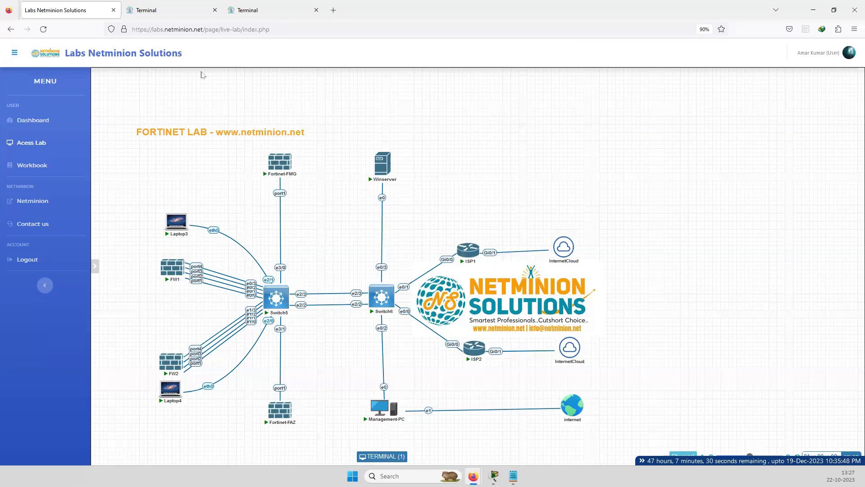
pyautogui.click(163, 13)
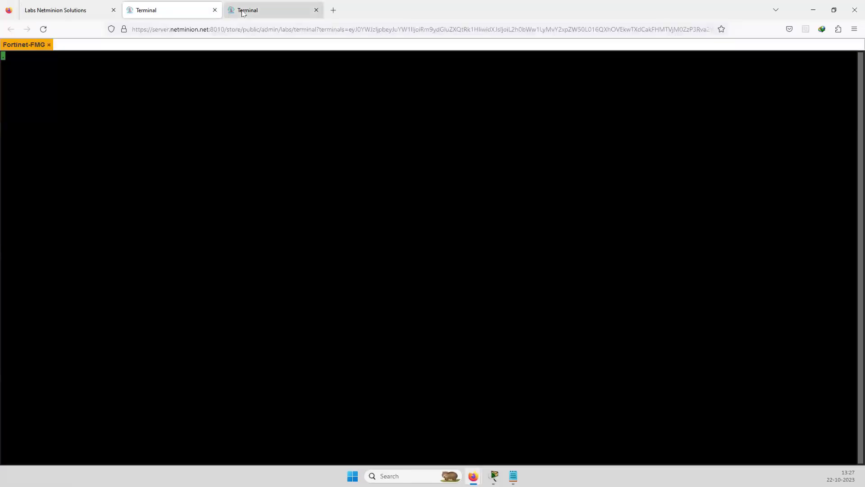
pyautogui.click(264, 11)
pyautogui.click(316, 11)
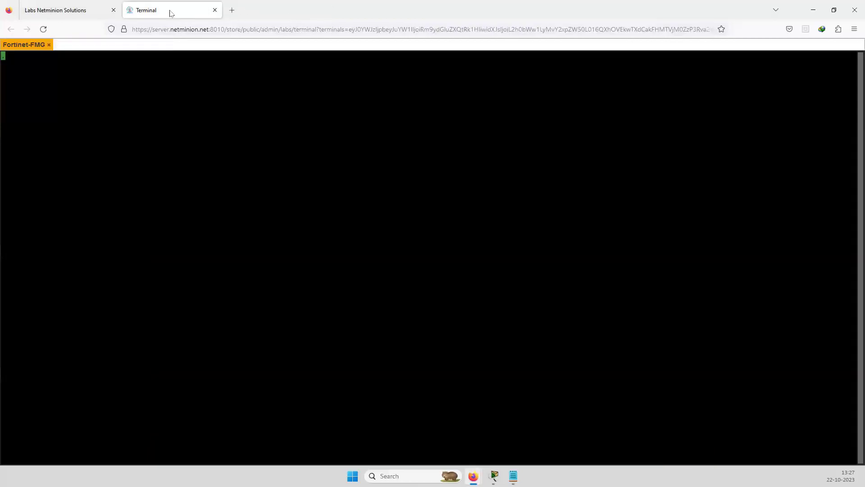
# Pop the console back out to its own tab, then open the FW1 firewall console from the topology
pyautogui.click(69, 9)
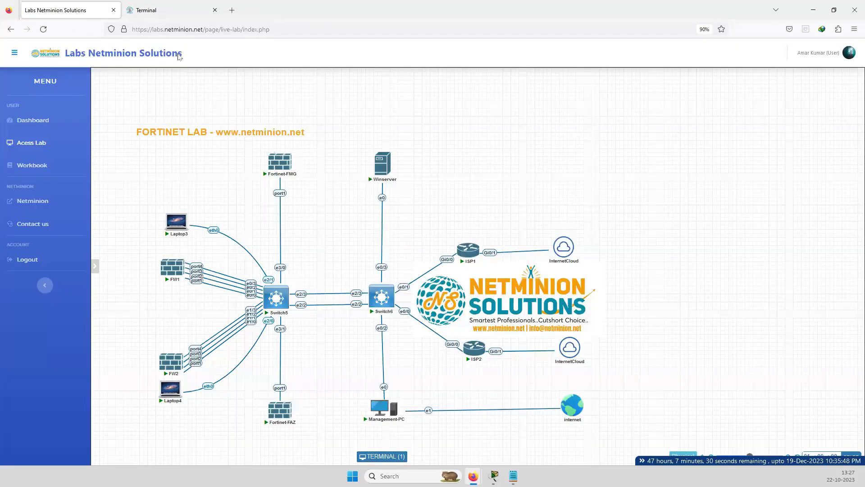
pyautogui.click(279, 155)
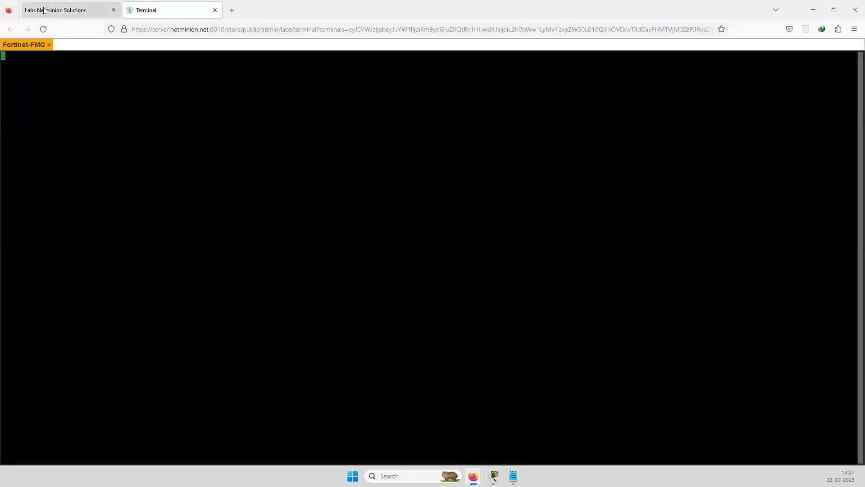
pyautogui.click(68, 10)
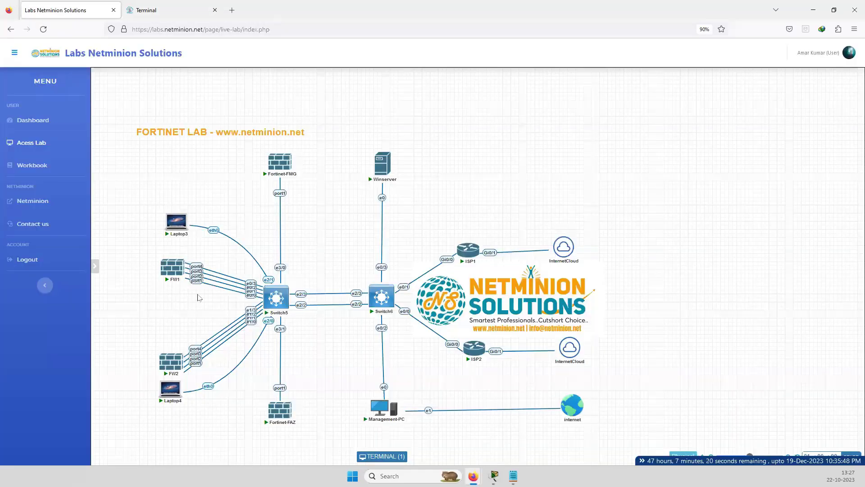
pyautogui.click(146, 12)
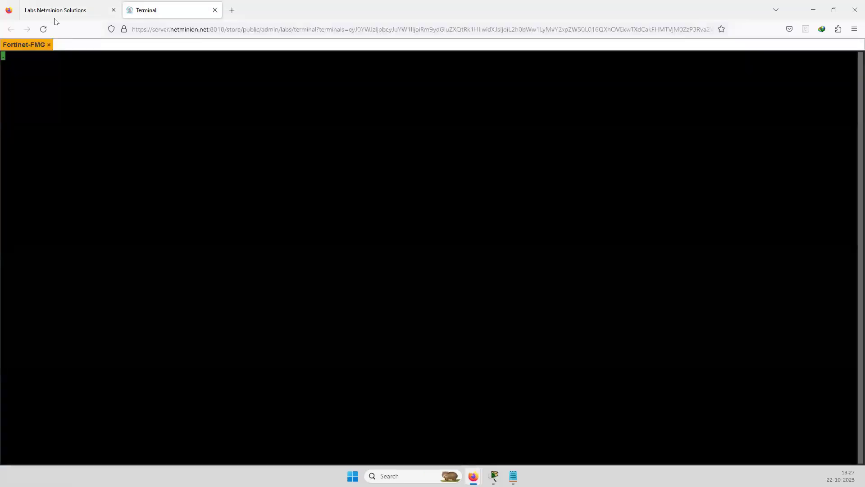
pyautogui.click(55, 12)
pyautogui.click(384, 458)
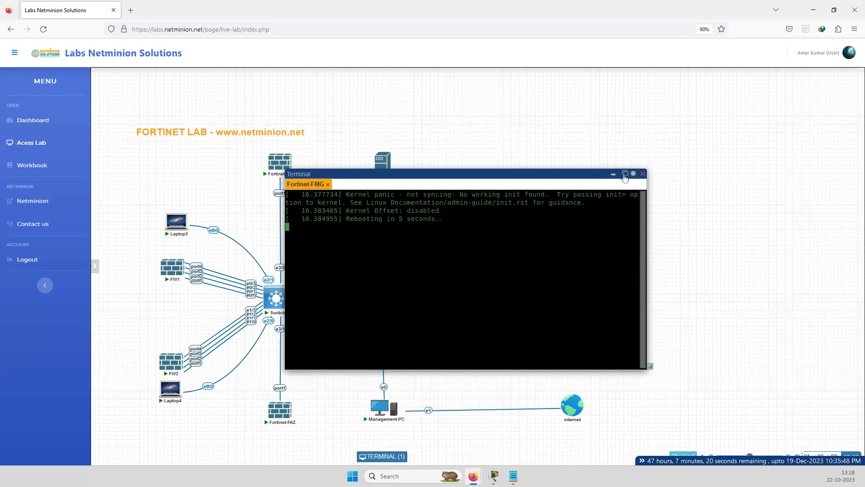
pyautogui.click(625, 175)
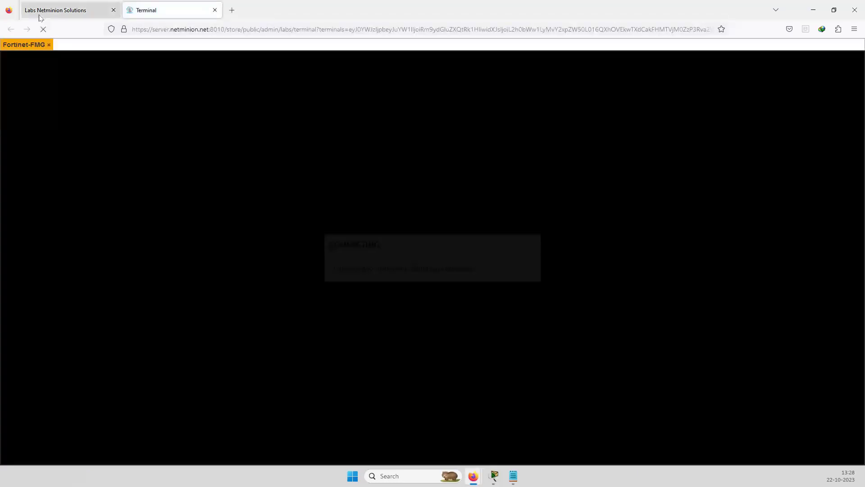
pyautogui.click(39, 10)
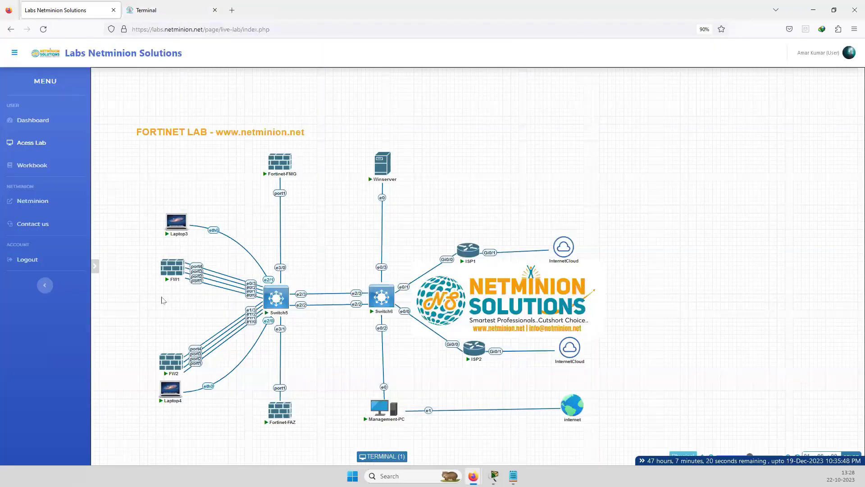
pyautogui.click(170, 269)
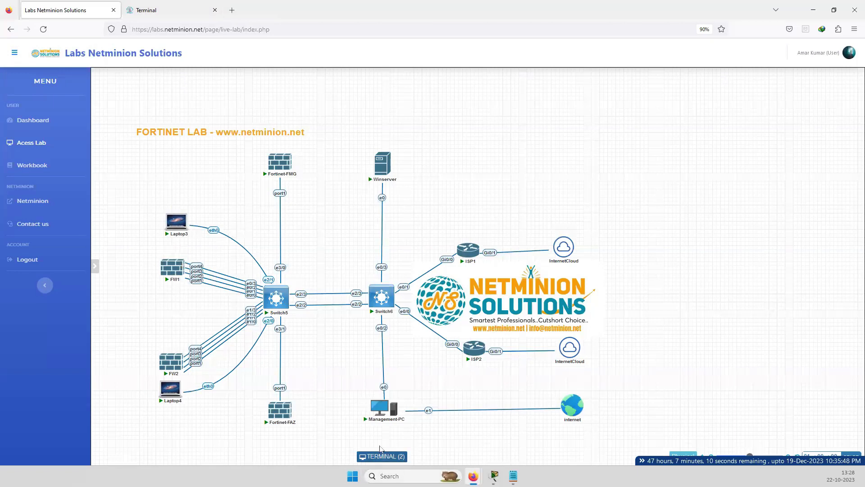
# Open the Laptop3 console, wake its prompt with Enter, and go back to the lab topology
pyautogui.click(382, 456)
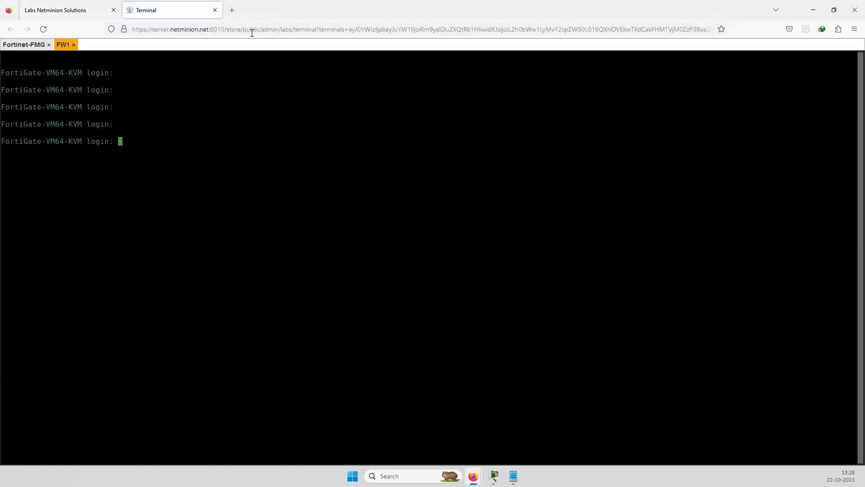
pyautogui.click(54, 10)
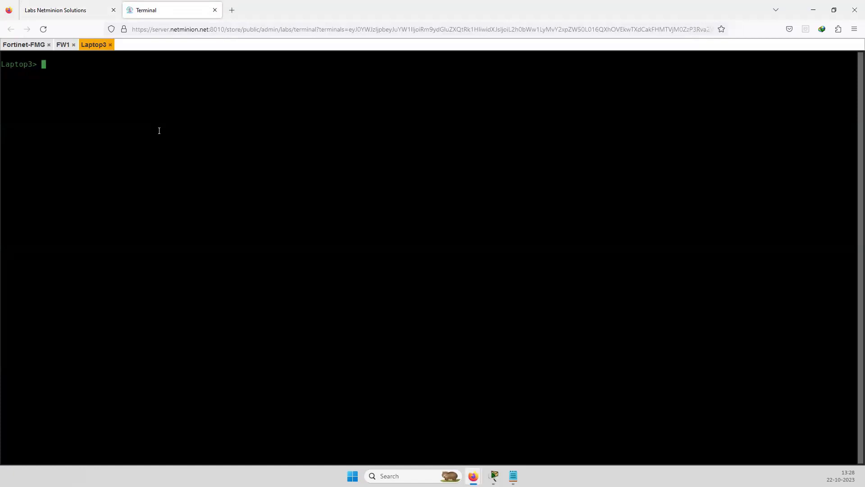
pyautogui.press('Return')
pyautogui.press('Return')
pyautogui.press('Return')
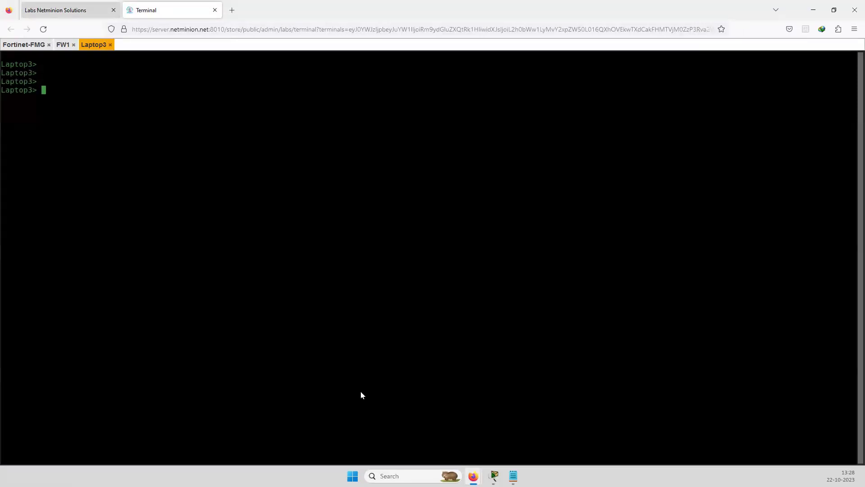
pyautogui.hotkey('ctrl', 'shift', 'Tab')
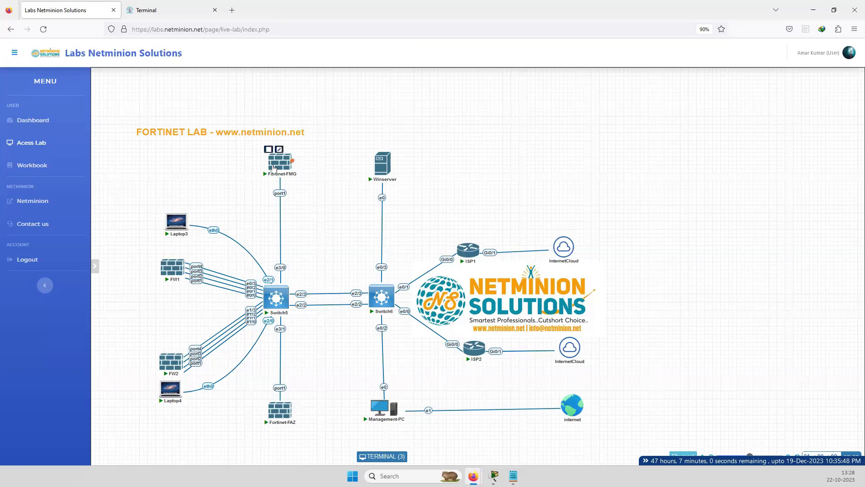
# Stop the Fortinet-FMG node from its right-click menu, then start it again
pyautogui.rightClick(276, 165)
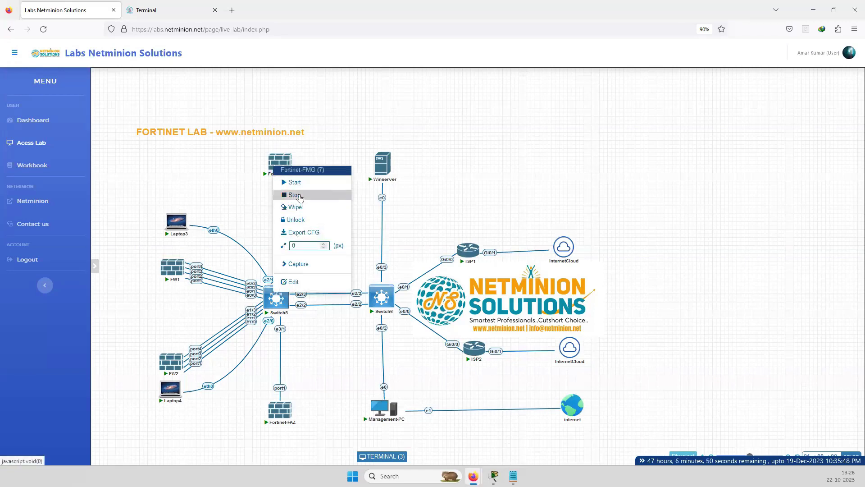
pyautogui.click(297, 194)
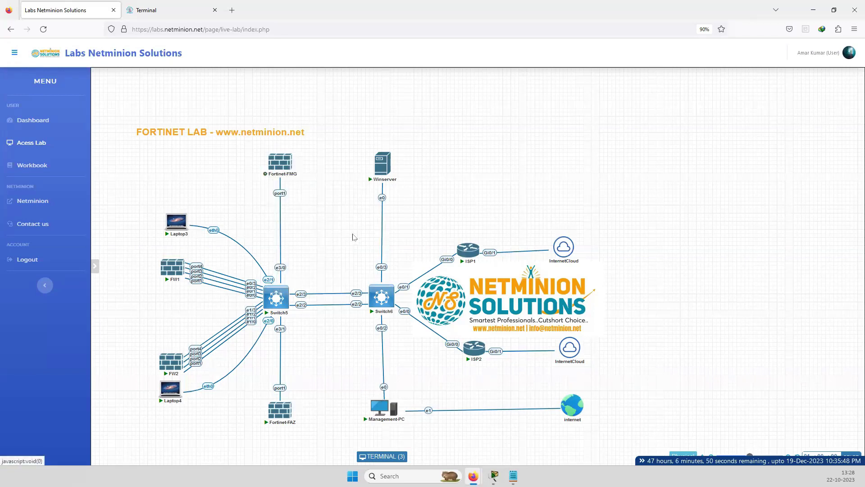
pyautogui.rightClick(277, 166)
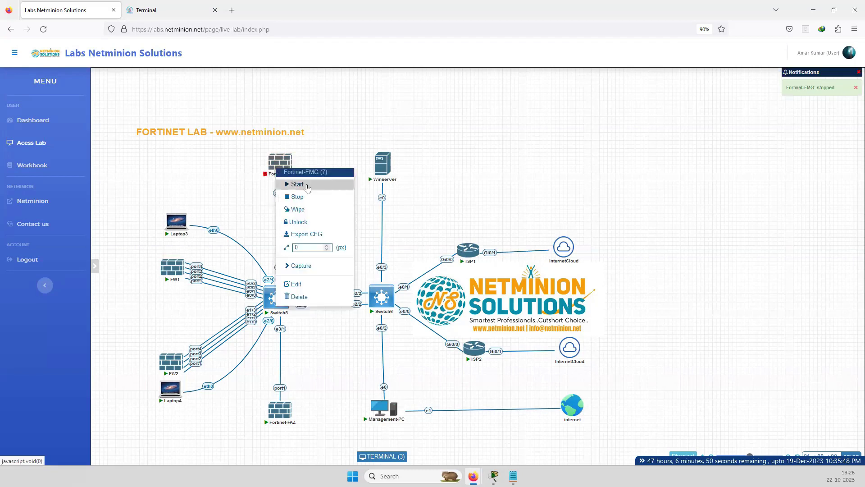
pyautogui.click(297, 184)
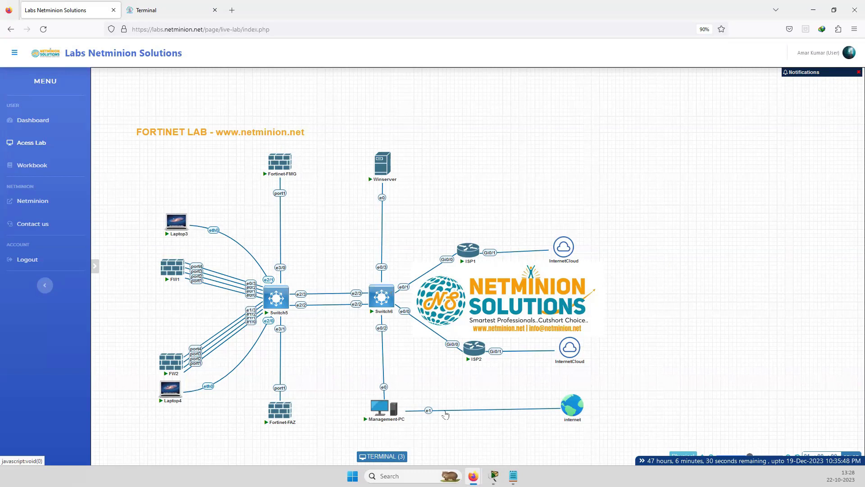
pyautogui.moveTo(170, 276)
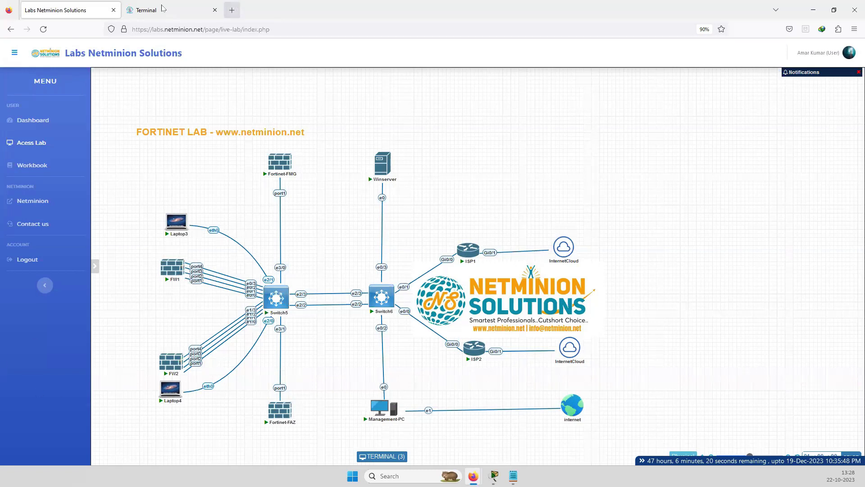
# Log in to FW1's console as admin and set the forced new admin password
pyautogui.click(162, 9)
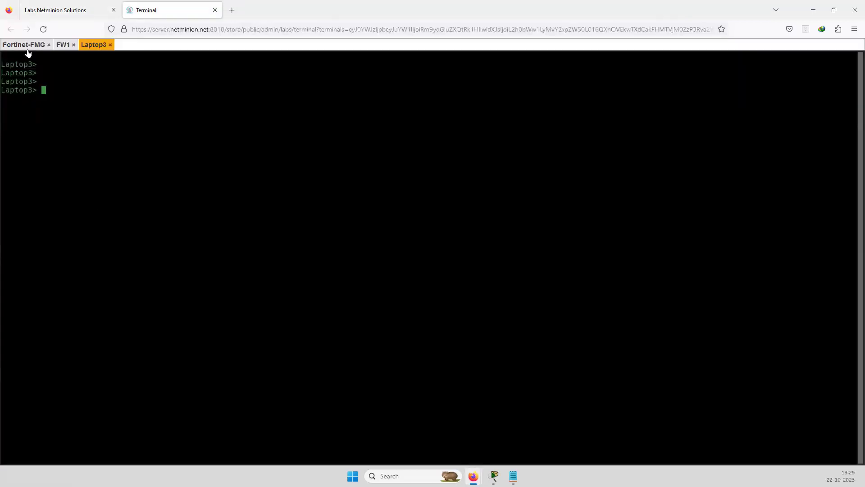
pyautogui.click(63, 45)
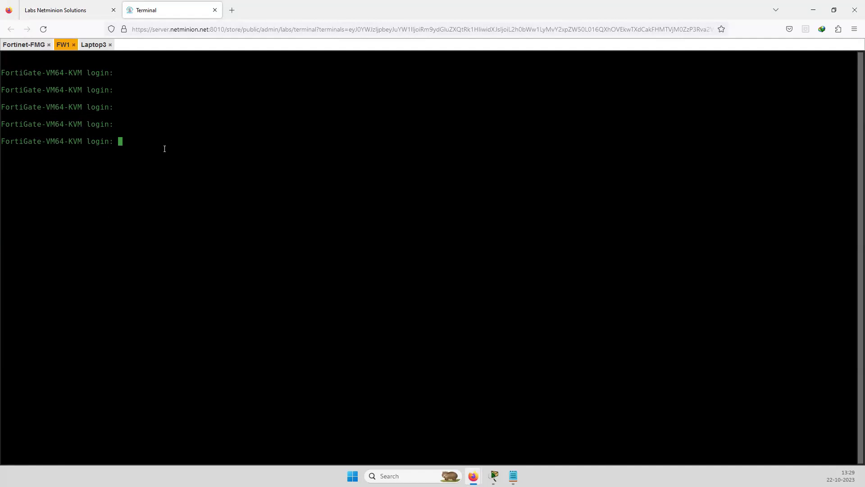
pyautogui.click(68, 11)
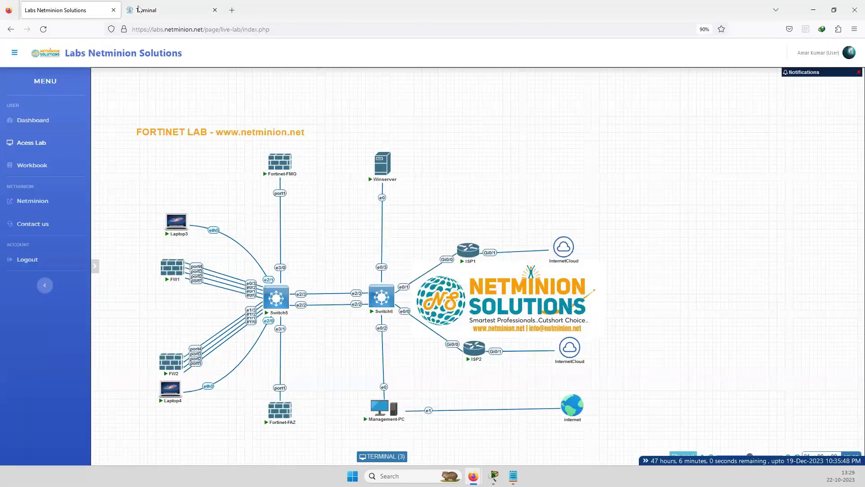
pyautogui.hotkey('ctrl', 'Tab')
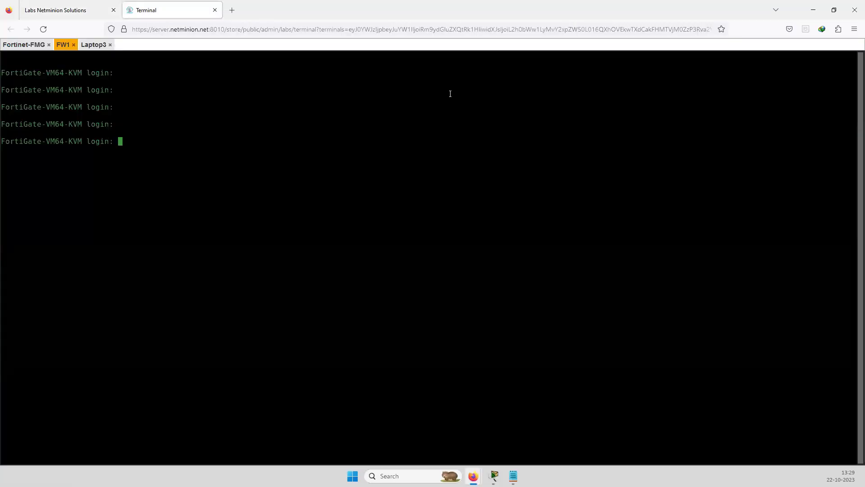
pyautogui.write('adm')
pyautogui.write('in')
pyautogui.press('Return')
pyautogui.press('Return')
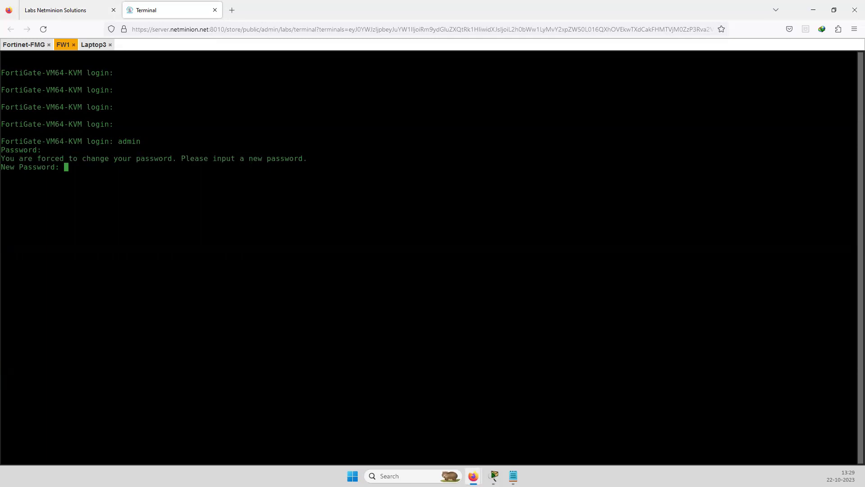
pyautogui.press('Return')
pyautogui.press('Return')
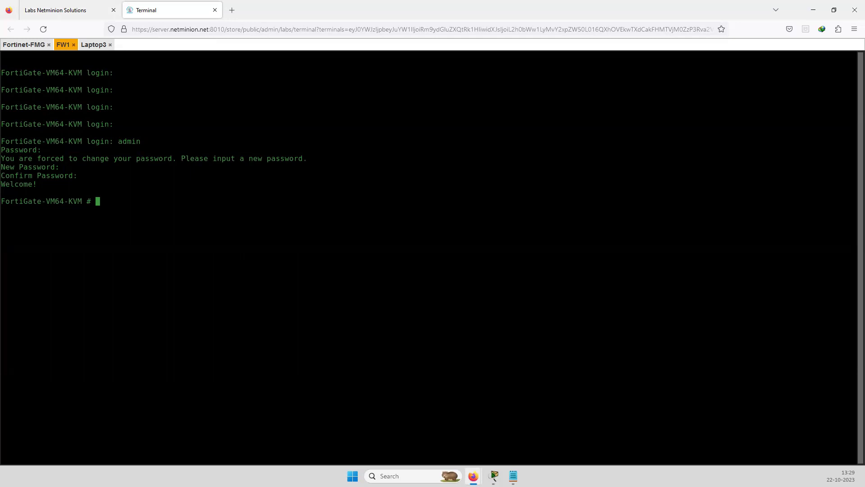
# List FW1's interfaces with show system interface, noting port1, port2 and port4
pyautogui.write('show system interface')
pyautogui.press('Return')
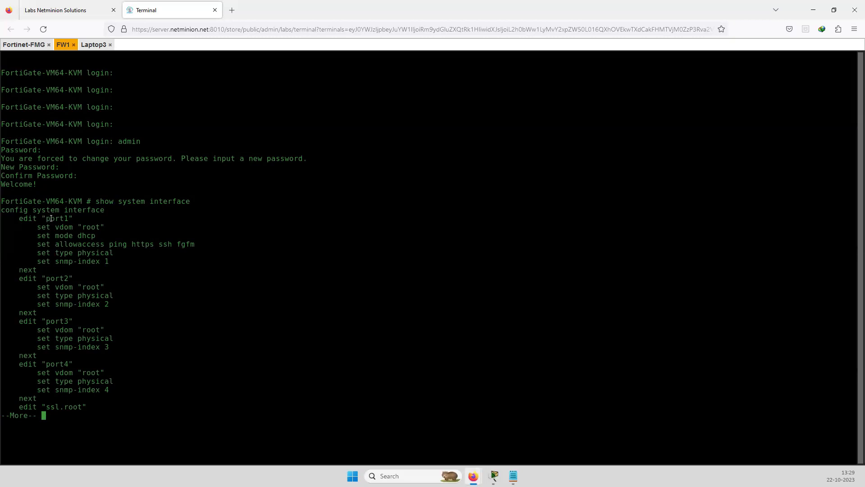
pyautogui.moveTo(47, 218); pyautogui.dragTo(55, 219)
pyautogui.moveTo(66, 279); pyautogui.dragTo(50, 278)
pyautogui.click(57, 350)
pyautogui.moveTo(69, 364); pyautogui.dragTo(50, 364)
# Copy 'config system interface' from the listing and paste it at the prompt
pyautogui.moveTo(3, 211); pyautogui.dragTo(101, 210)
pyautogui.hotkey('ctrl', 'c')
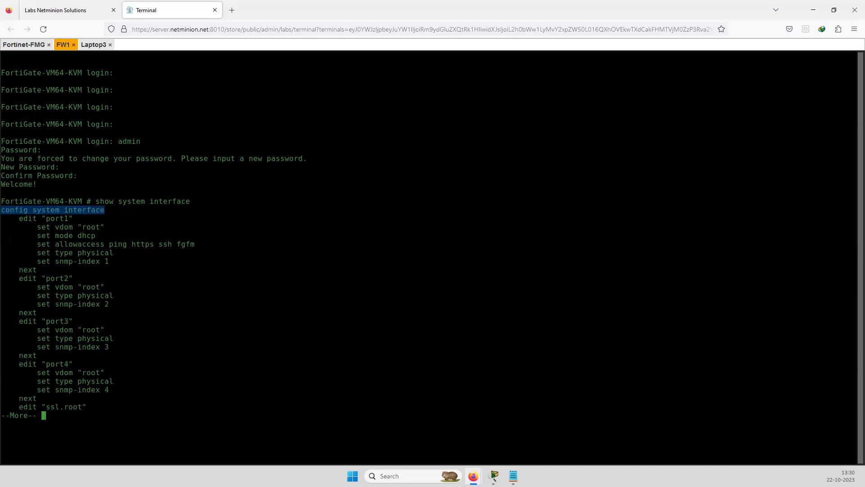
pyautogui.press('q')
pyautogui.hotkey('ctrl', 'v')
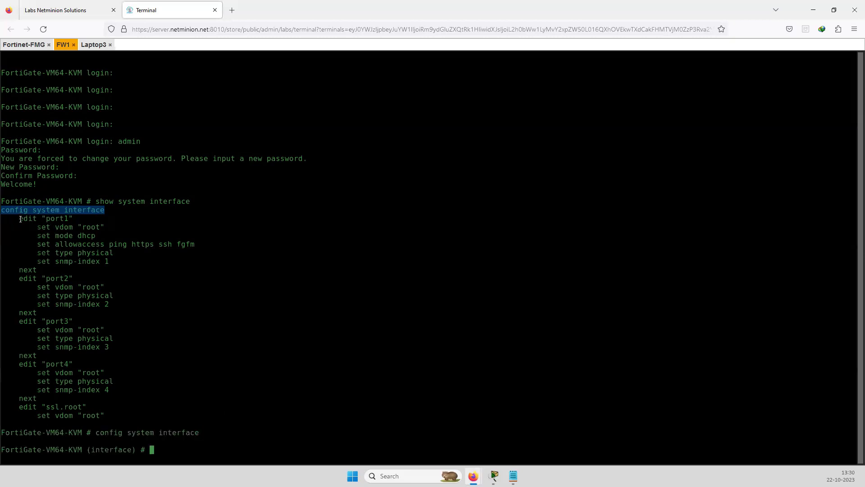
# Edit port1 and switch its addressing mode from dhcp to static
pyautogui.moveTo(20, 219); pyautogui.dragTo(73, 219)
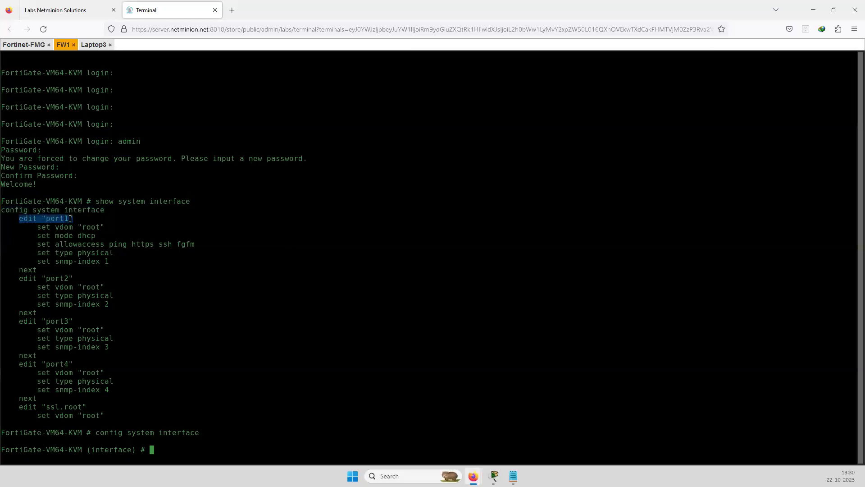
pyautogui.rightClick(183, 451)
pyautogui.press('Return')
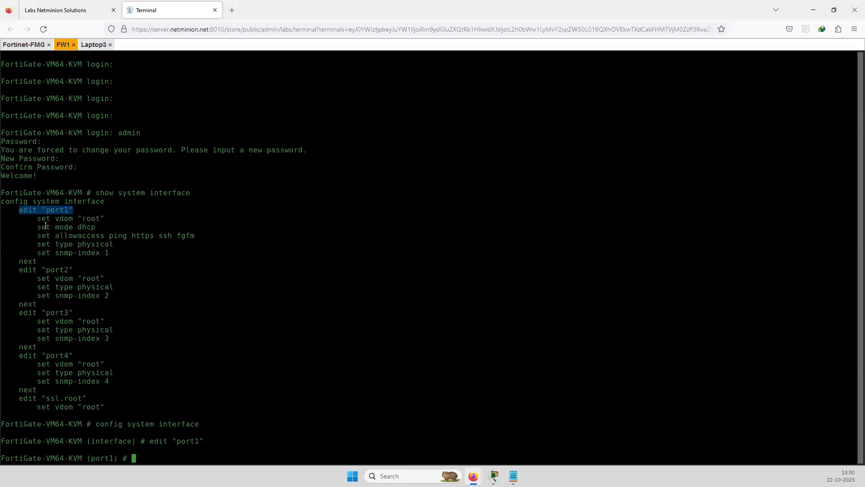
pyautogui.moveTo(37, 228); pyautogui.dragTo(95, 227)
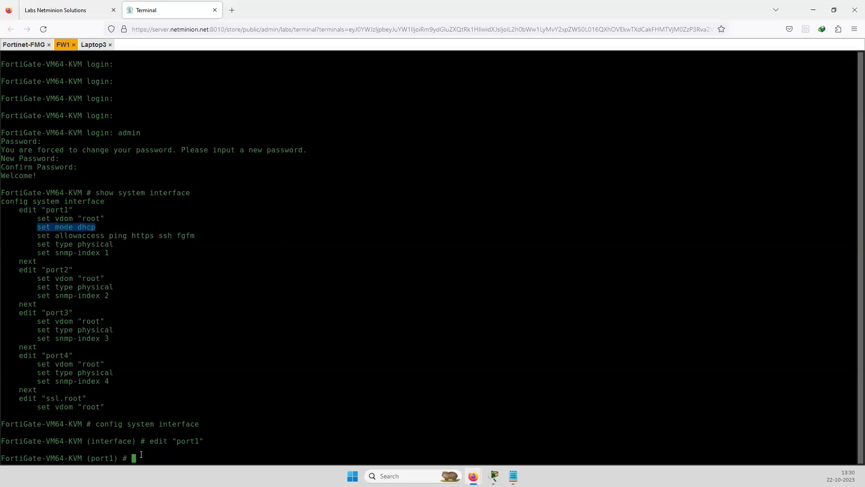
pyautogui.click(76, 230)
pyautogui.moveTo(78, 227); pyautogui.dragTo(37, 227)
pyautogui.rightClick(151, 455)
pyautogui.write('set mode static')
pyautogui.press('Return')
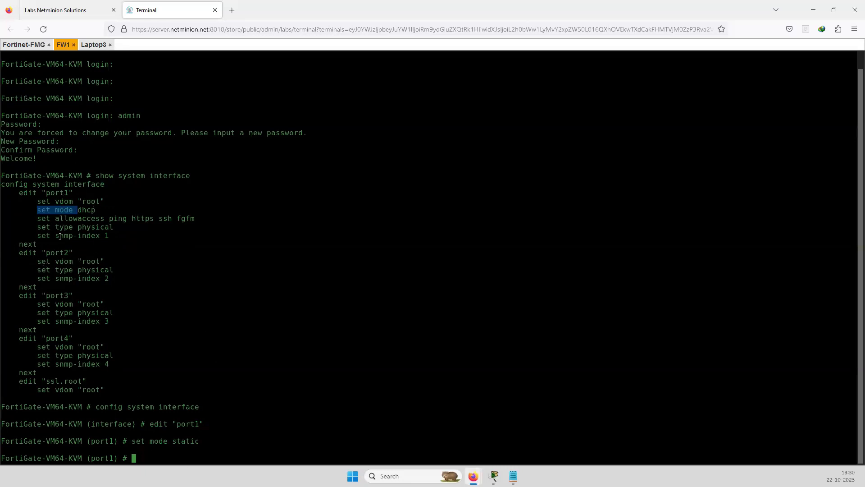
# Assign port1 the IP address 10.0.0.1 255.255.255.0
pyautogui.click(189, 461)
pyautogui.write('s')
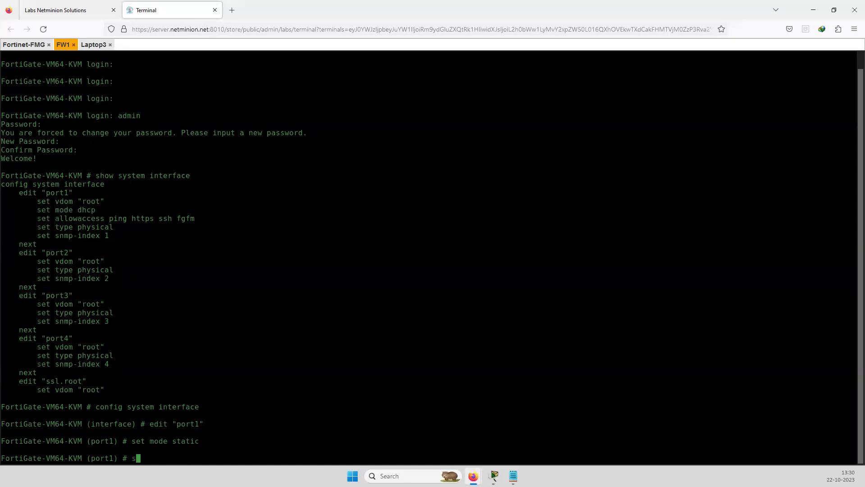
pyautogui.write('et ip 10.0.0.1 255.255.255.0')
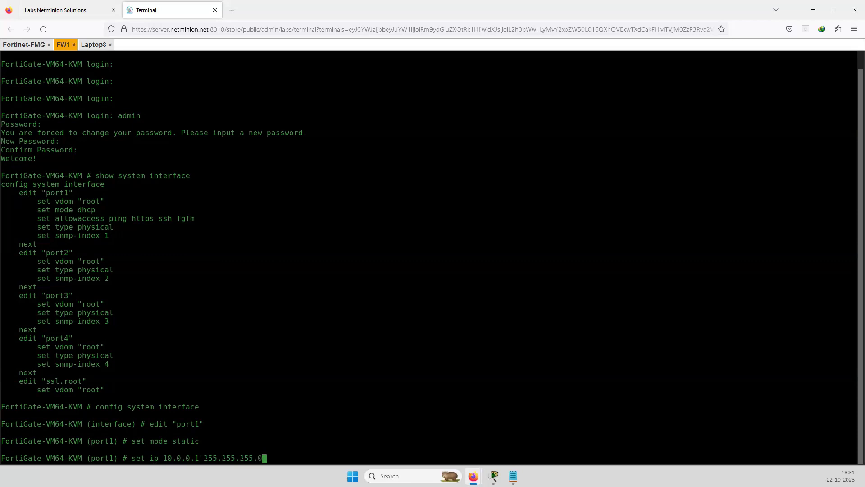
pyautogui.press('Return')
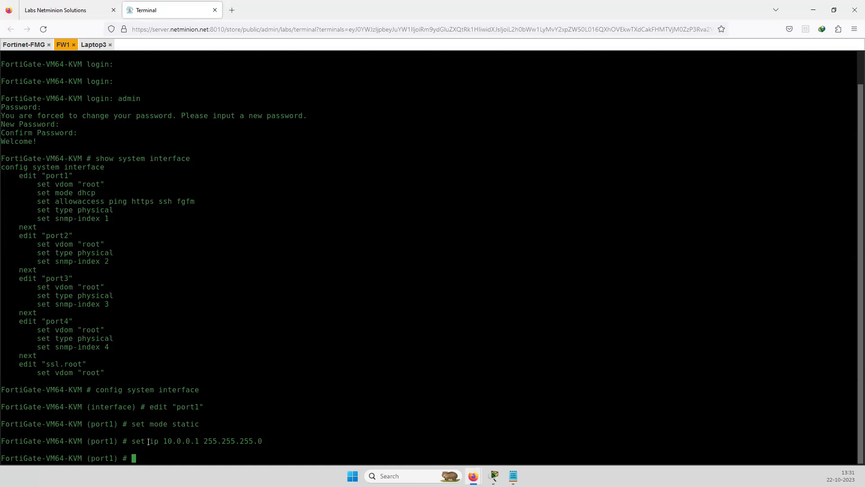
pyautogui.moveTo(149, 442); pyautogui.dragTo(195, 446)
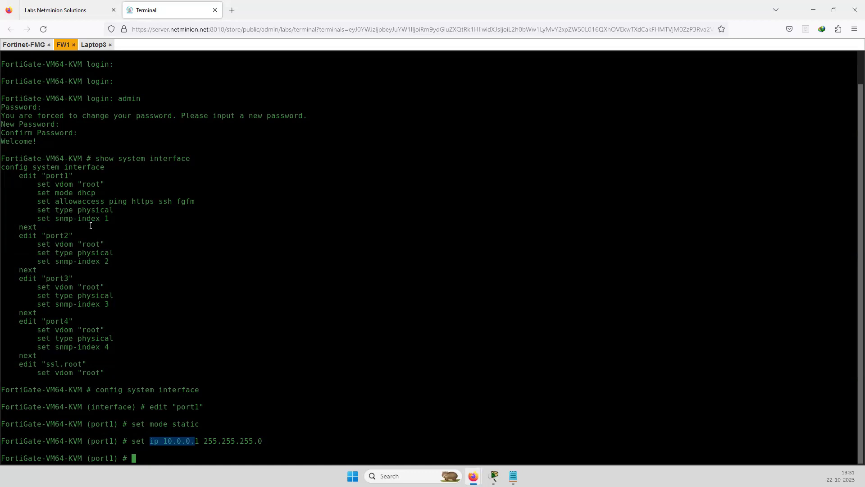
# Allow ping, http, https and ssh on port1 and save with end
pyautogui.moveTo(37, 202); pyautogui.dragTo(105, 202)
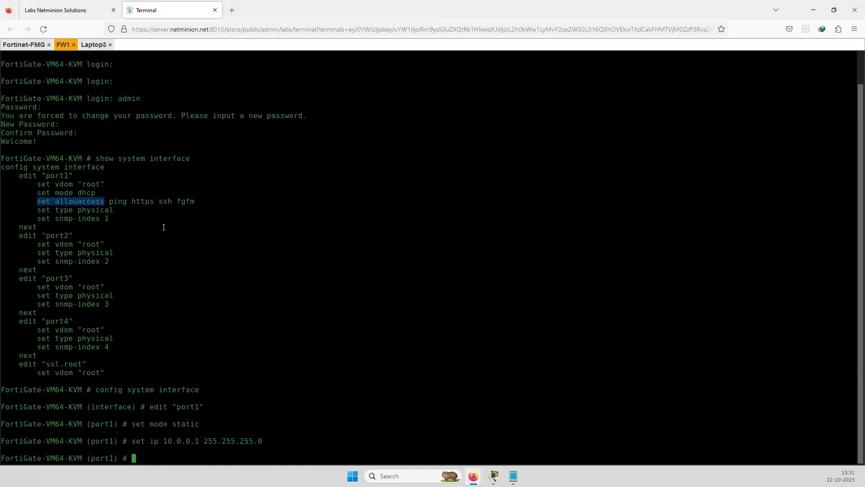
pyautogui.rightClick(163, 453)
pyautogui.click(119, 201)
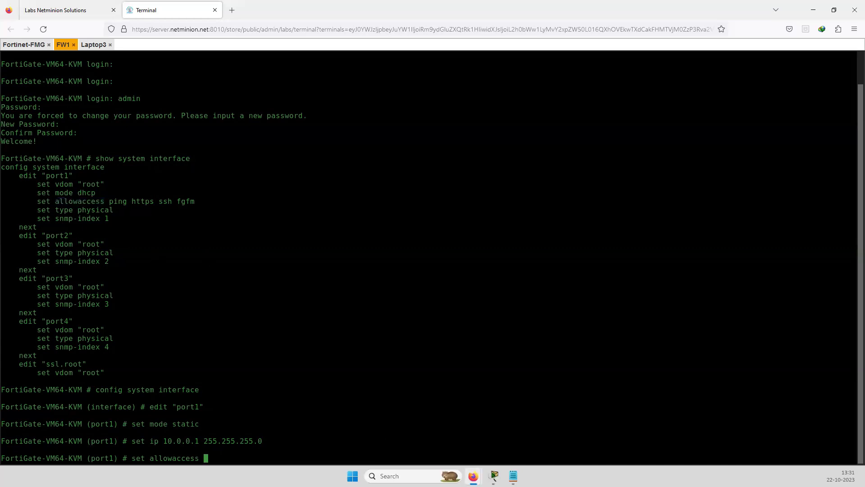
pyautogui.write('ping http https ssh')
pyautogui.press('Return')
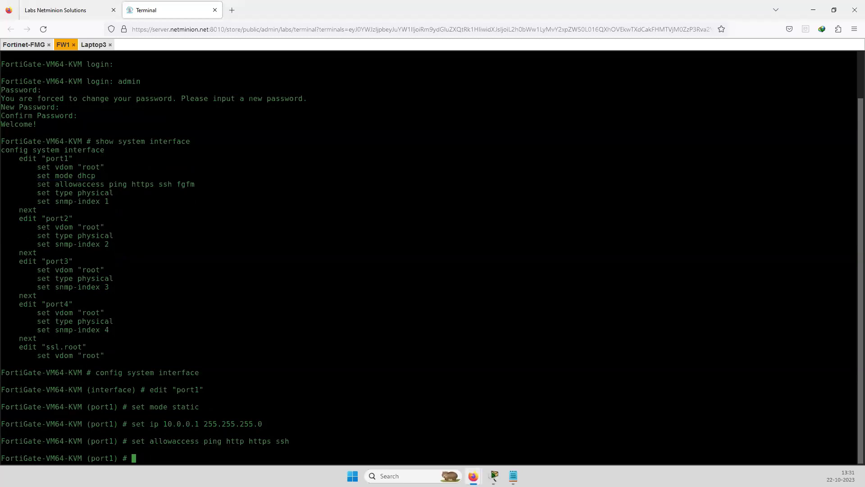
pyautogui.write('end')
pyautogui.press('Return')
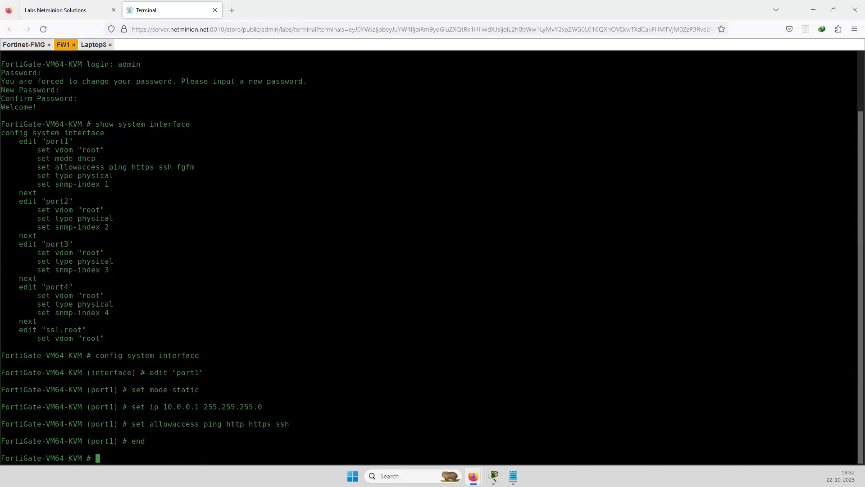
pyautogui.write('show system interface')
# Confirm port1 at 10.0.0.1 in the interface listing, finish the pager, and return to the topology
pyautogui.press('Return')
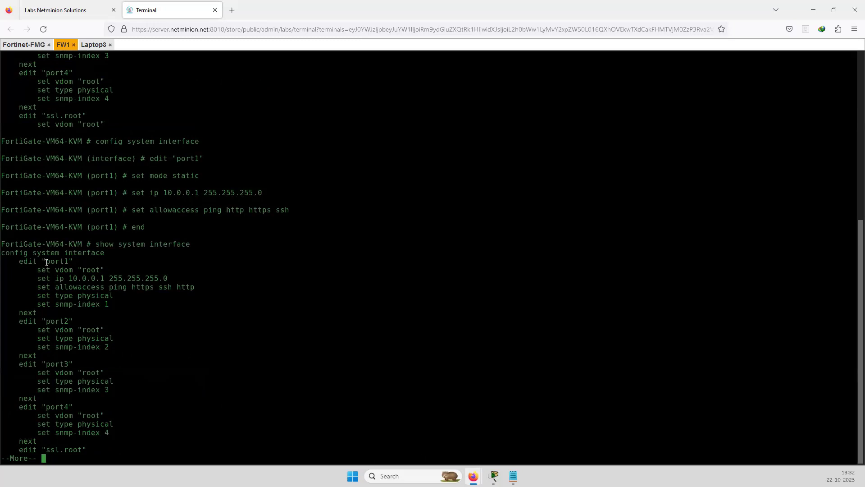
pyautogui.moveTo(42, 263); pyautogui.dragTo(77, 263)
pyautogui.press('space')
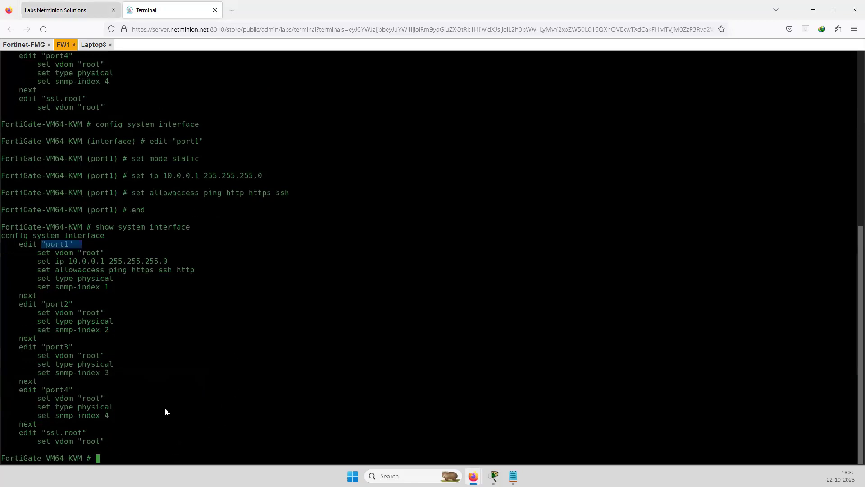
pyautogui.hotkey('ctrl', 'shift', 'Tab')
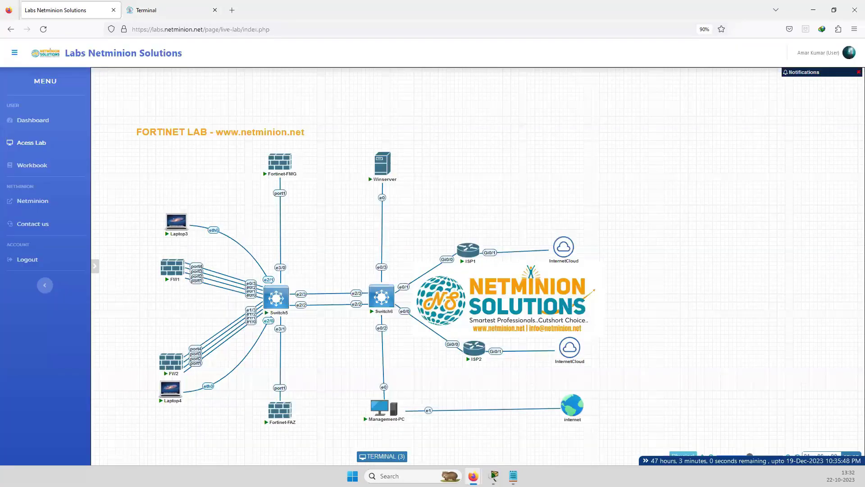
# Log in to FW2 as admin with a new password and list its interfaces with show system interface
pyautogui.click(172, 10)
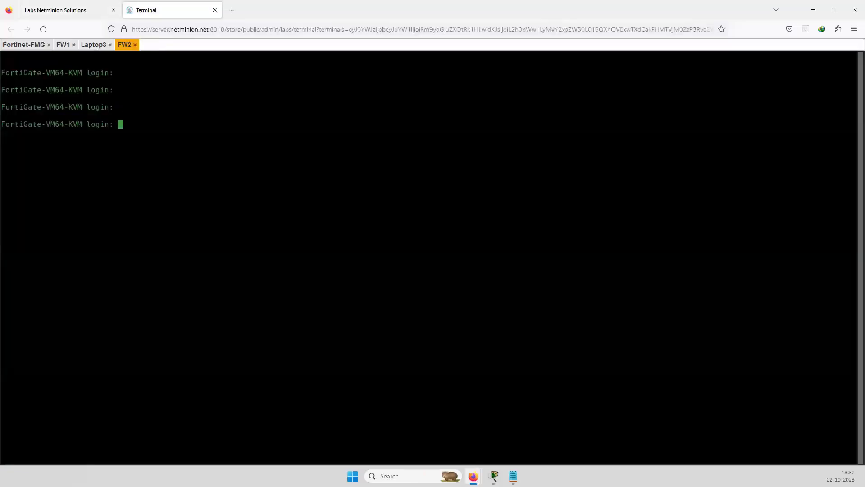
pyautogui.press('Return')
pyautogui.write('admin')
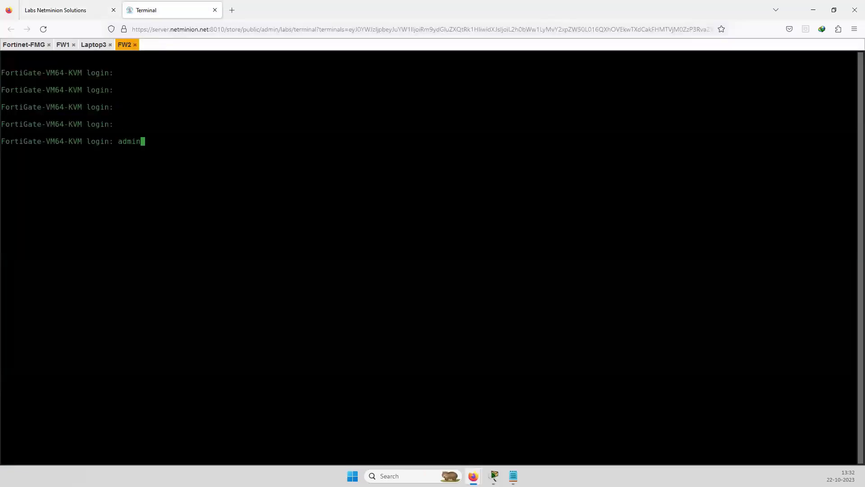
pyautogui.press('Return')
pyautogui.press('Return')
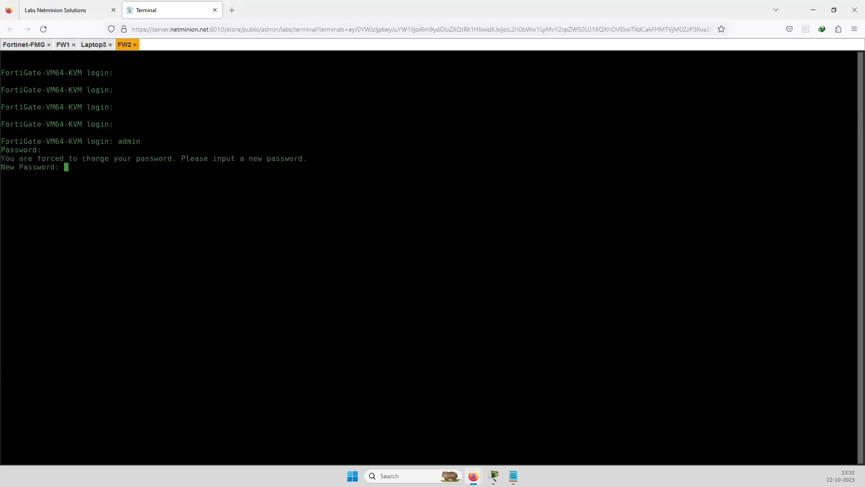
pyautogui.press('Return')
pyautogui.press('Return')
pyautogui.write('s')
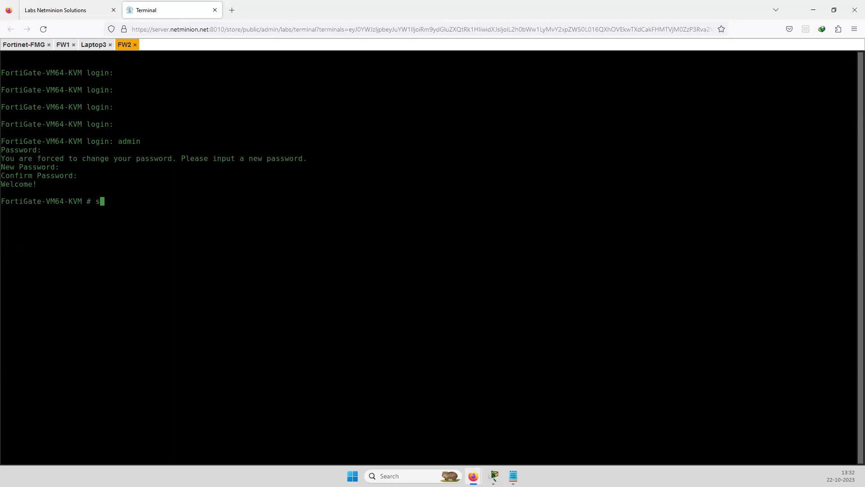
pyautogui.write('how system interface')
pyautogui.press('Return')
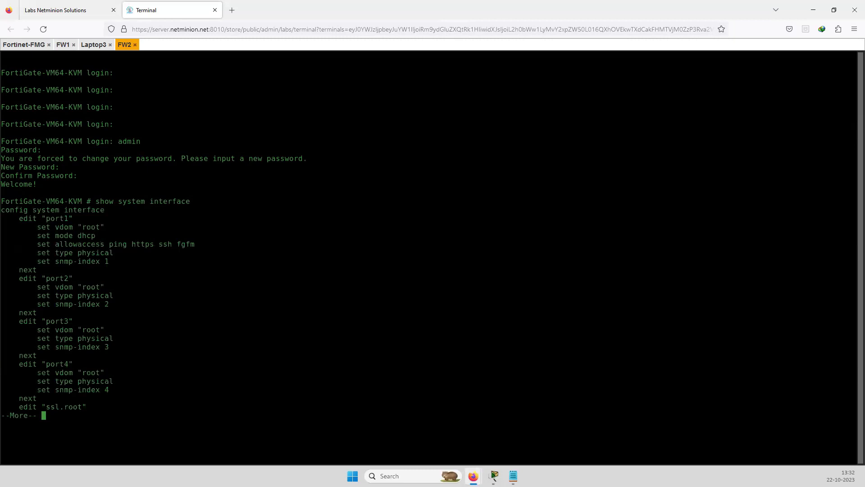
# Enter config system interface on FW2 and start editing "port1"
pyautogui.press('q')
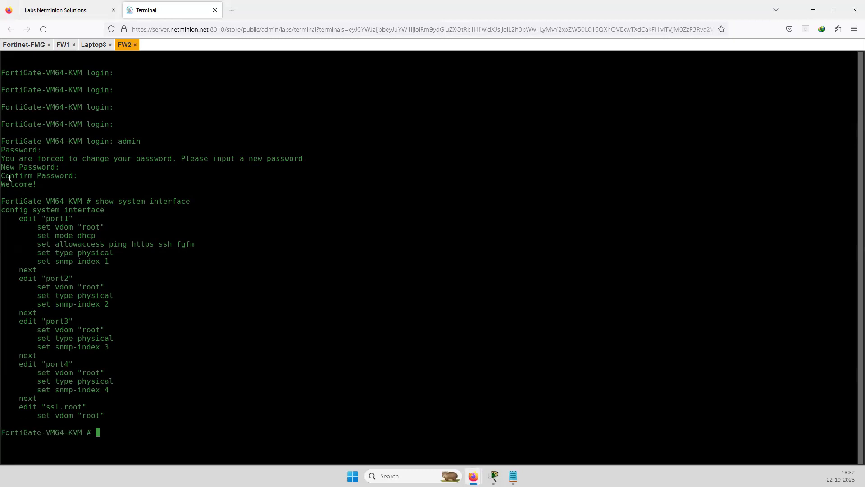
pyautogui.moveTo(1, 209); pyautogui.dragTo(105, 210)
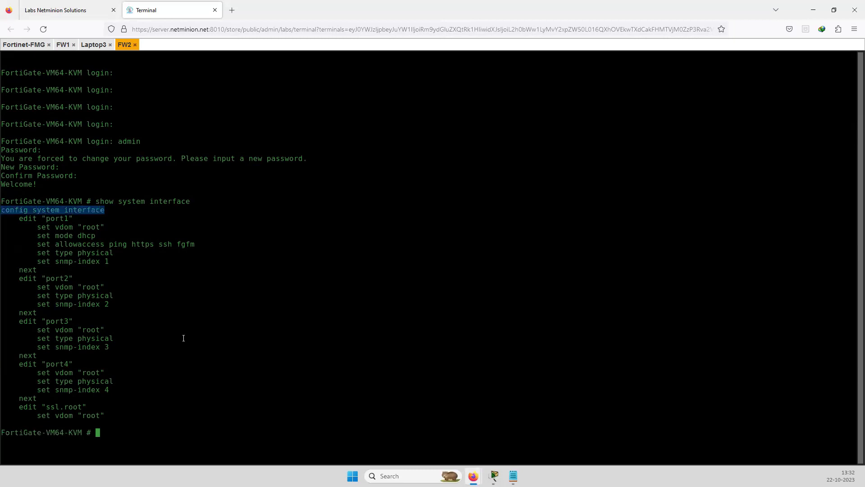
pyautogui.write('config system interface')
pyautogui.press('Return')
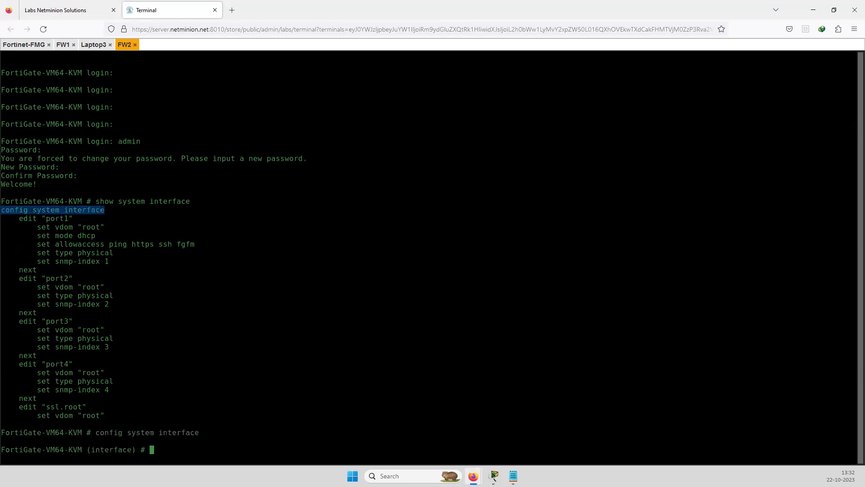
pyautogui.moveTo(18, 218); pyautogui.dragTo(72, 218)
pyautogui.write('edit "port1"')
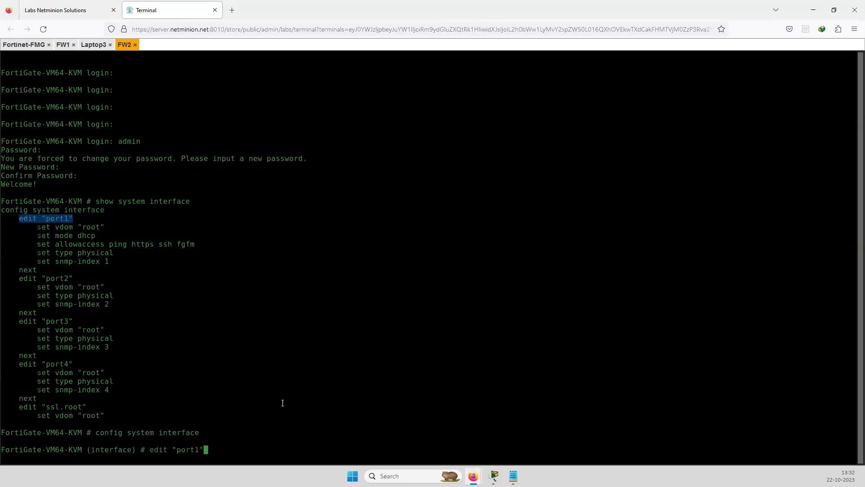
pyautogui.press('Return')
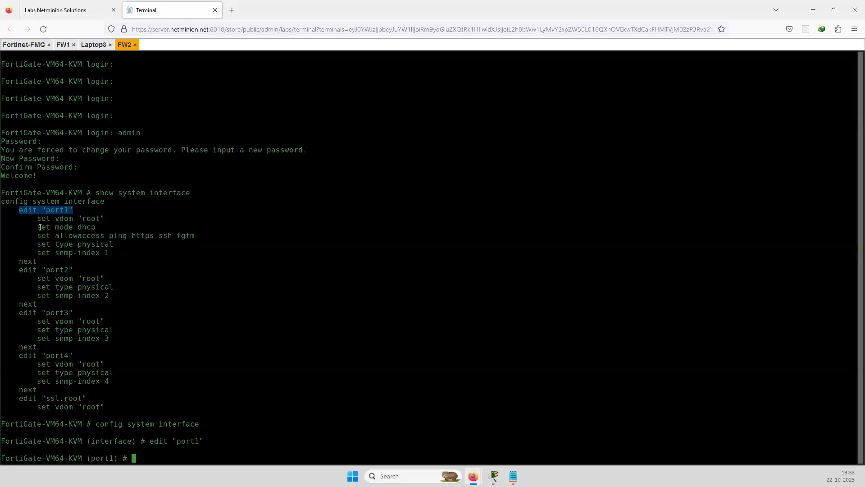
# Set port1 to static mode with IP 10.0.0.1 255.255.255.0
pyautogui.moveTo(38, 227); pyautogui.dragTo(69, 226)
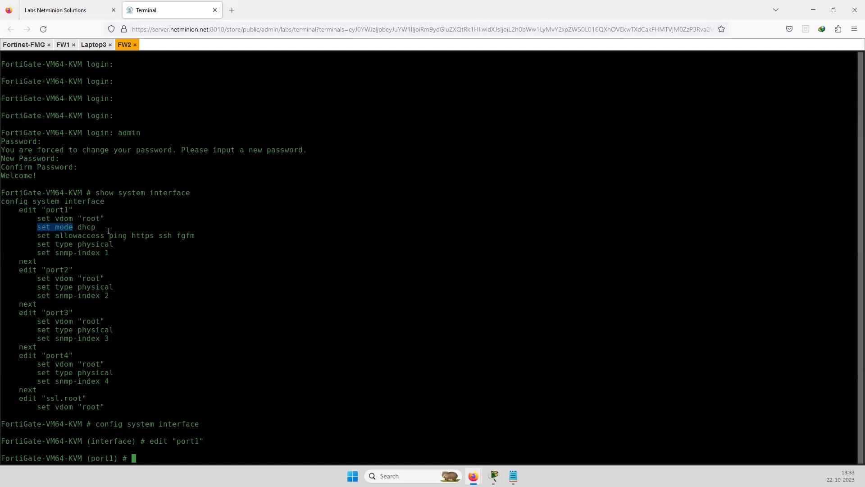
pyautogui.write('set mode')
pyautogui.write('static')
pyautogui.press('Return')
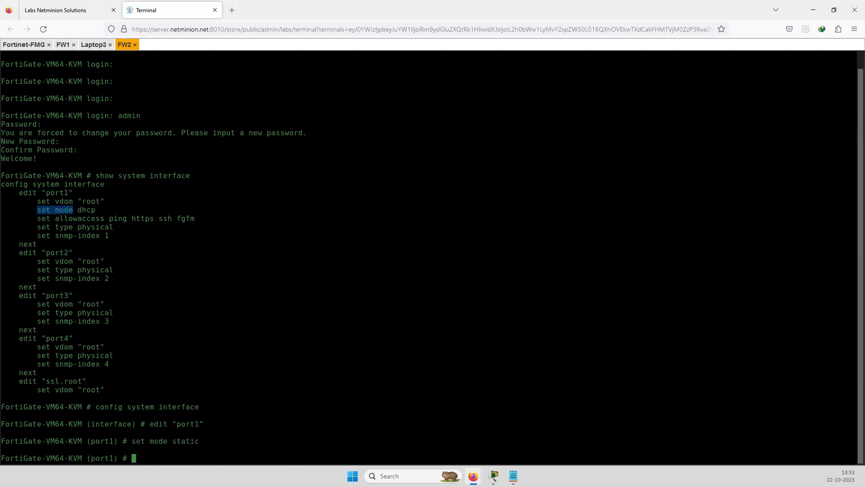
pyautogui.write('set ip 10.0.0.1 255.255.255.')
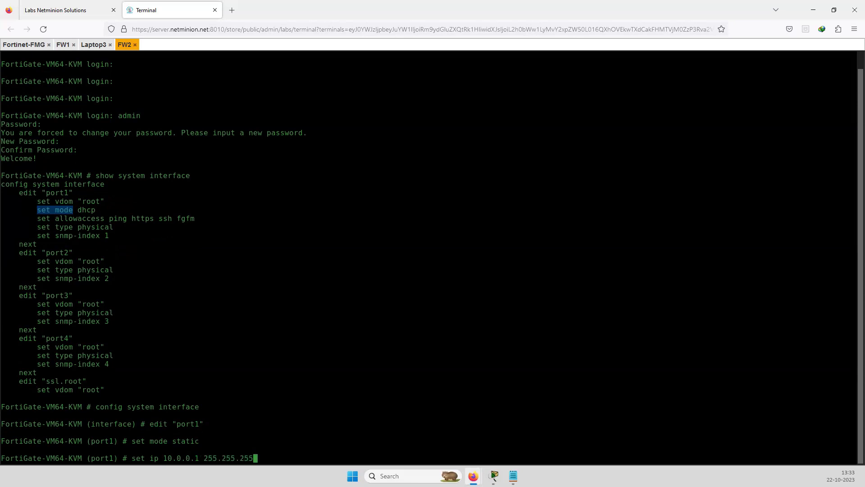
pyautogui.write('0')
pyautogui.press('Return')
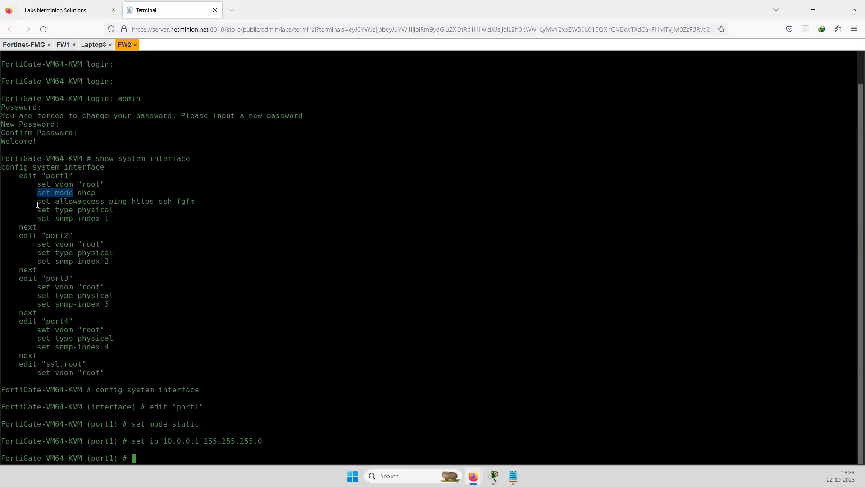
# Allow ping, https, http and ssh on port1 and commit with end
pyautogui.moveTo(38, 203); pyautogui.dragTo(104, 203)
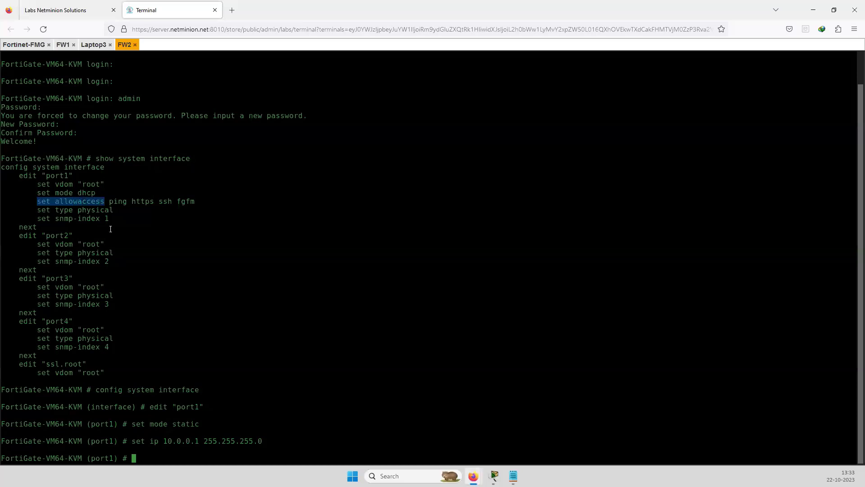
pyautogui.rightClick(158, 454)
pyautogui.write('ping https')
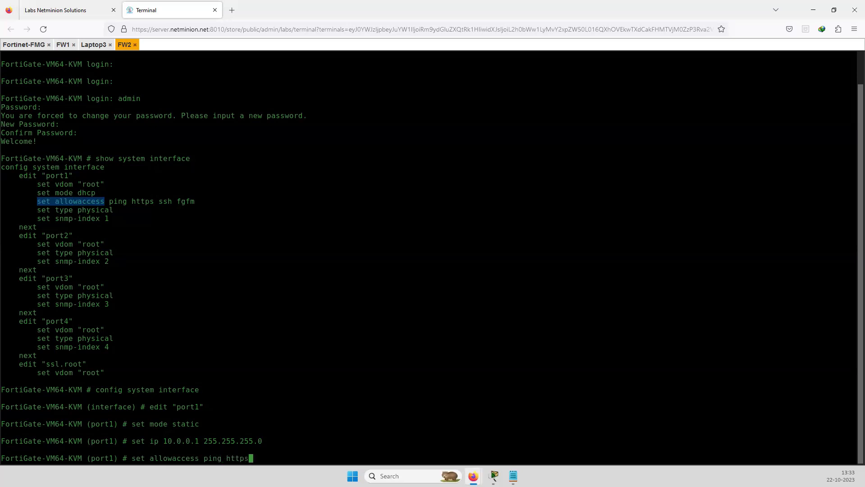
pyautogui.write(' http')
pyautogui.write('ssh')
pyautogui.press('Return')
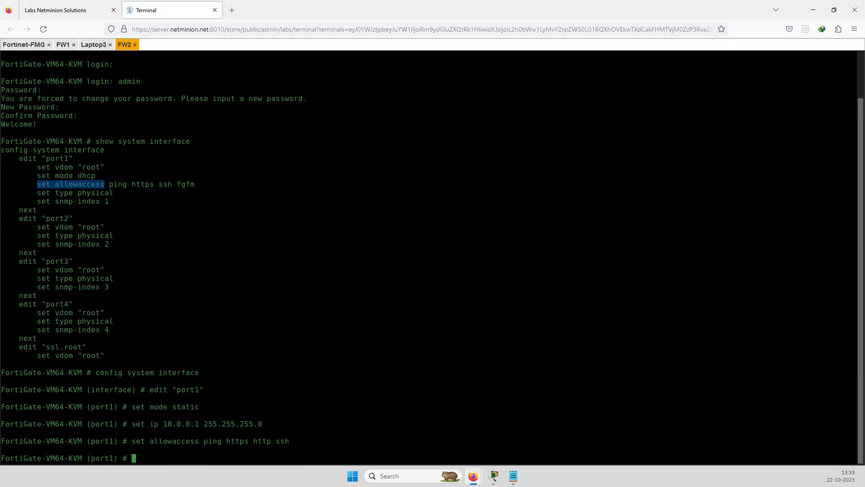
pyautogui.write('end')
pyautogui.press('Return')
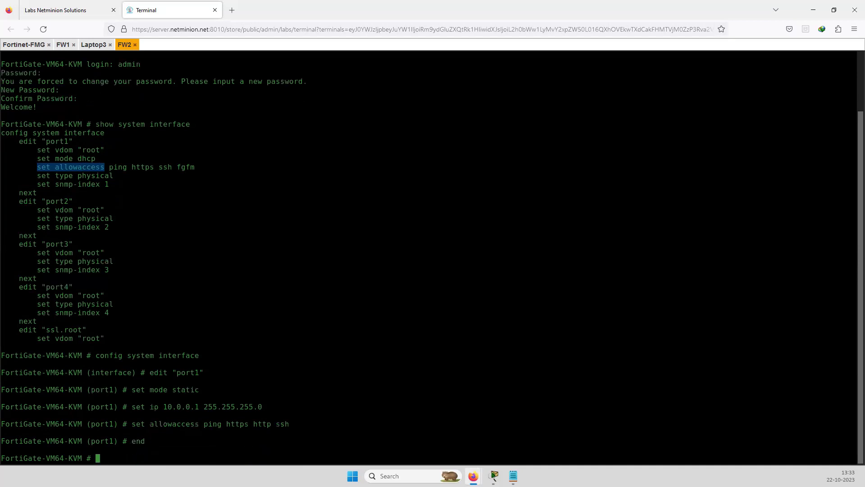
# List FW2's interfaces to confirm port1 at 10.0.0.1 255.255.255.0, then recall earlier commands
pyautogui.write('show system interface')
pyautogui.press('Return')
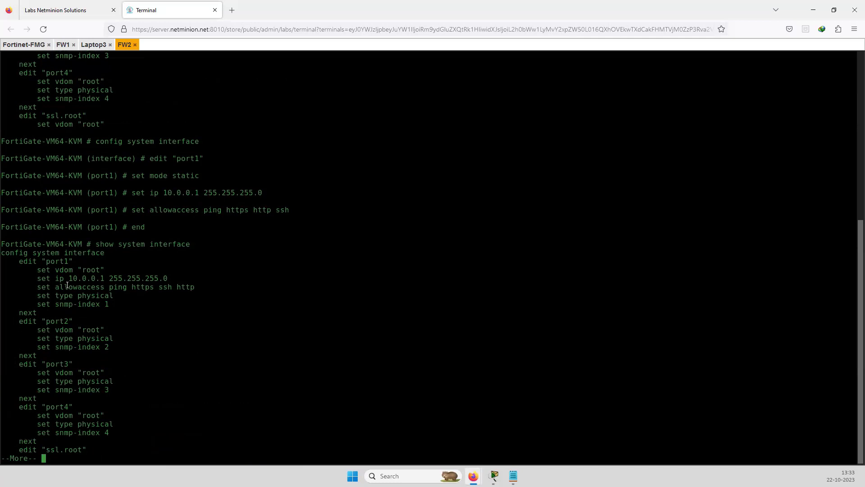
pyautogui.moveTo(65, 278); pyautogui.dragTo(181, 282)
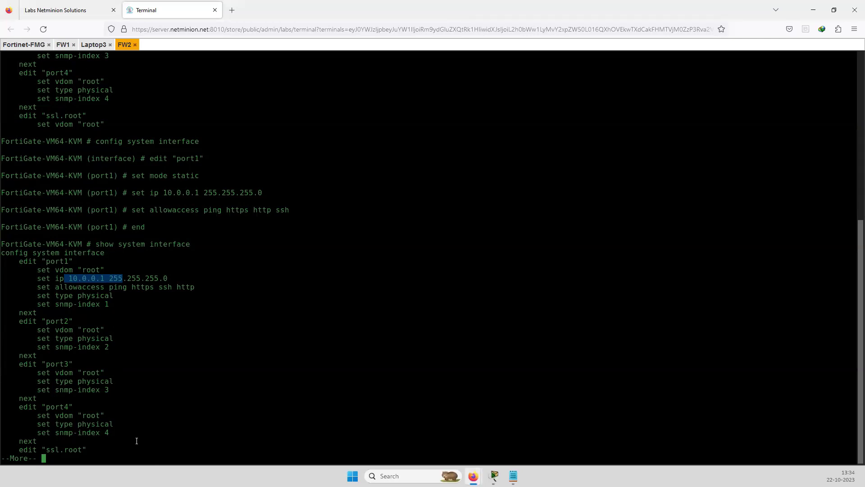
pyautogui.press('space')
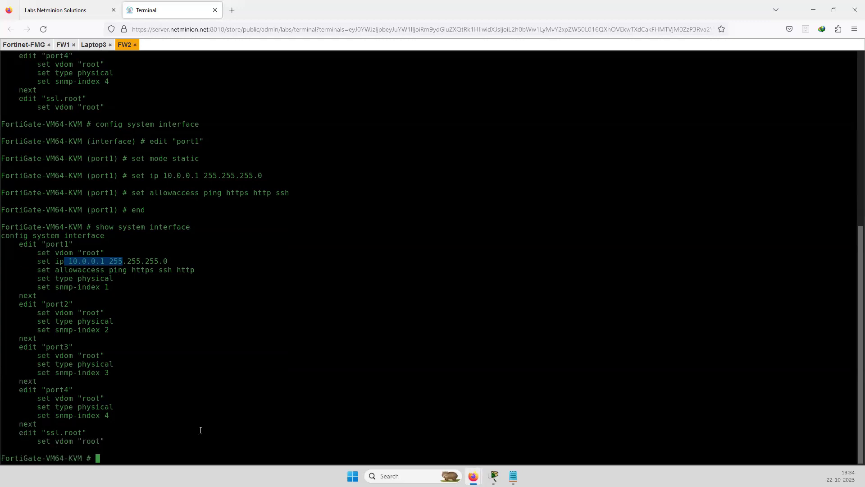
pyautogui.press('Up')
pyautogui.press('Up')
# Re-enter config system interface from history and edit "port1" again on FW2
pyautogui.press('Up')
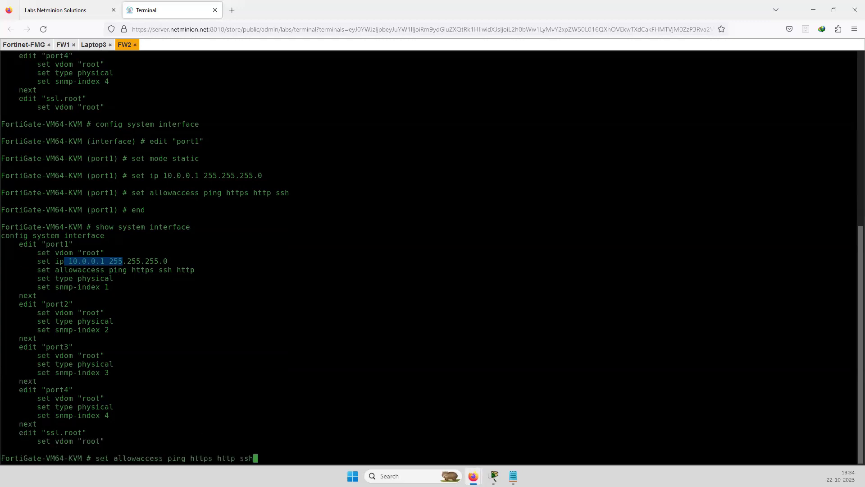
pyautogui.press('Up')
pyautogui.press('Up')
pyautogui.press('Up')
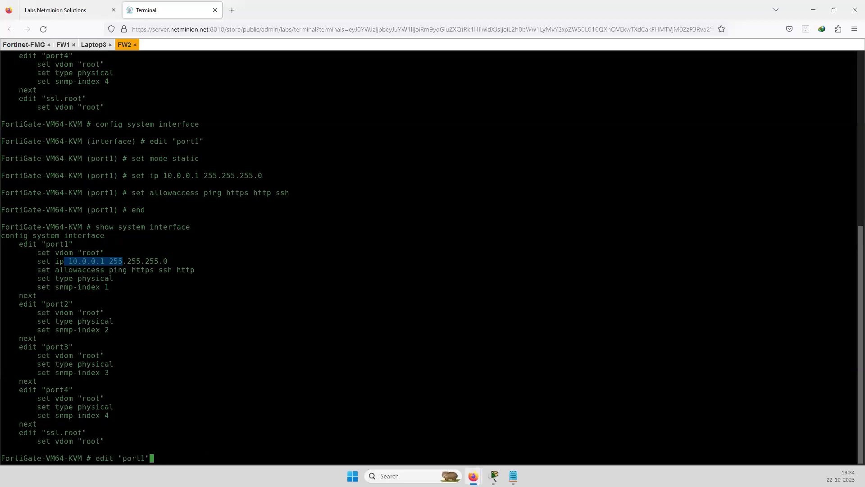
pyautogui.press('Up')
pyautogui.press('Return')
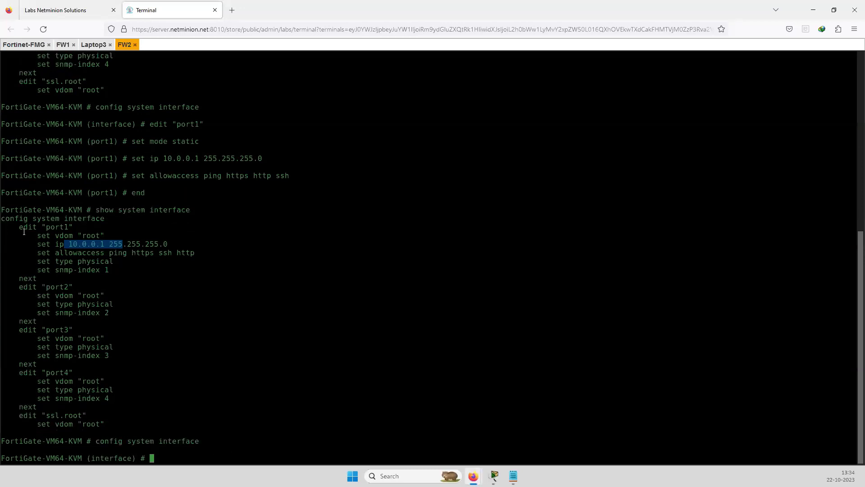
pyautogui.moveTo(19, 227); pyautogui.dragTo(82, 227)
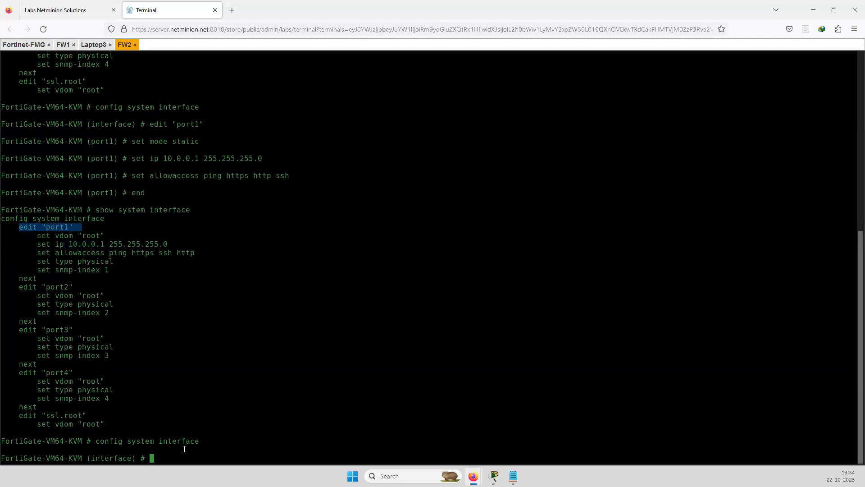
pyautogui.write('edit "port1"')
pyautogui.press('Return')
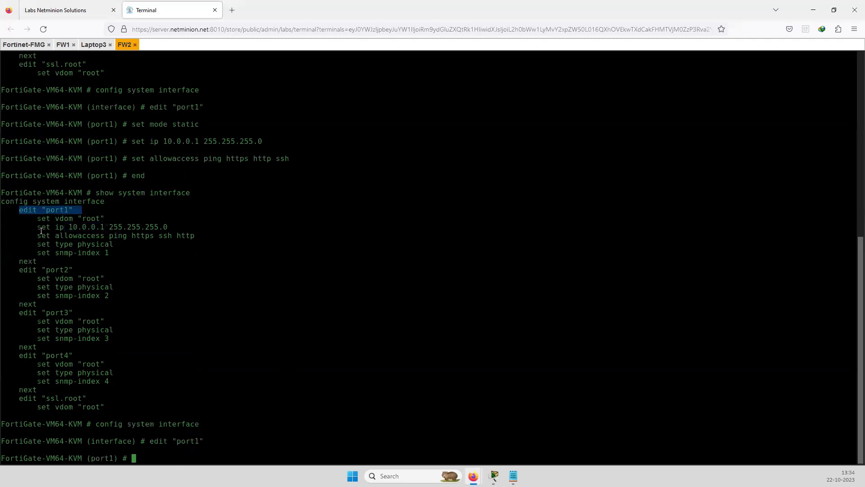
# Set port1's IP to 10.0.0.2 255.255.255.0 and commit it with end
pyautogui.moveTo(38, 227); pyautogui.dragTo(165, 225)
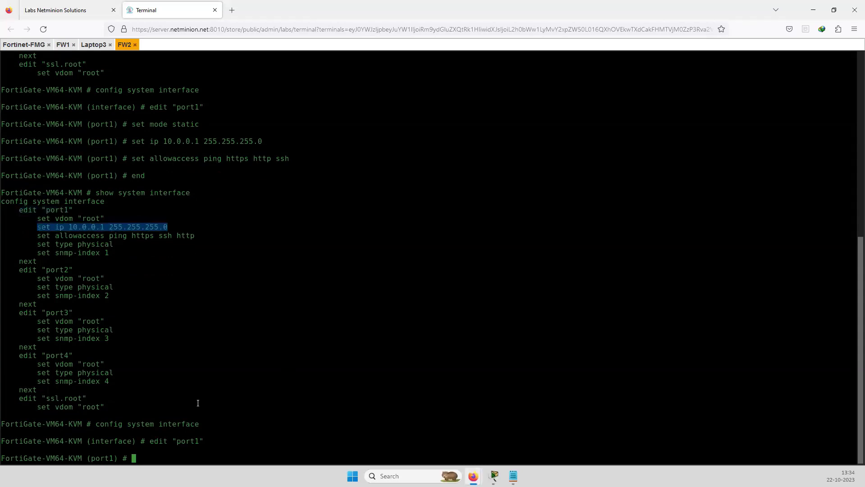
pyautogui.rightClick(245, 448)
pyautogui.press('Left')
pyautogui.press('Left')
pyautogui.press('Left')
pyautogui.press('Left')
pyautogui.press('Left')
pyautogui.press('Left')
pyautogui.press('Left')
pyautogui.press('Left')
pyautogui.press('Left')
pyautogui.press('Left')
pyautogui.press('Left')
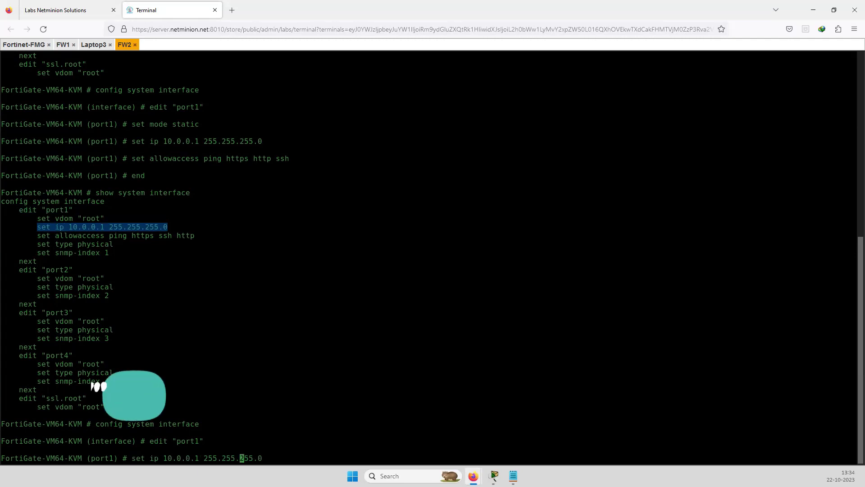
pyautogui.press('Left')
pyautogui.press('Left')
pyautogui.press('Left')
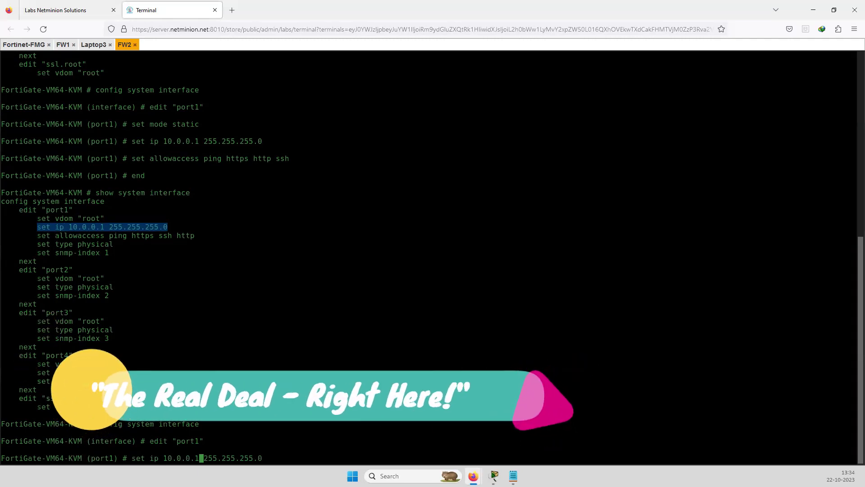
pyautogui.press('BackSpace')
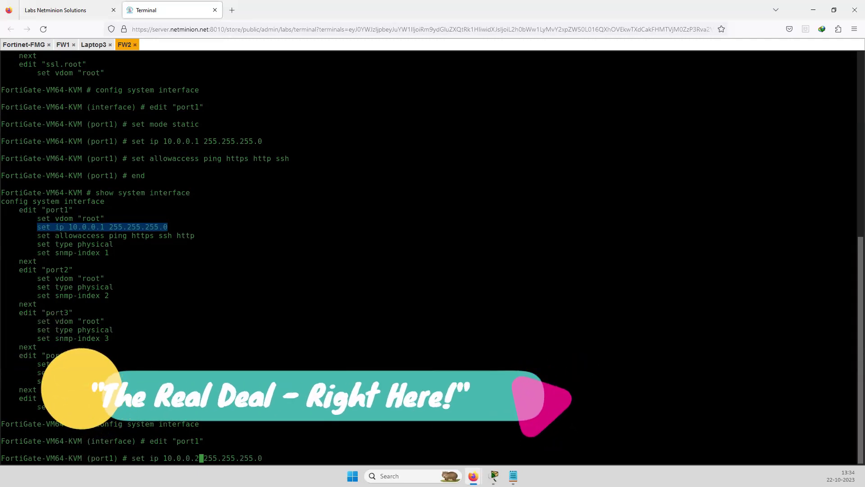
pyautogui.write('2')
pyautogui.press('Return')
pyautogui.write('end')
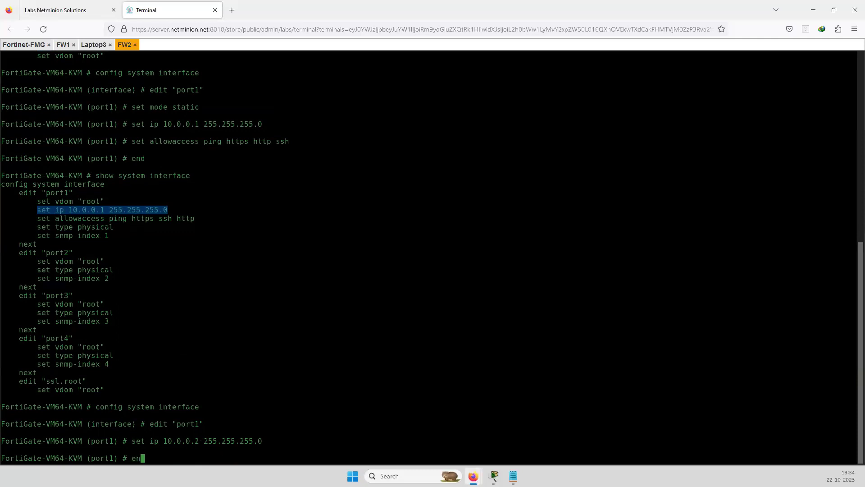
pyautogui.press('Return')
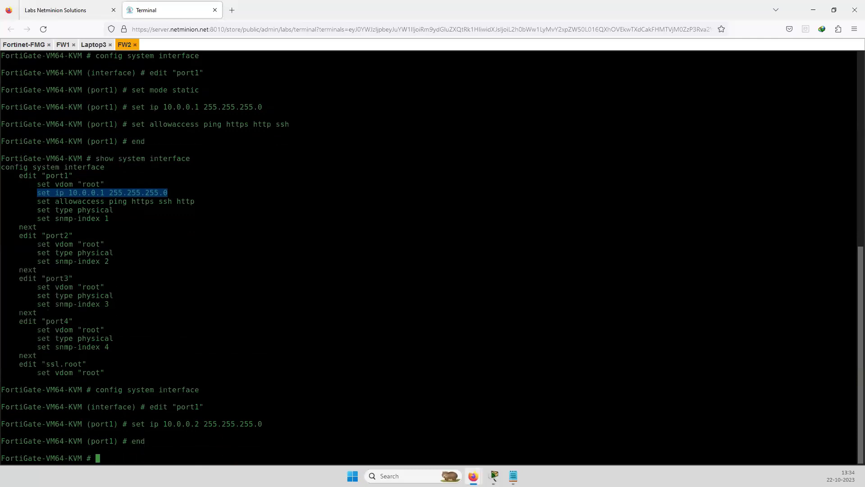
# Run show system interface on FW2 and page through the listing, confirming port1 at 10.0.0.2
pyautogui.write('show system interface')
pyautogui.press('Return')
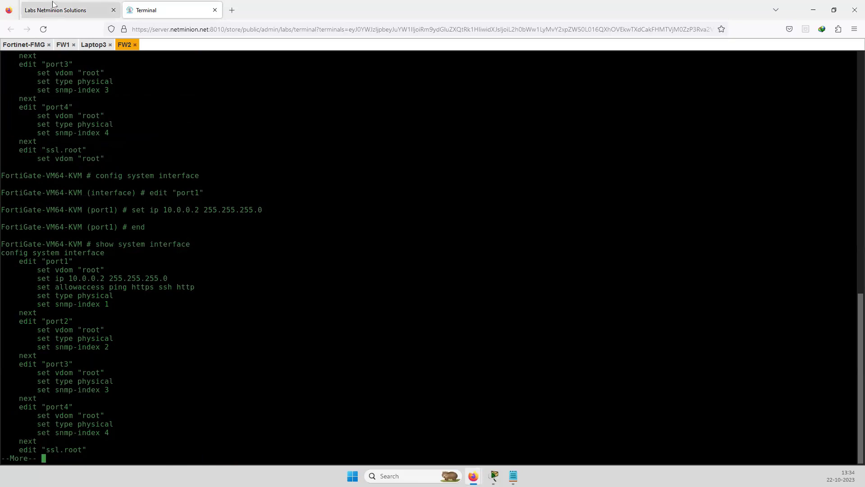
pyautogui.click(68, 9)
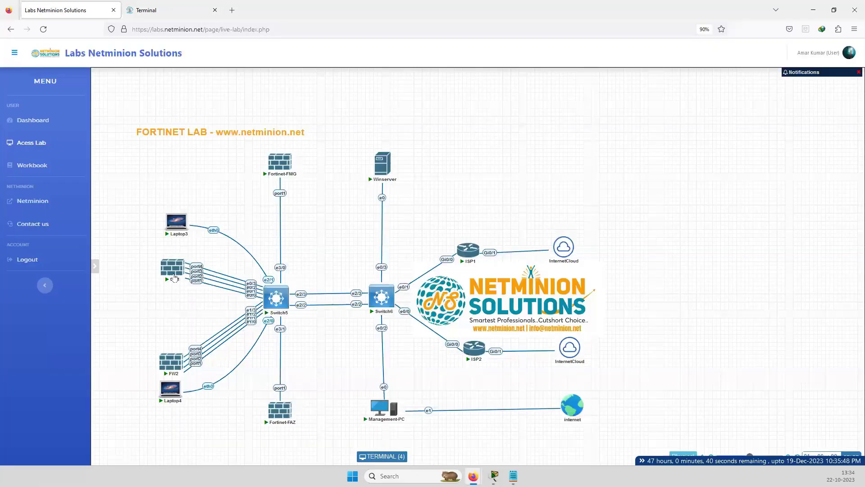
pyautogui.moveTo(184, 360)
pyautogui.click(175, 348)
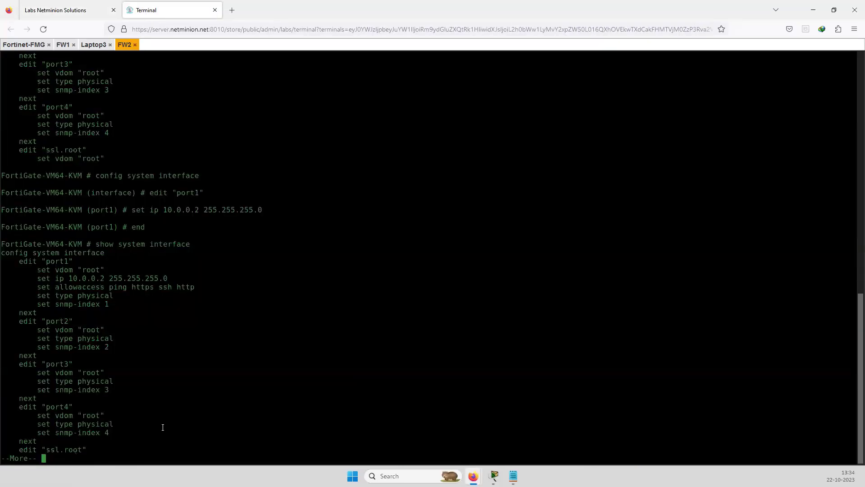
pyautogui.press('Return')
pyautogui.press('Return')
pyautogui.press('Return')
pyautogui.press('Return')
pyautogui.press('Return')
pyautogui.press('Return')
pyautogui.press('Return')
pyautogui.press('Return')
pyautogui.press('Return')
pyautogui.press('Return')
pyautogui.press('Return')
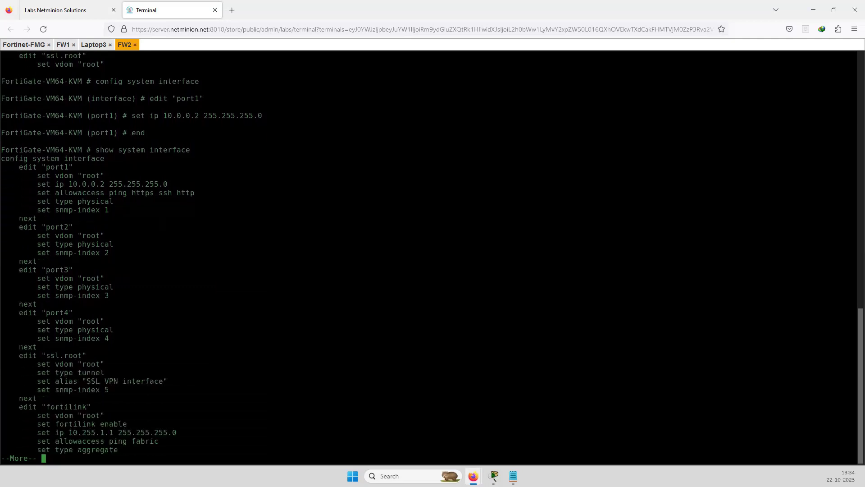
pyautogui.press('Return')
pyautogui.press('Return')
pyautogui.press('Return')
pyautogui.press('Return')
pyautogui.press('Return')
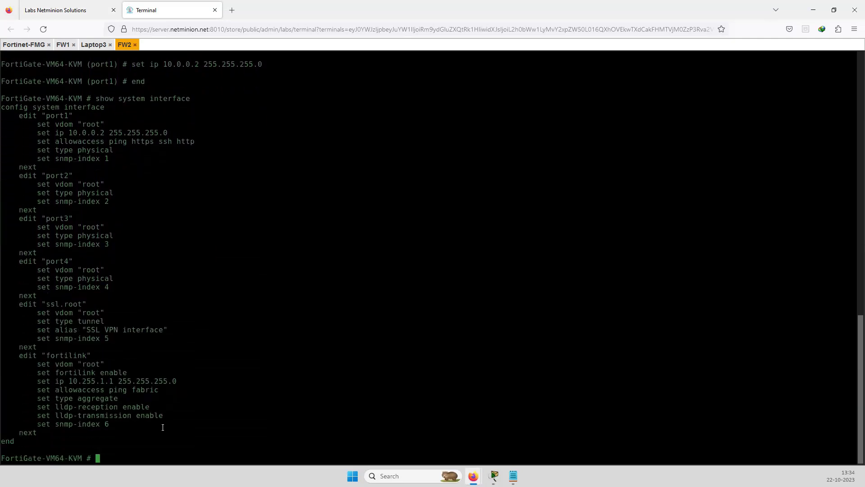
# Start a ping to FW1, entered as 'excute ping 10.0.01'
pyautogui.write('ping')
pyautogui.press('BackSpace')
pyautogui.press('BackSpace')
pyautogui.press('BackSpace')
pyautogui.press('BackSpace')
pyautogui.press('BackSpace')
pyautogui.write('excute ping 10.0.0')
pyautogui.write('1')
# Ping FW1 from FW2, correcting the command to 'execute ping 10.0.0.1'
pyautogui.press('BackSpace')
pyautogui.write('.1')
pyautogui.press('Return')
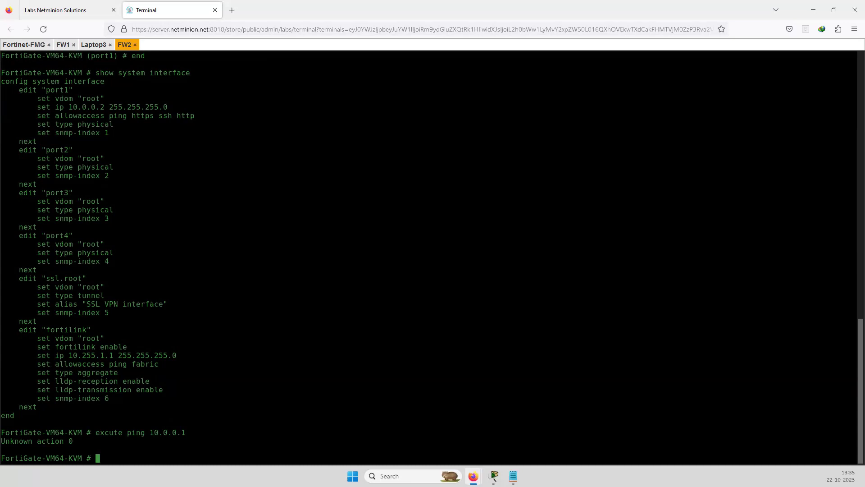
pyautogui.press('Up')
pyautogui.press('Left')
pyautogui.press('Left')
pyautogui.press('Left')
pyautogui.press('Left')
pyautogui.press('Left')
pyautogui.press('Left')
pyautogui.press('Left')
pyautogui.press('Left')
pyautogui.press('Left')
pyautogui.press('Left')
pyautogui.press('Left')
pyautogui.press('Left')
pyautogui.press('Left')
pyautogui.press('Left')
pyautogui.press('Left')
pyautogui.press('Left')
pyautogui.press('Left')
pyautogui.press('Left')
pyautogui.write('e')
pyautogui.press('Return')
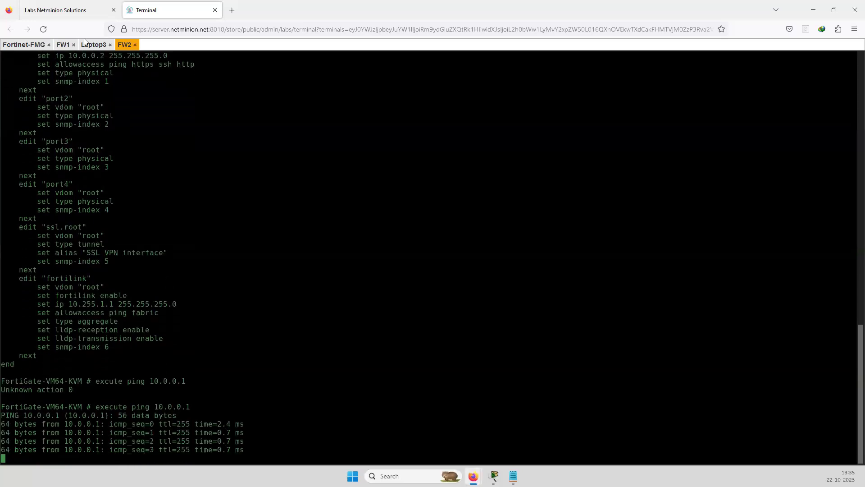
# On FW1's console run 'execute ping 10.0.0.2', then go back to the topology page
pyautogui.click(62, 44)
pyautogui.click(155, 448)
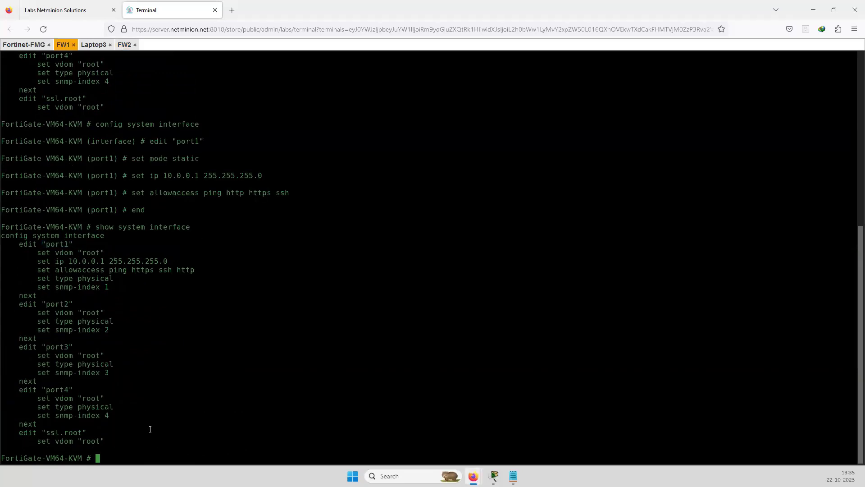
pyautogui.write('exe')
pyautogui.press('Tab')
pyautogui.write('ping 10.0.0.2')
pyautogui.press('Return')
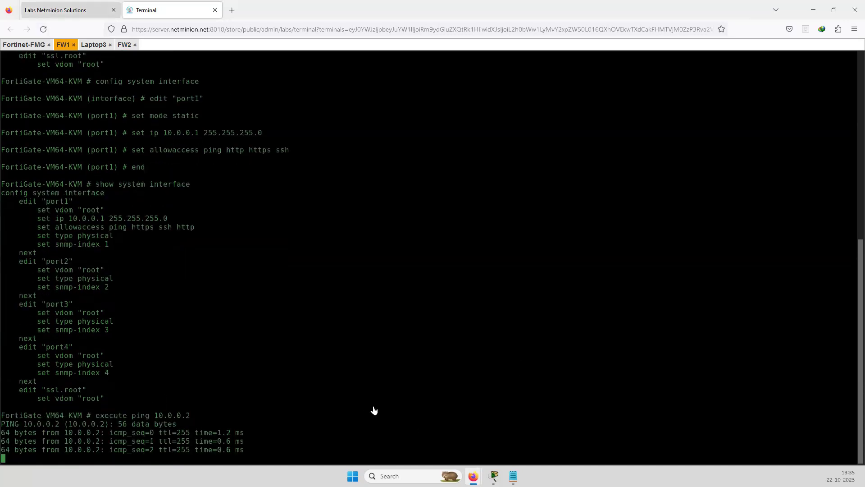
pyautogui.hotkey('ctrl', 'Tab')
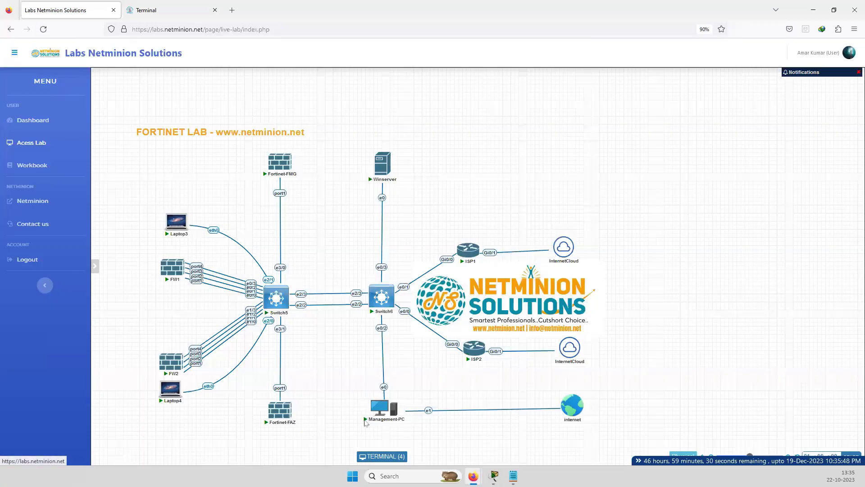
# On Management-PC, open the Internal-vlan adapter's TCP/IPv4 properties from Network and Sharing Center
pyautogui.click(374, 408)
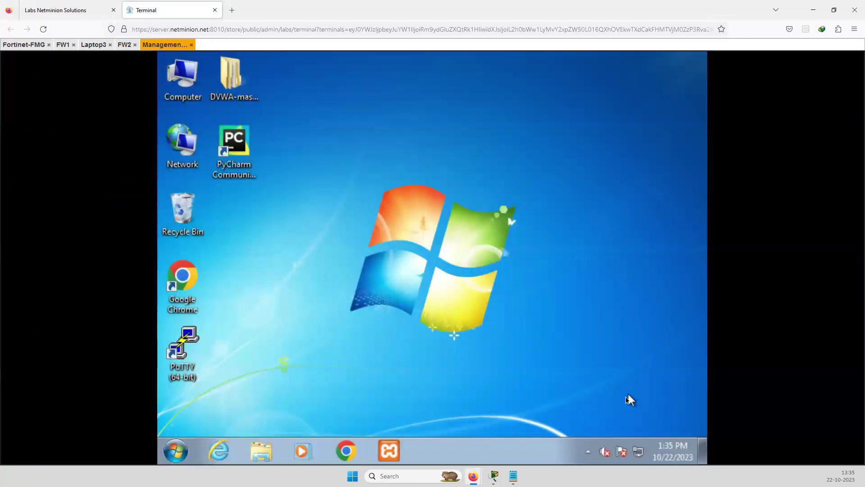
pyautogui.rightClick(639, 452)
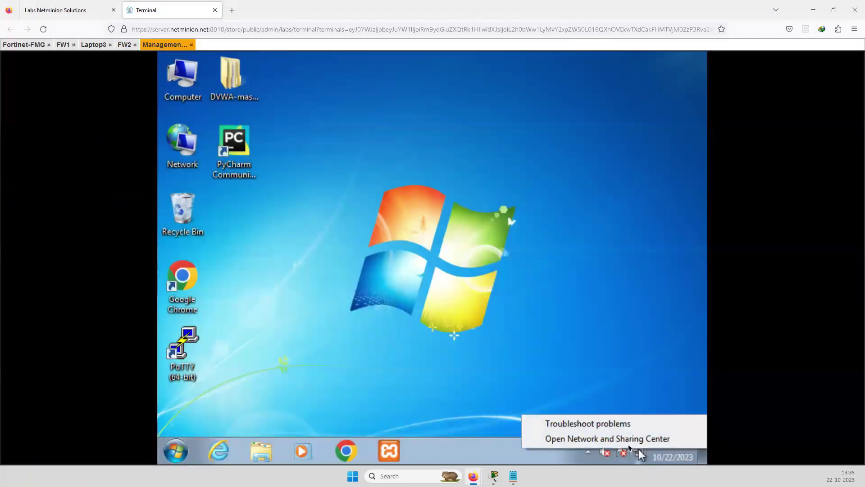
pyautogui.click(626, 440)
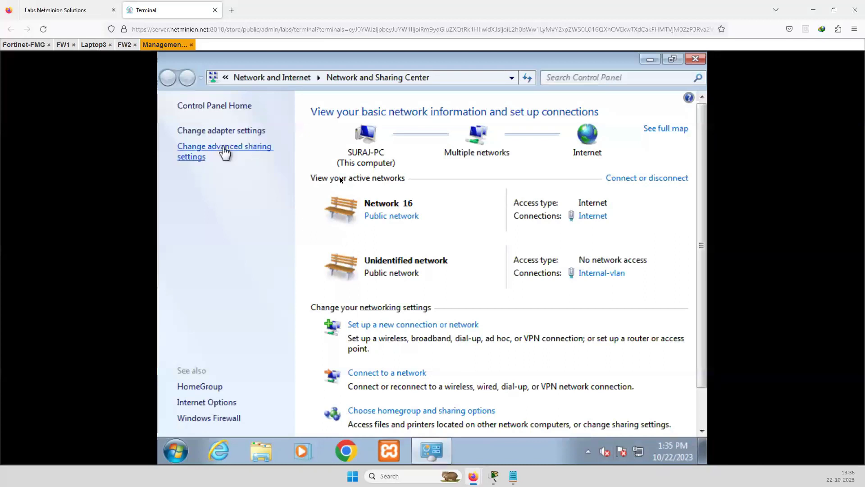
pyautogui.click(221, 130)
pyautogui.click(261, 150)
pyautogui.rightClick(233, 137)
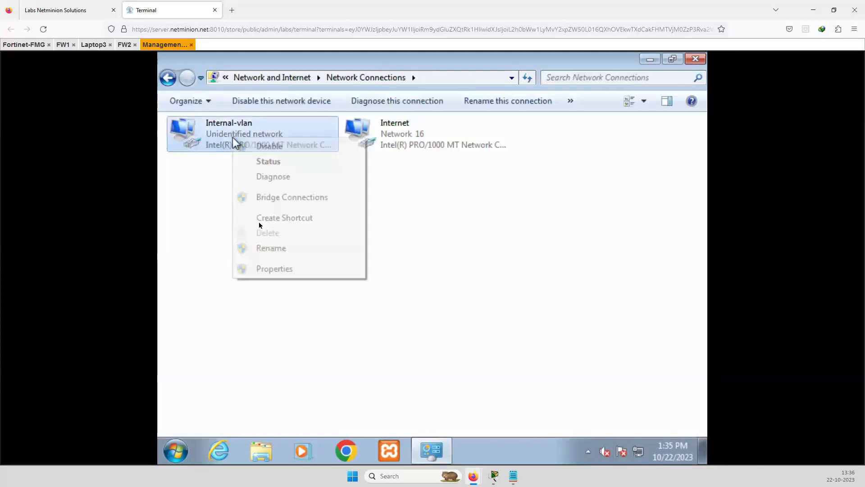
pyautogui.click(275, 270)
pyautogui.click(315, 270)
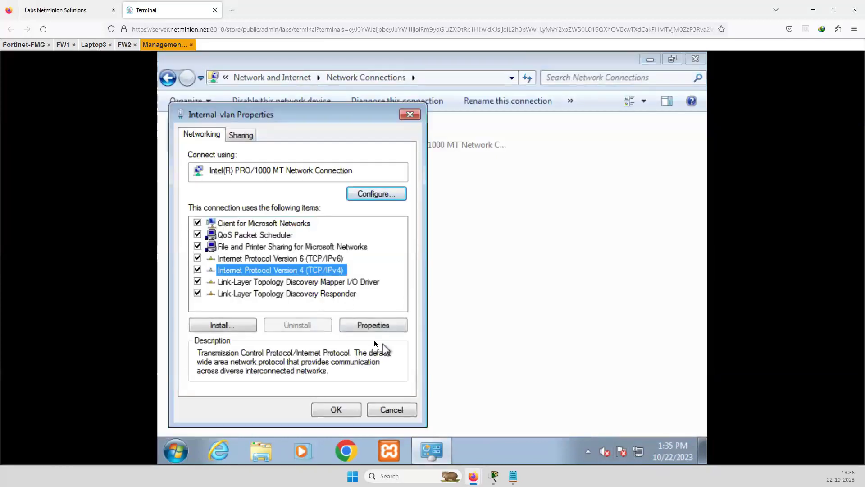
pyautogui.click(373, 326)
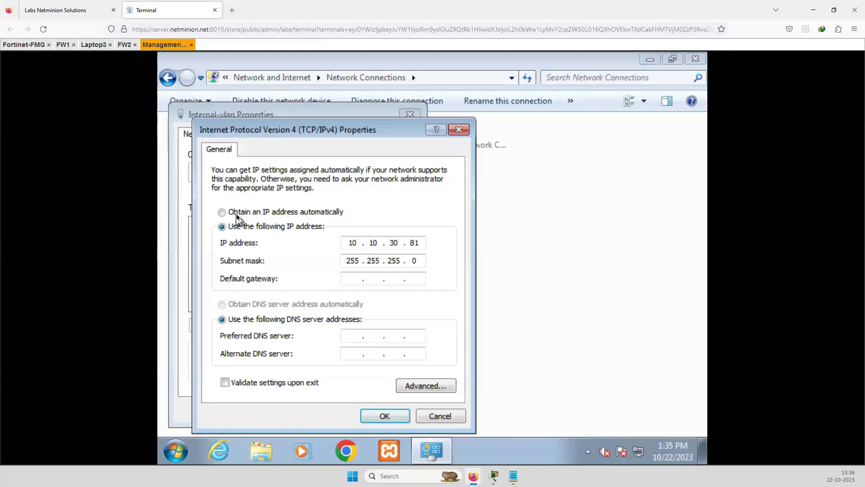
# Enter static IP 10.0.0.10 with subnet mask 255.255.255.0 and confirm with OK
pyautogui.click(238, 214)
pyautogui.click(241, 226)
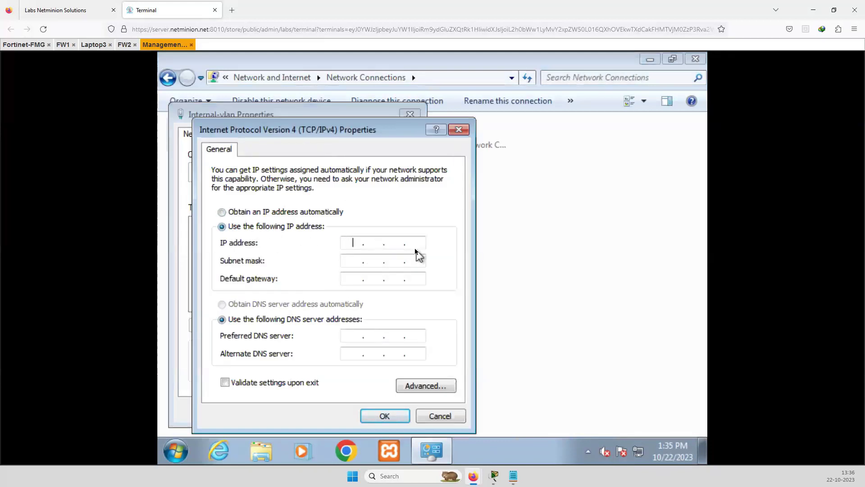
pyautogui.write('10.0.0.10')
pyautogui.click(361, 260)
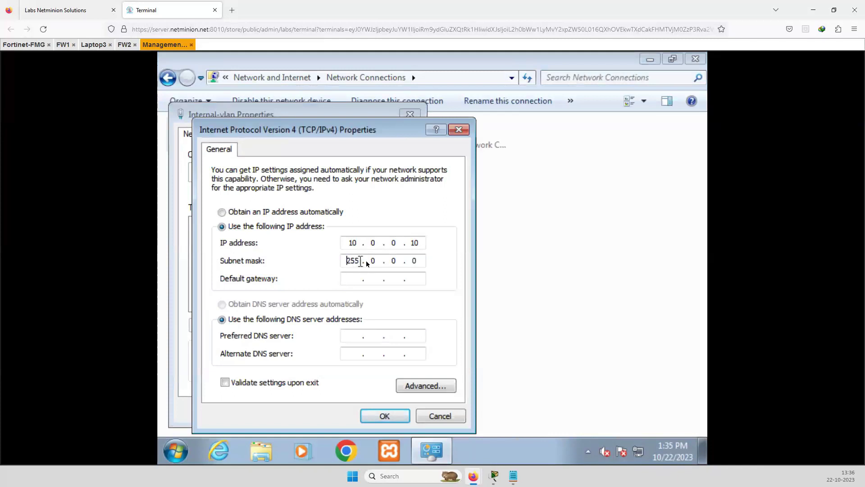
pyautogui.click(377, 261)
pyautogui.press('BackSpace')
pyautogui.write('255.255.255')
pyautogui.press('BackSpace')
pyautogui.press('BackSpace')
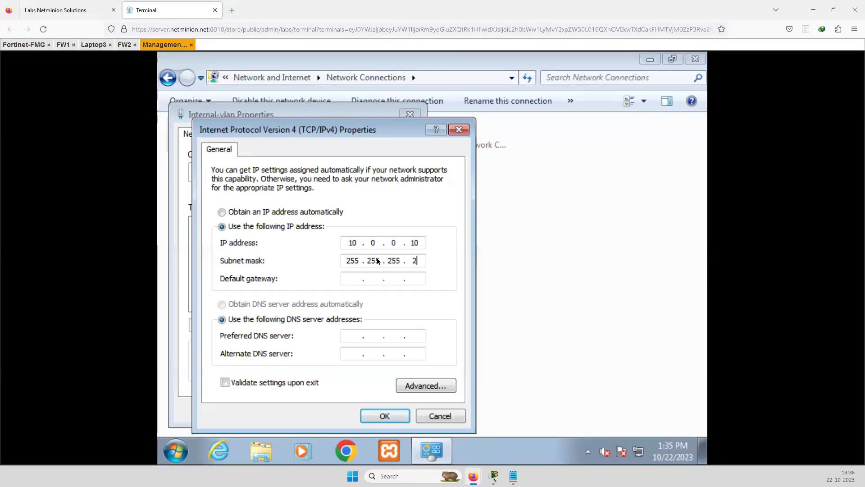
pyautogui.press('BackSpace')
pyautogui.write('0')
pyautogui.click(384, 415)
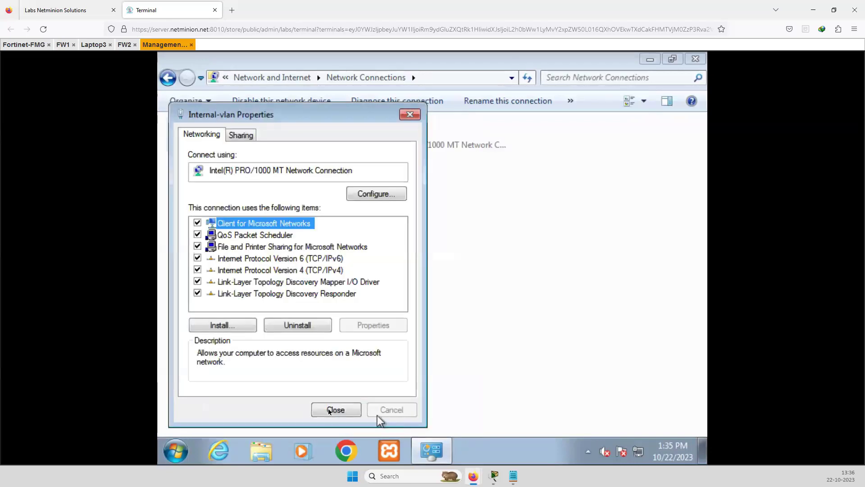
# Ping FW1 at 10.0.0.1 from a cmd prompt, then launch Chrome from the taskbar
pyautogui.click(329, 410)
pyautogui.click(176, 450)
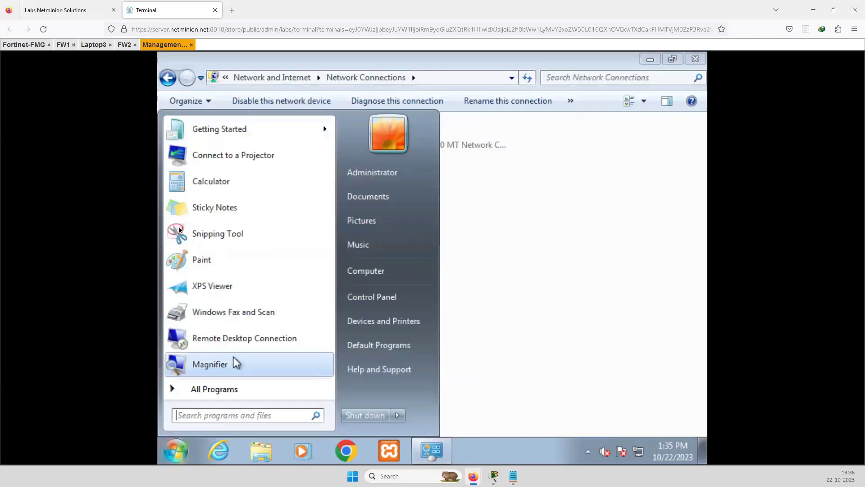
pyautogui.click(203, 416)
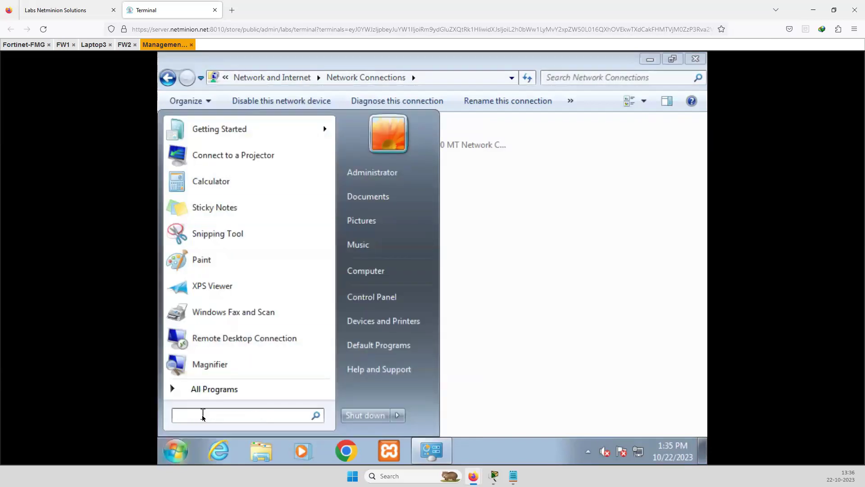
pyautogui.write('cmd')
pyautogui.press('Return')
pyautogui.write('pin')
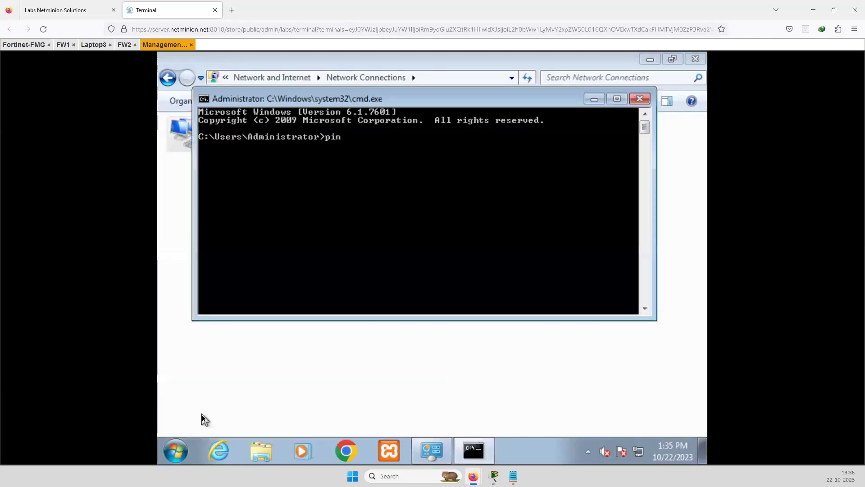
pyautogui.write('g 10')
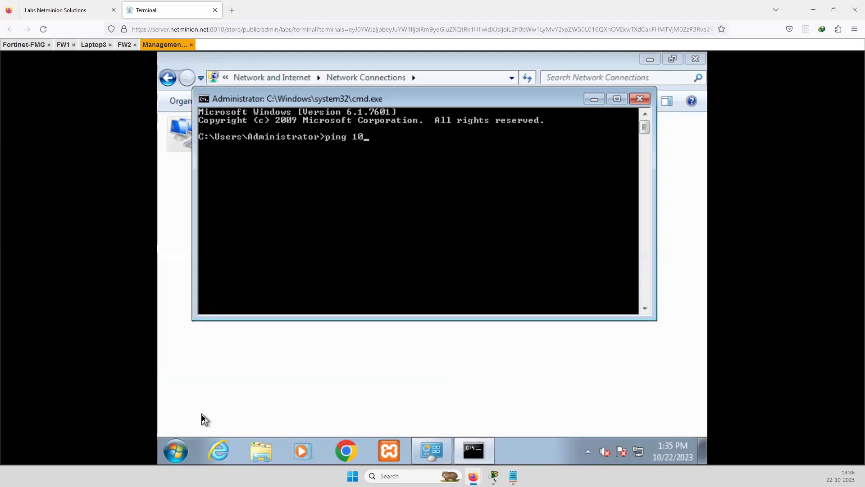
pyautogui.write('.0.0.1')
pyautogui.press('Return')
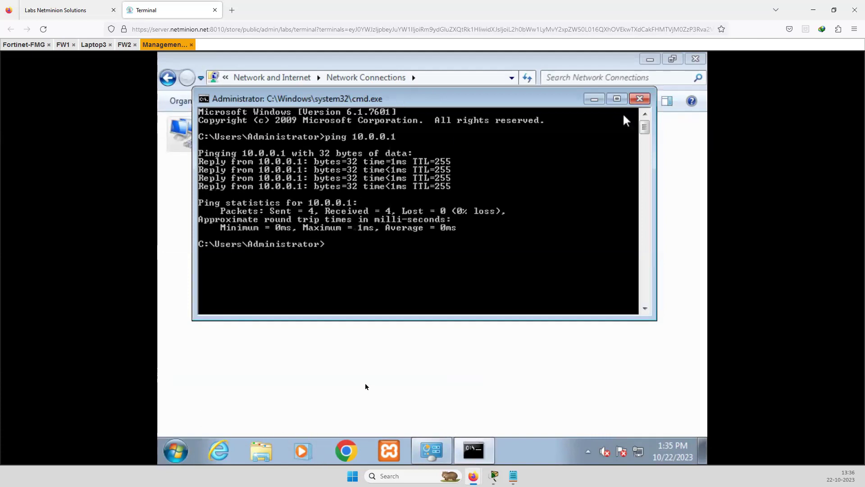
pyautogui.click(344, 453)
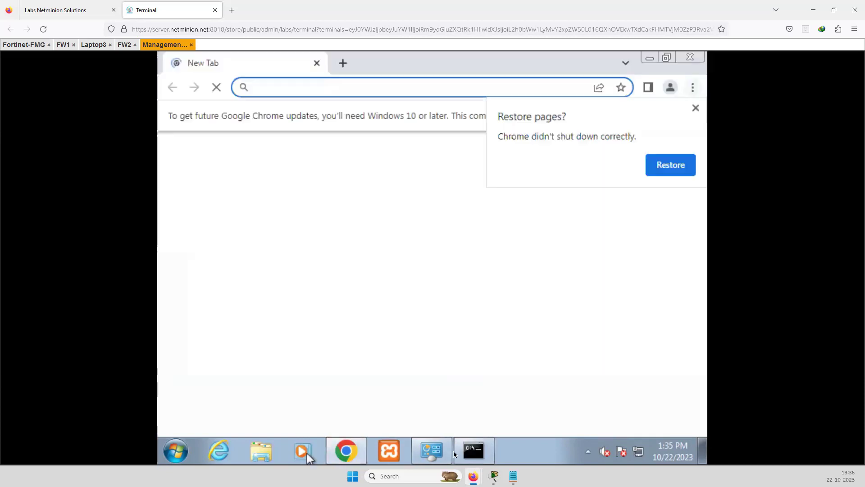
# Ping FW2 at 10.0.0.2 from Management-PC's command prompt
pyautogui.click(472, 450)
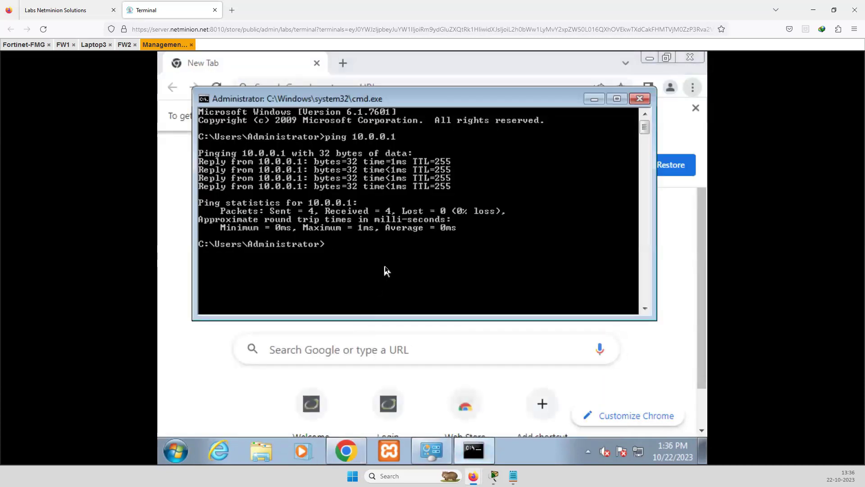
pyautogui.press('Up')
pyautogui.press('BackSpace')
pyautogui.write('2')
pyautogui.press('Return')
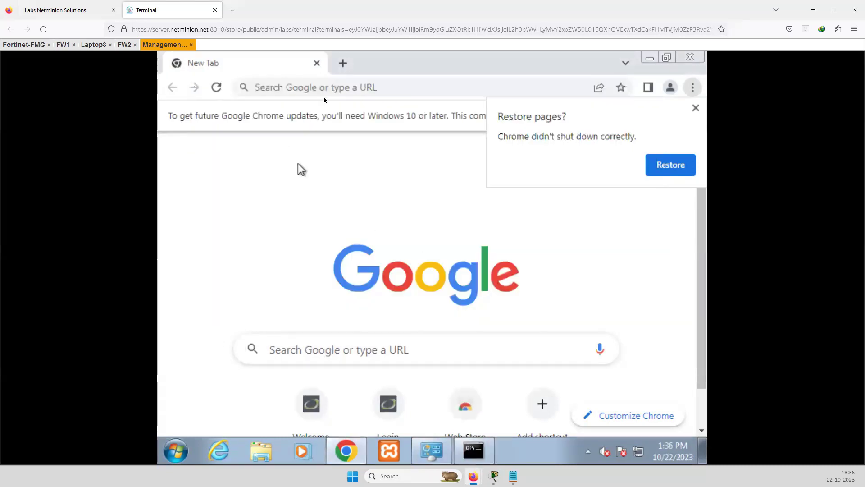
pyautogui.click(695, 108)
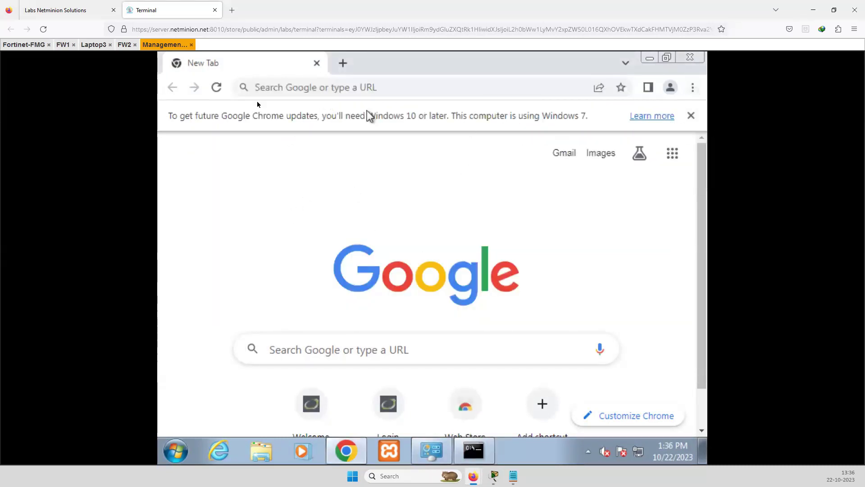
pyautogui.click(283, 88)
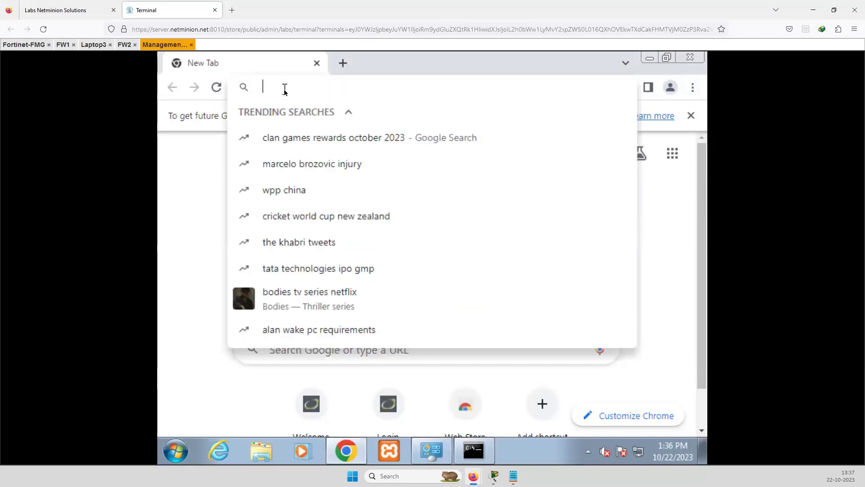
pyautogui.write('http')
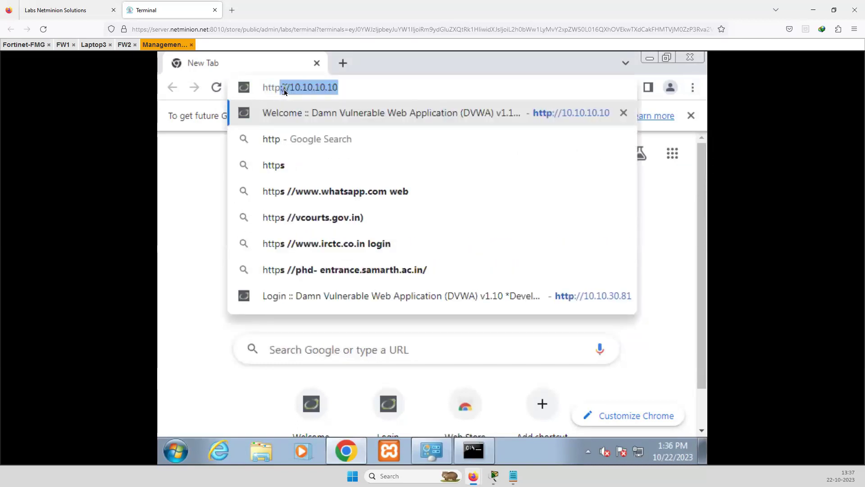
pyautogui.write('://')
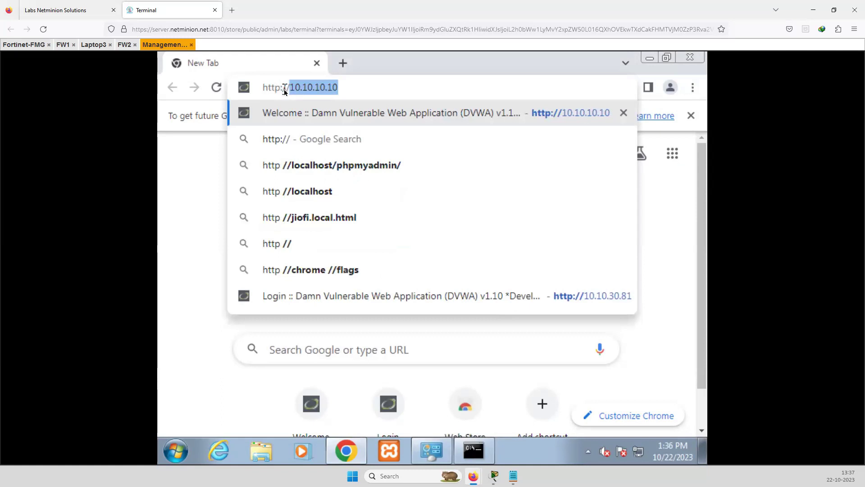
pyautogui.write('10.')
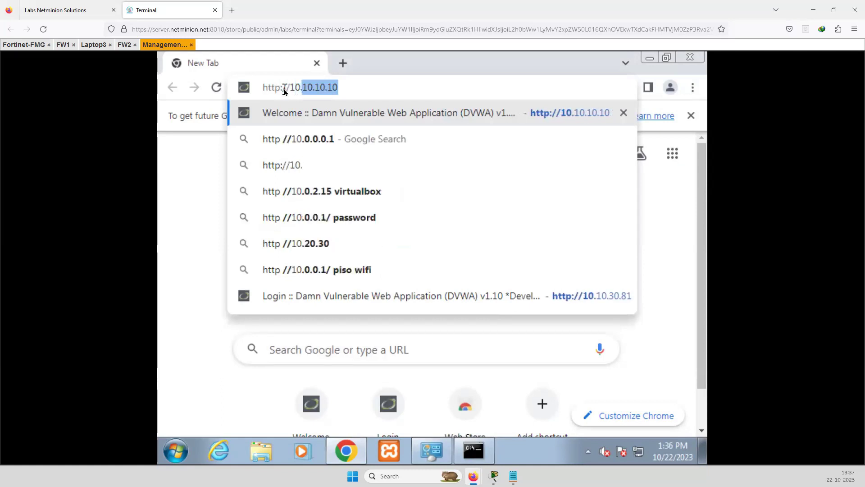
pyautogui.write('0.0.')
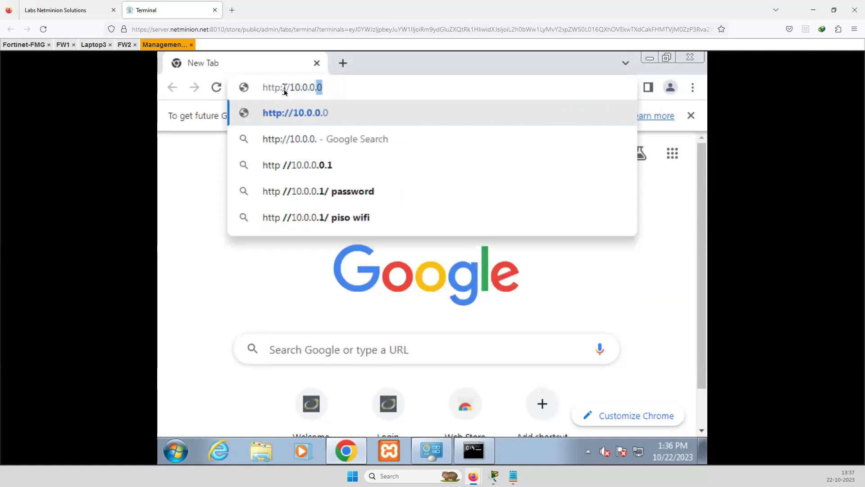
pyautogui.write('1')
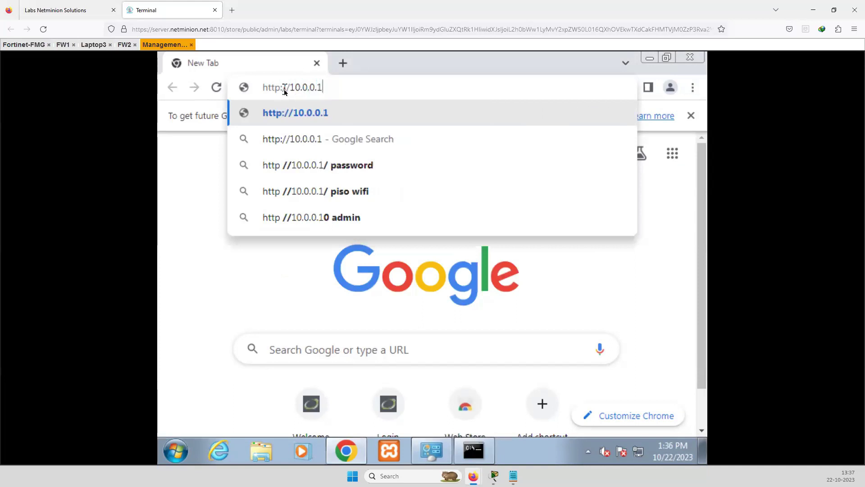
pyautogui.press('Return')
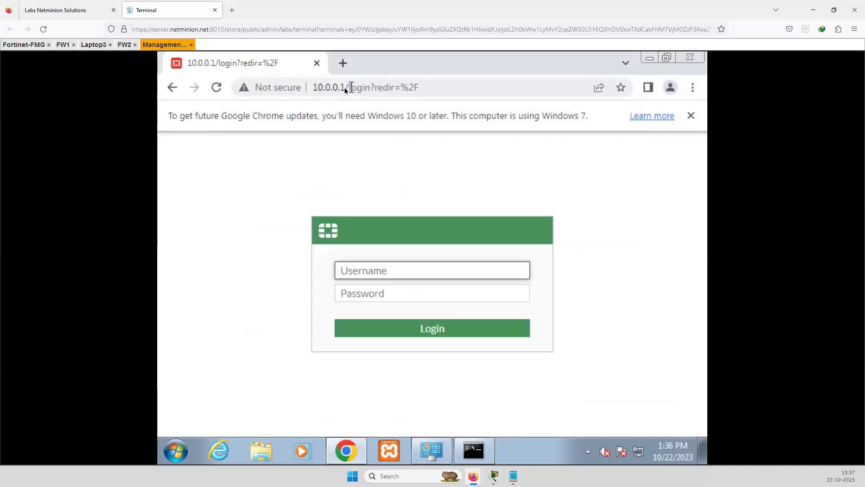
pyautogui.click(322, 87)
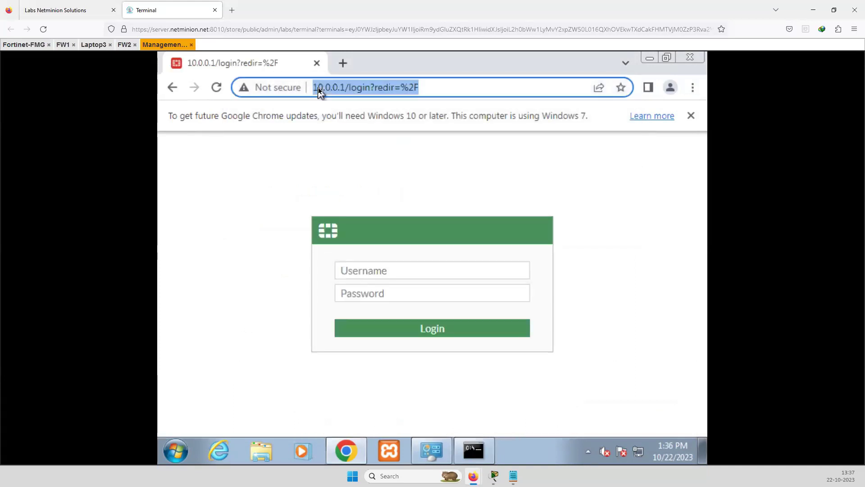
pyautogui.doubleClick(333, 90)
# Log in as admin with the account password, then dismiss the save-password and update notices
pyautogui.click(356, 273)
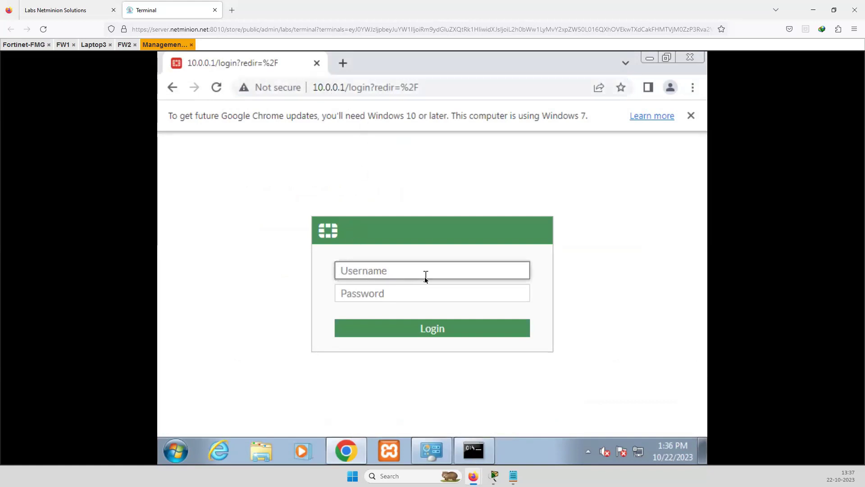
pyautogui.write('admin')
pyautogui.press('Tab')
pyautogui.write('****')
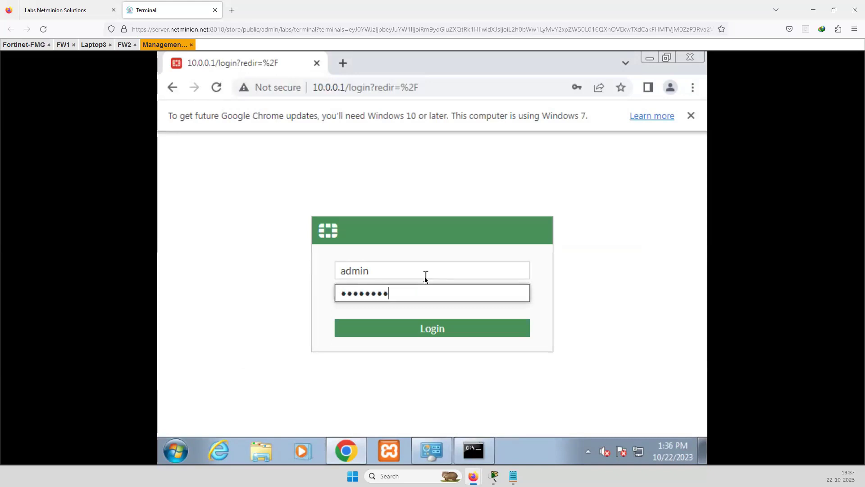
pyautogui.press('Return')
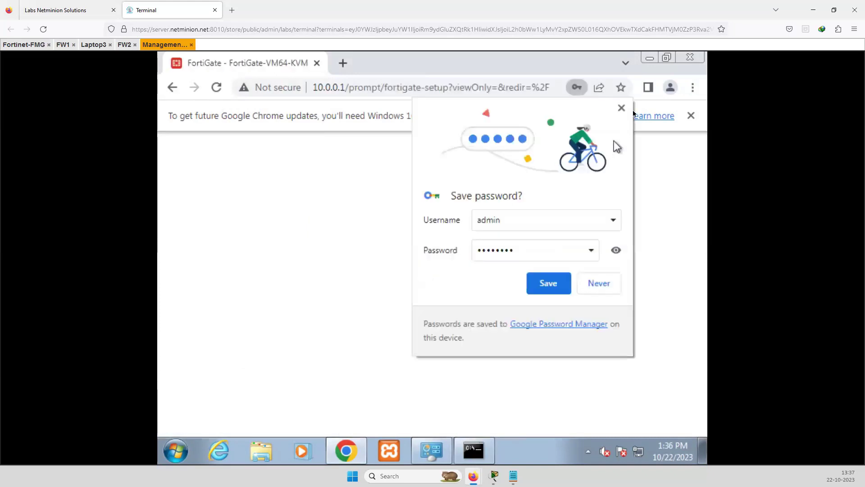
pyautogui.click(621, 108)
pyautogui.click(691, 116)
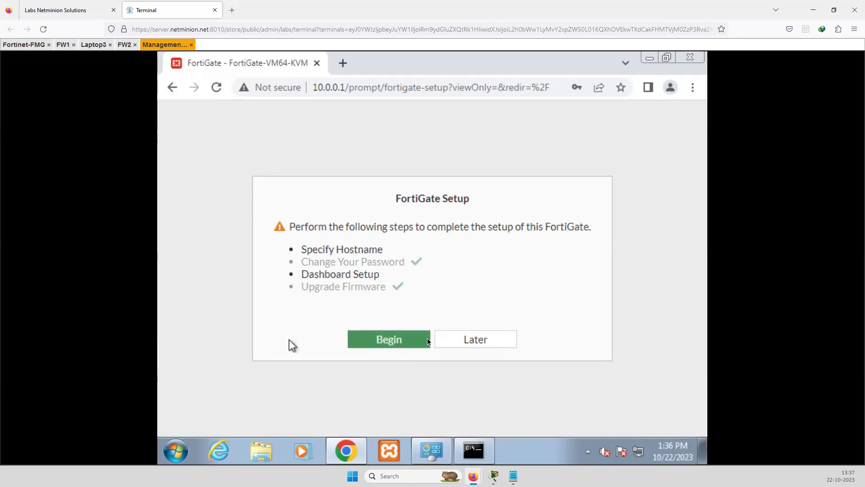
# Choose Later on FortiGate Setup, then close the FortiOS 7.0.0 overview with Don't show again checked
pyautogui.click(476, 346)
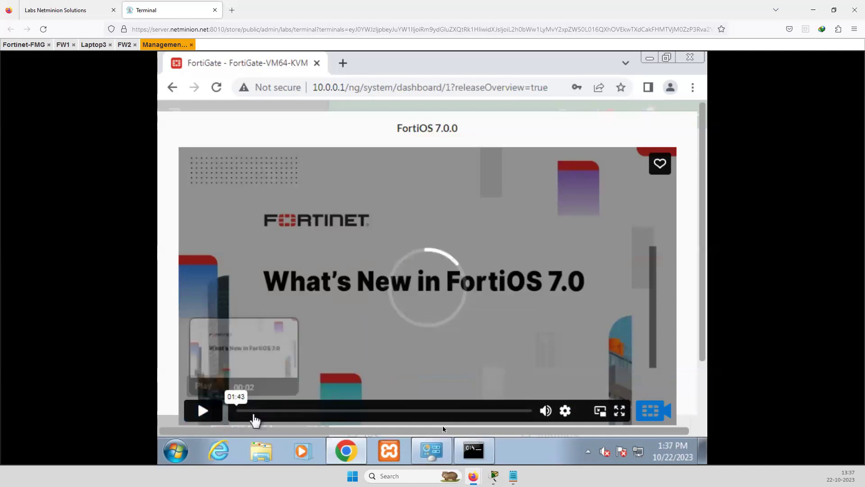
pyautogui.click(525, 411)
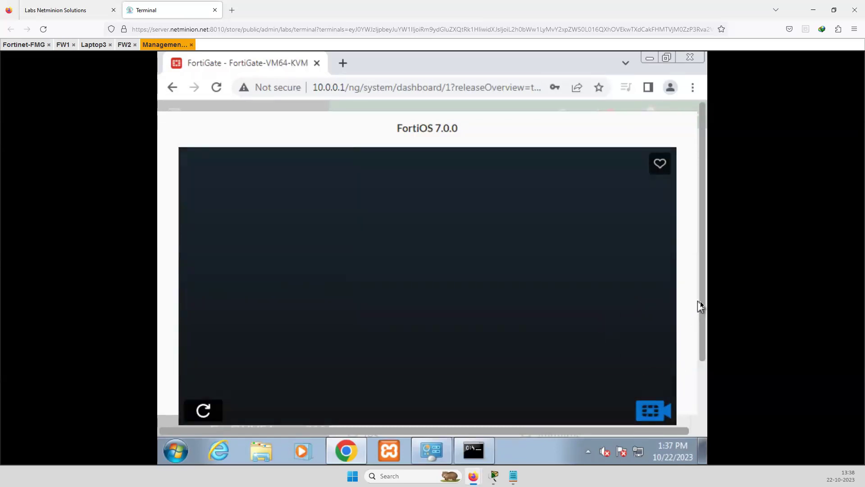
pyautogui.scroll(-1, 699, 304)
pyautogui.moveTo(708, 346); pyautogui.dragTo(708, 390)
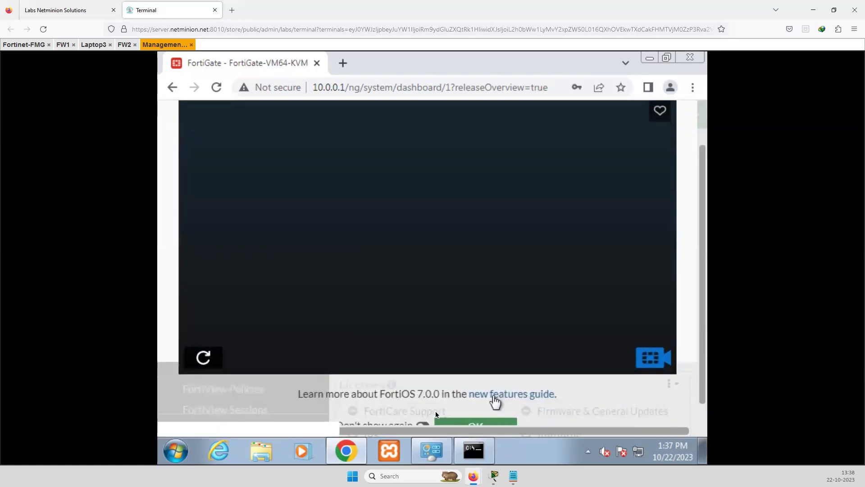
pyautogui.scroll(-1, 495, 407)
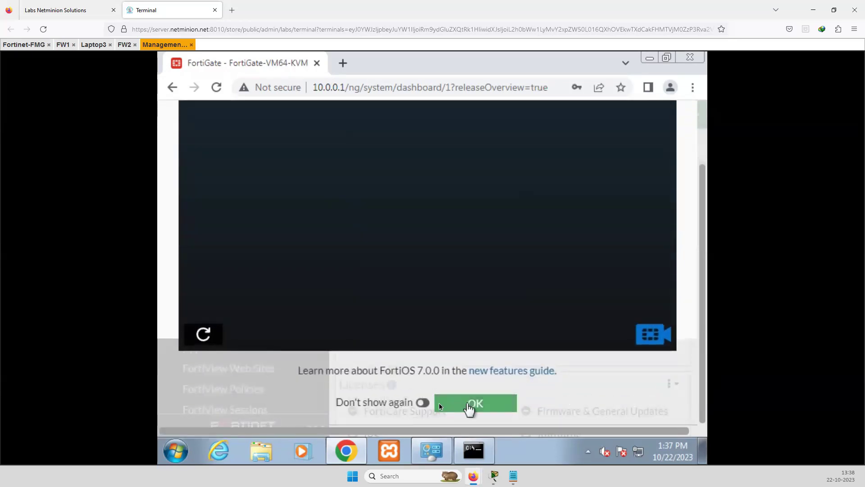
pyautogui.click(424, 402)
pyautogui.click(471, 408)
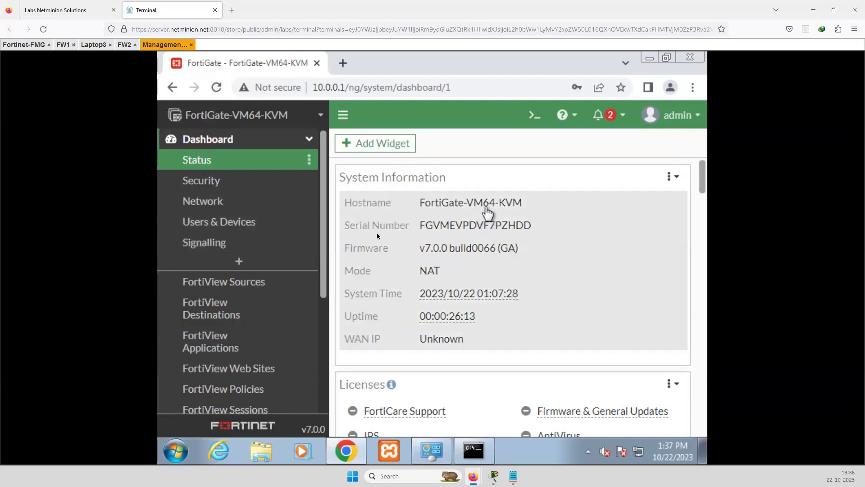
# Check the firmware options in System Information, scroll the dashboard, and collapse the Dashboard sidebar section
pyautogui.click(457, 252)
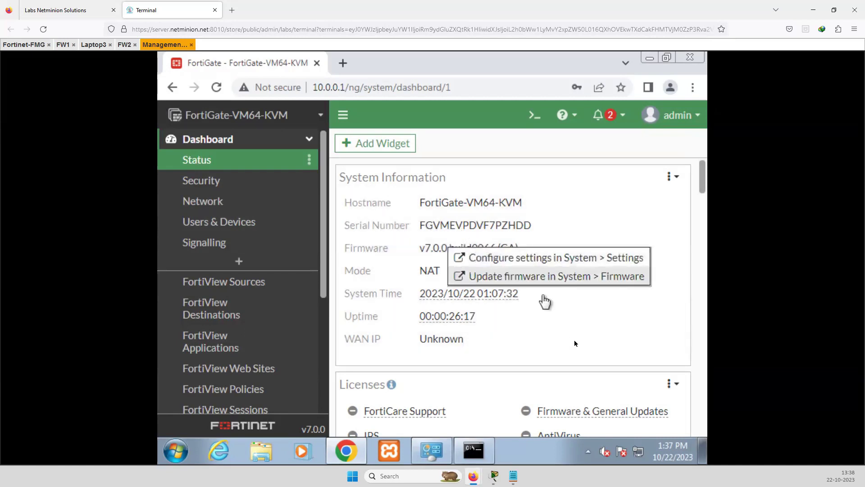
pyautogui.click(599, 316)
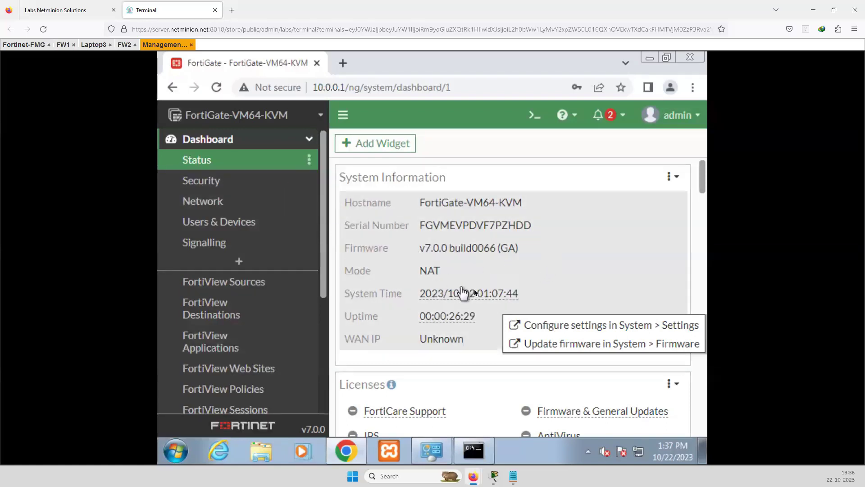
pyautogui.scroll(-4, 469, 384)
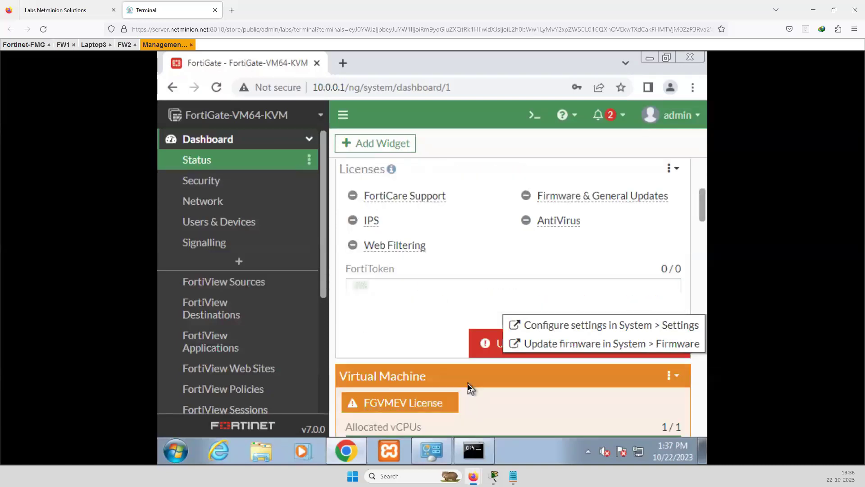
pyautogui.scroll(-5, 469, 387)
pyautogui.scroll(4, 455, 361)
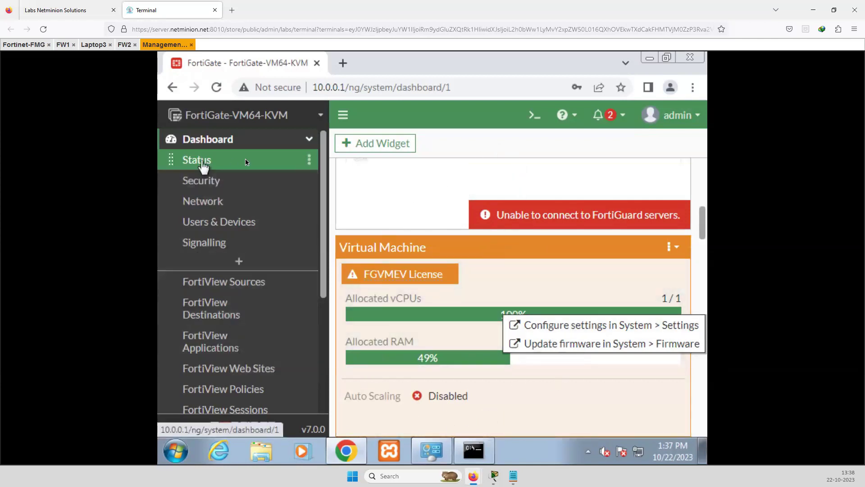
pyautogui.click(309, 140)
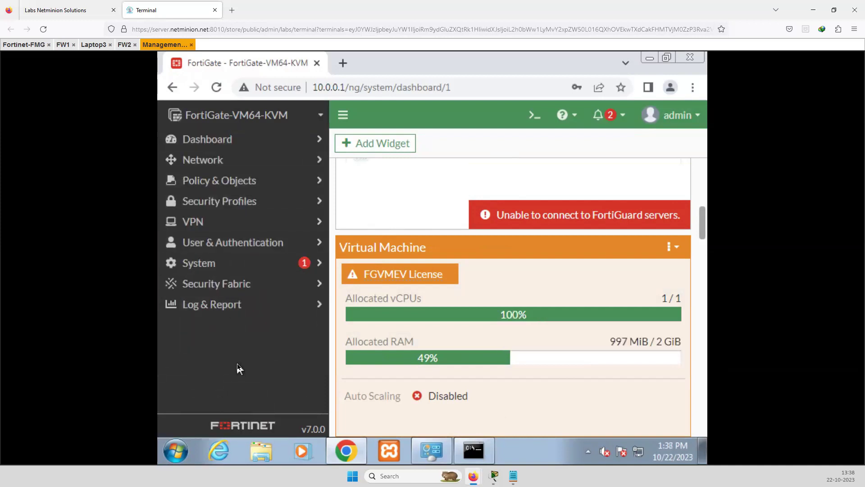
# Open Network > Interfaces and select the unconfigured port2 row (0.0.0.0/0.0.0.0)
pyautogui.click(210, 161)
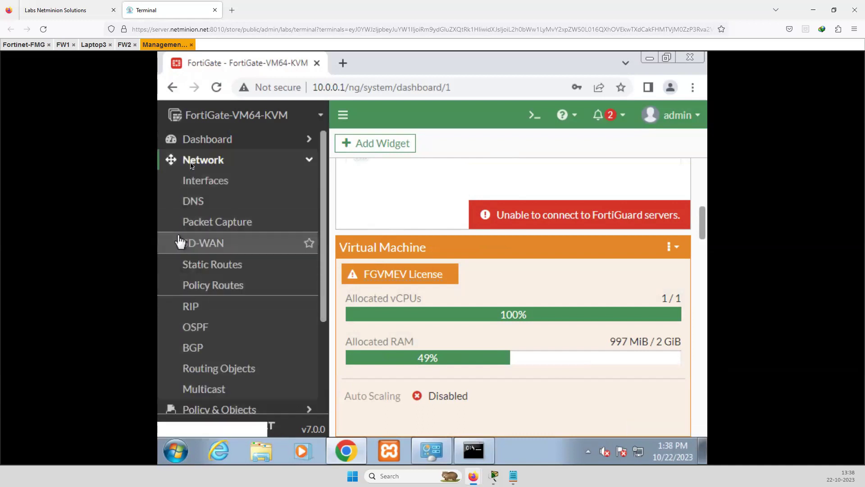
pyautogui.click(211, 181)
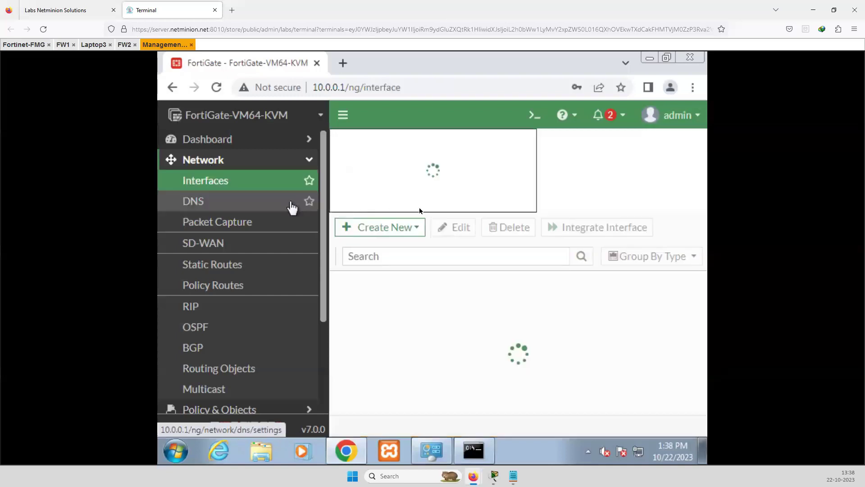
pyautogui.scroll(-3, 476, 373)
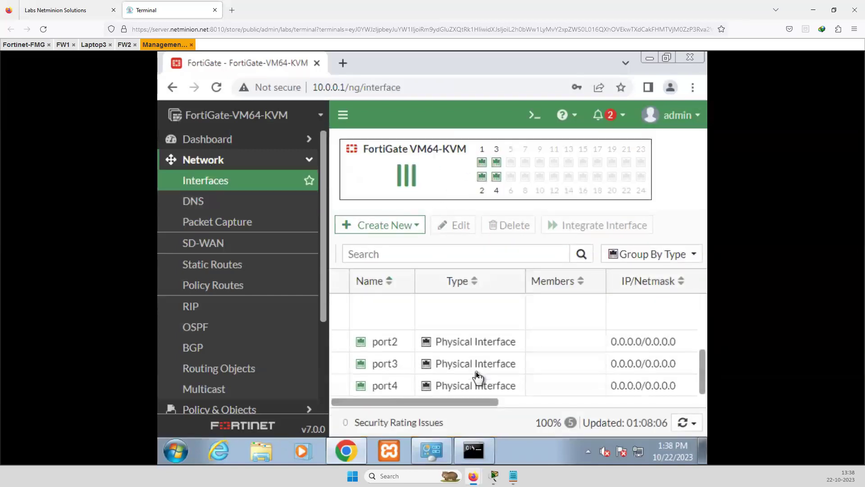
pyautogui.scroll(3, 475, 373)
pyautogui.scroll(-3, 476, 376)
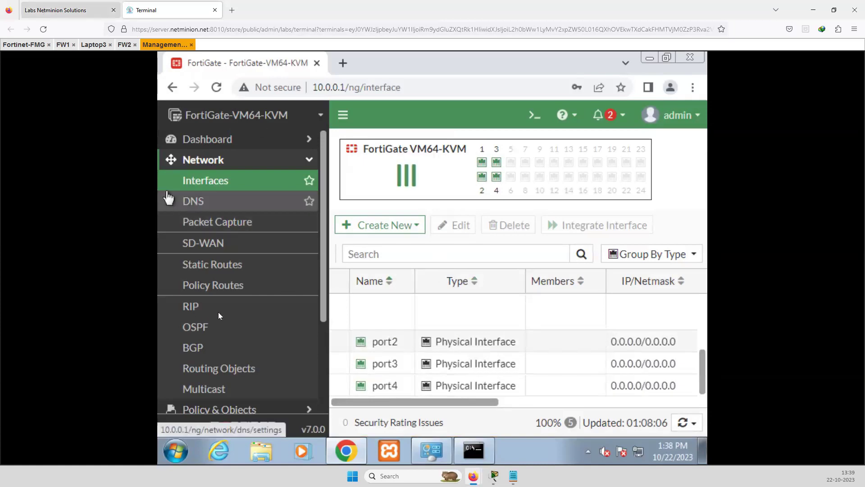
pyautogui.click(71, 10)
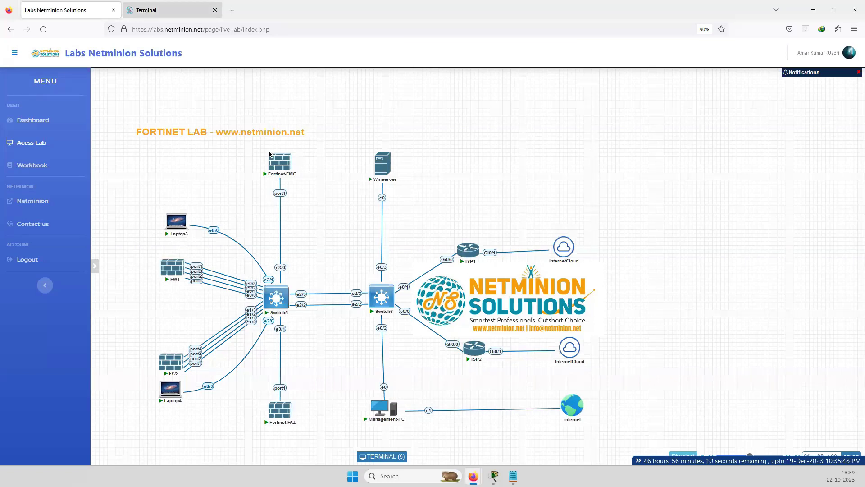
pyautogui.click(163, 10)
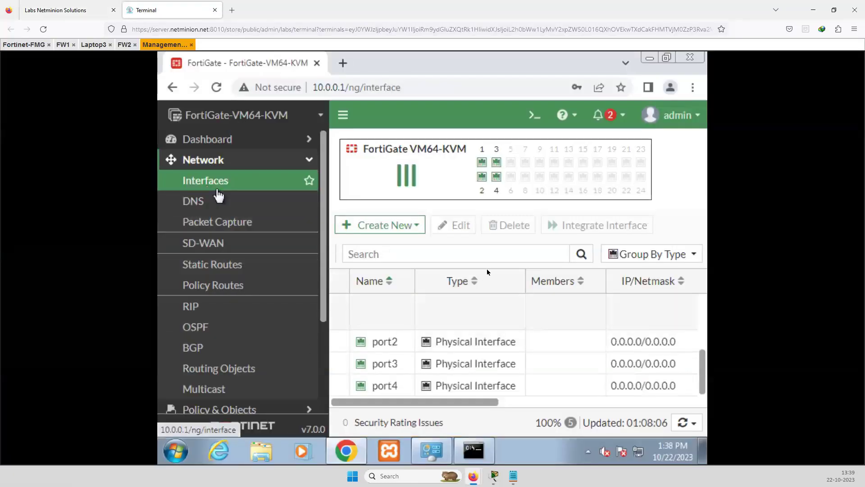
pyautogui.click(383, 345)
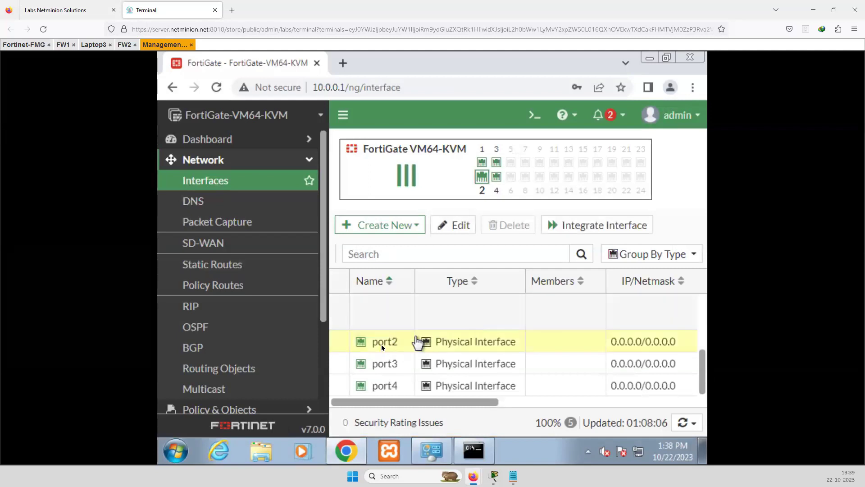
# Open port2's edit form and enter the alias LAN
pyautogui.click(456, 226)
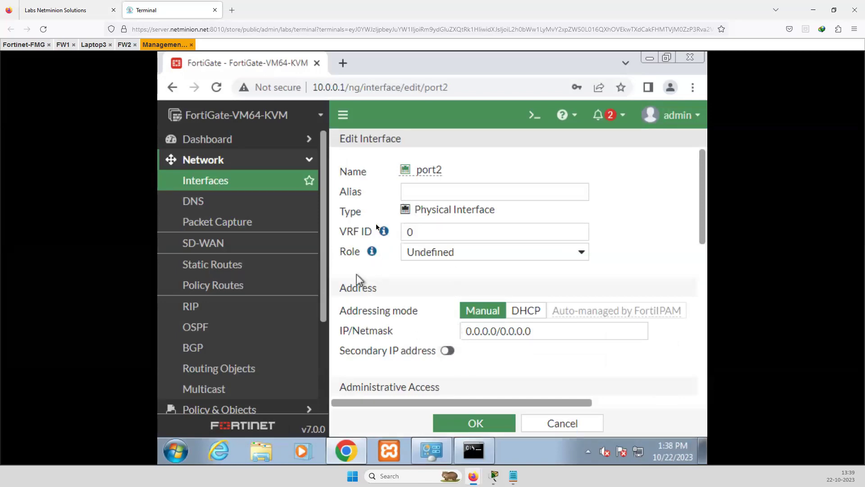
pyautogui.click(68, 10)
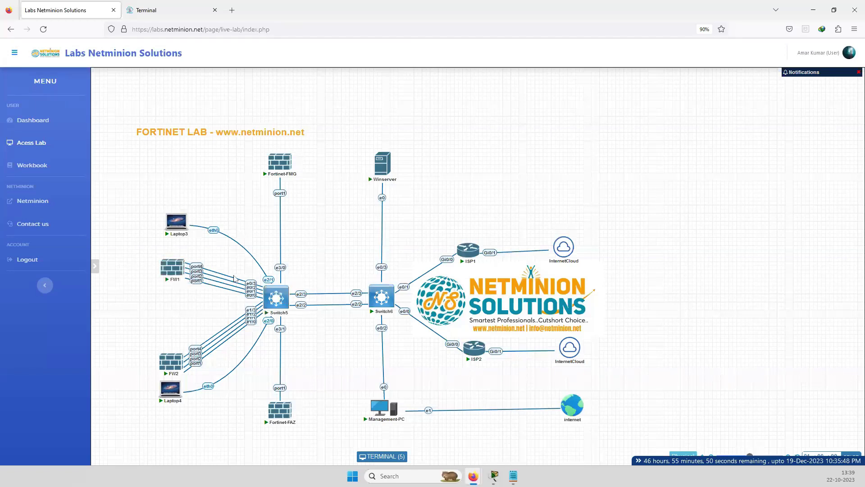
pyautogui.click(165, 13)
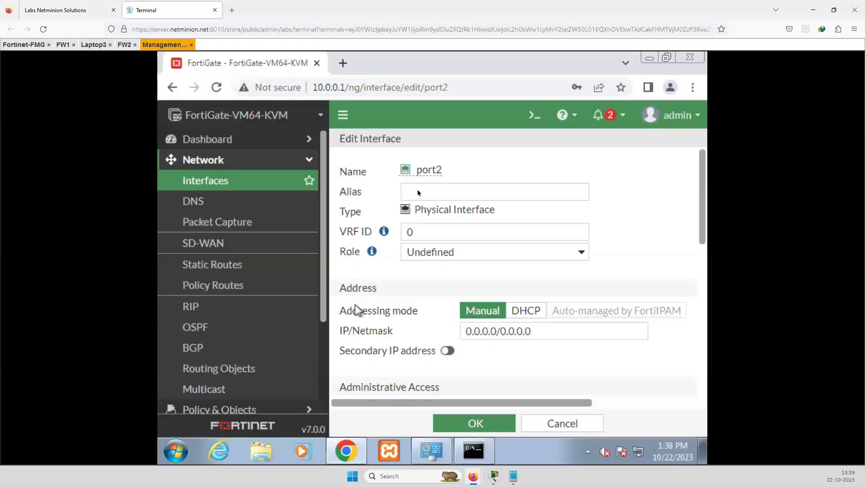
pyautogui.click(478, 192)
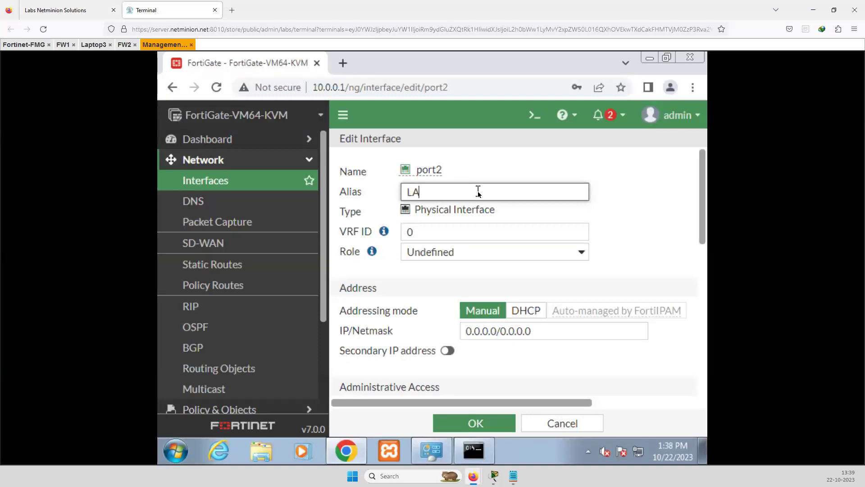
# Set port2's IP/Netmask to 192.168.2.1/255.255.255.0
pyautogui.doubleClick(494, 330)
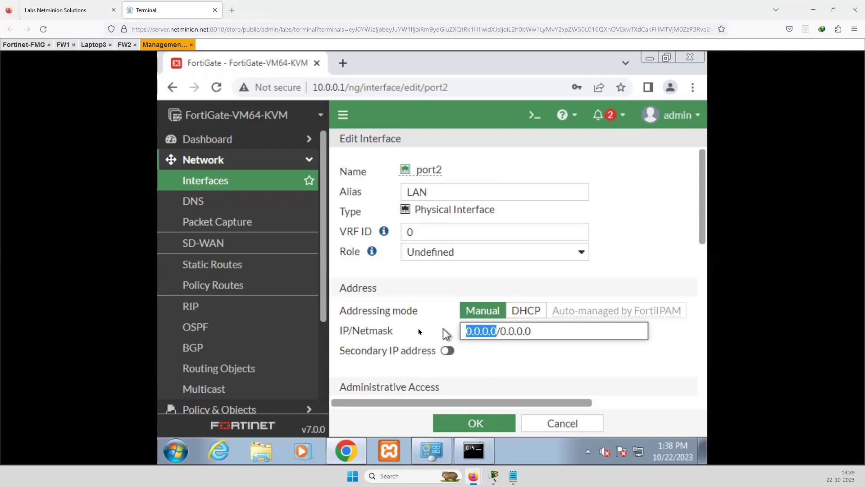
pyautogui.click(648, 331)
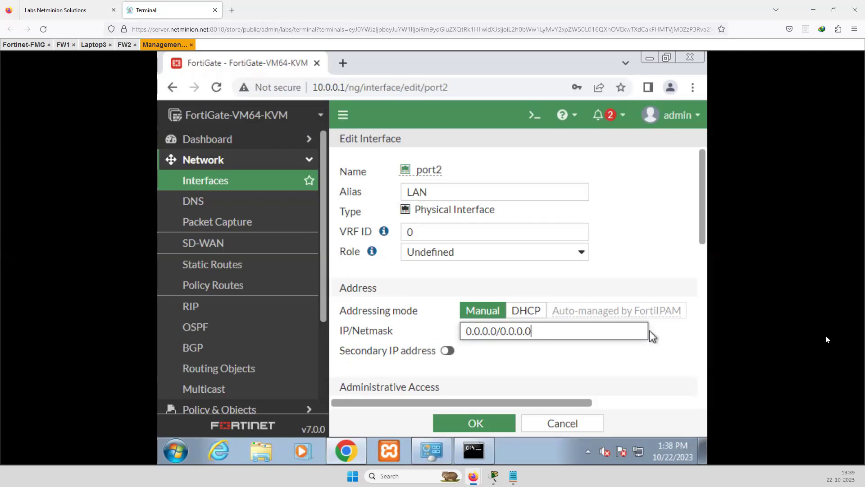
pyautogui.press('Home')
pyautogui.press('Delete')
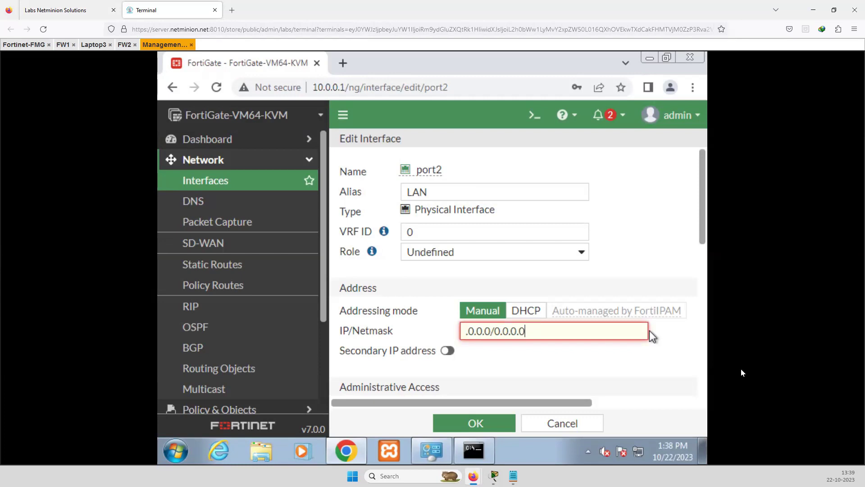
pyautogui.click(490, 331)
pyautogui.hotkey('shift', 'Home')
pyautogui.write('192')
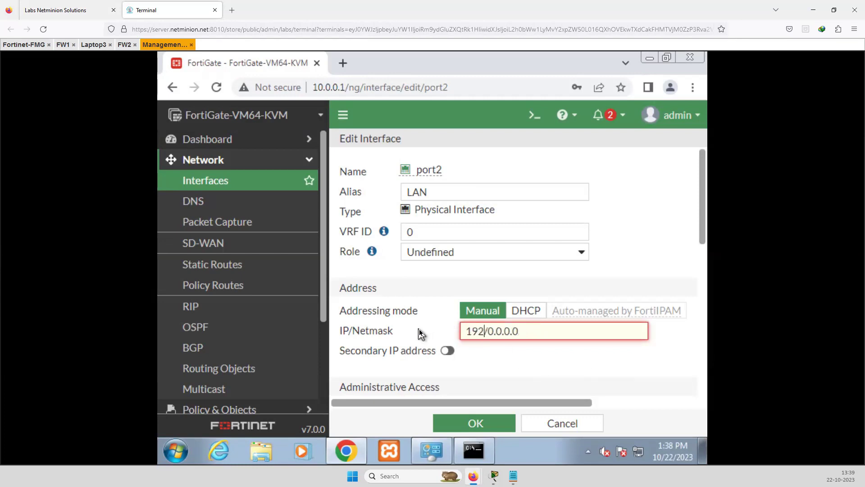
pyautogui.write('.168.2.1')
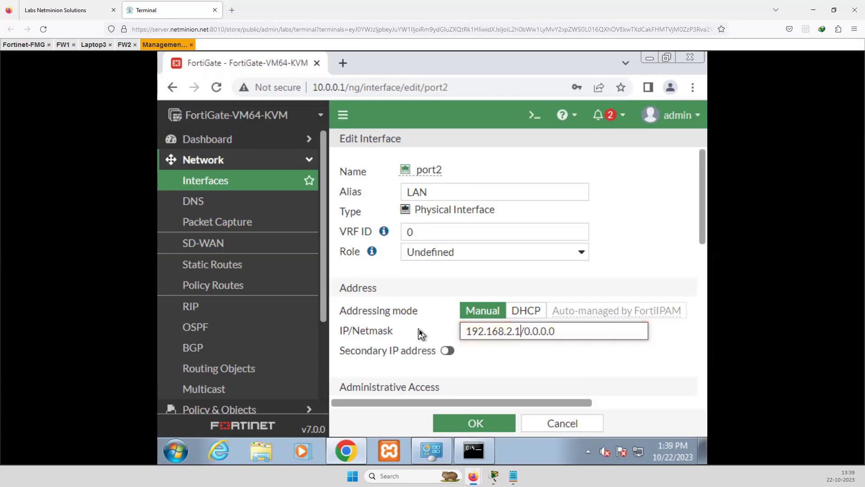
pyautogui.moveTo(549, 331); pyautogui.dragTo(527, 334)
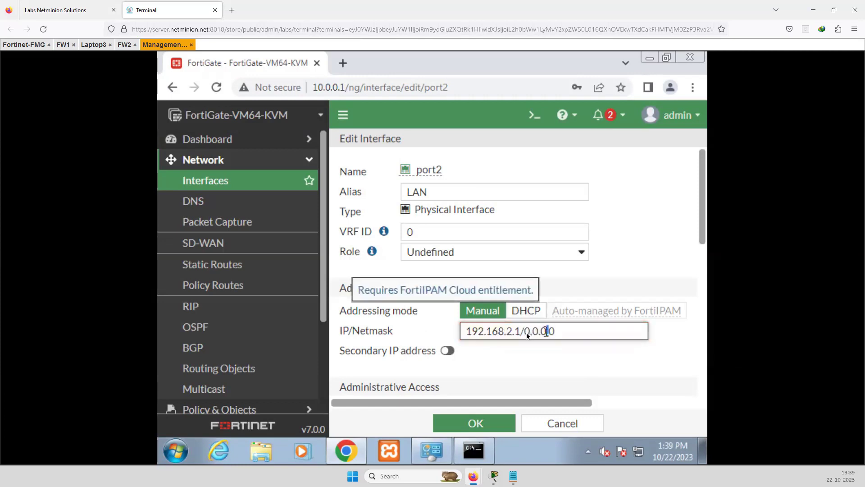
pyautogui.write('255.')
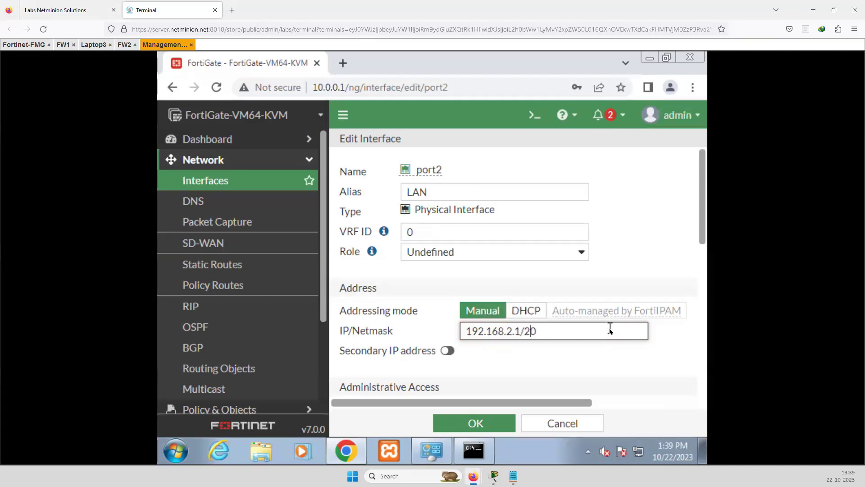
pyautogui.write('2')
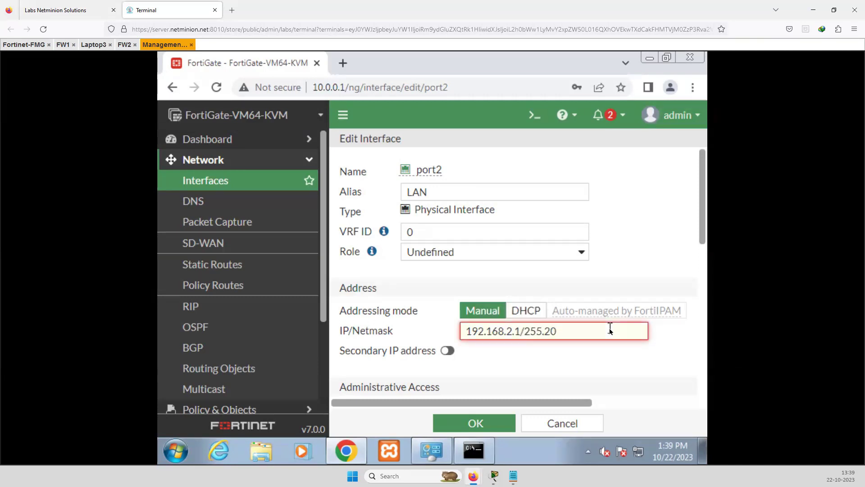
pyautogui.write('55.255.255.')
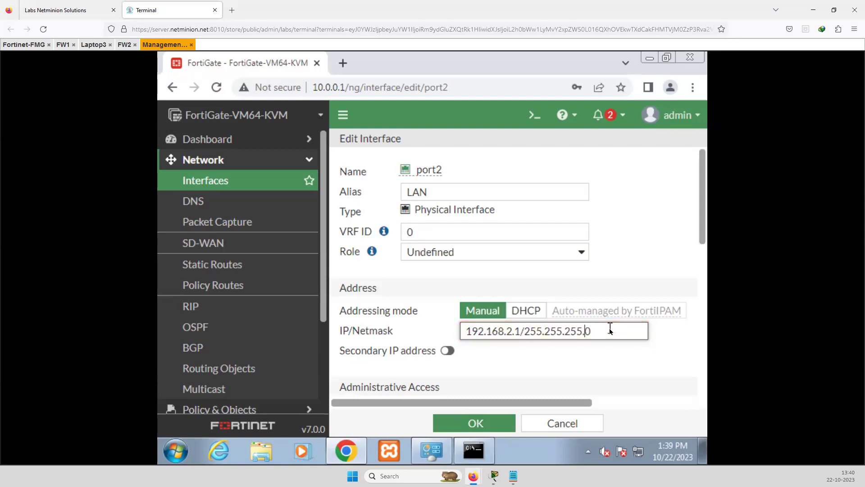
pyautogui.scroll(-10, 551, 359)
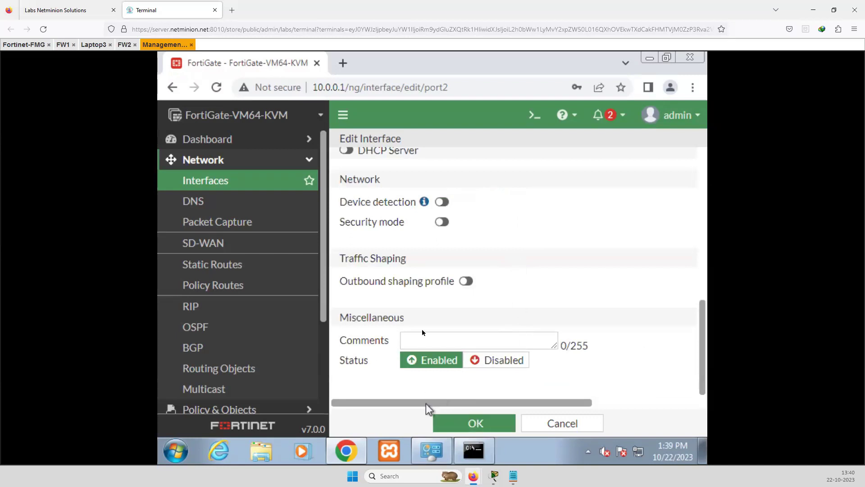
# Save port2 and confirm it is listed as LAN (port2) with 192.168.2.1/24
pyautogui.click(469, 423)
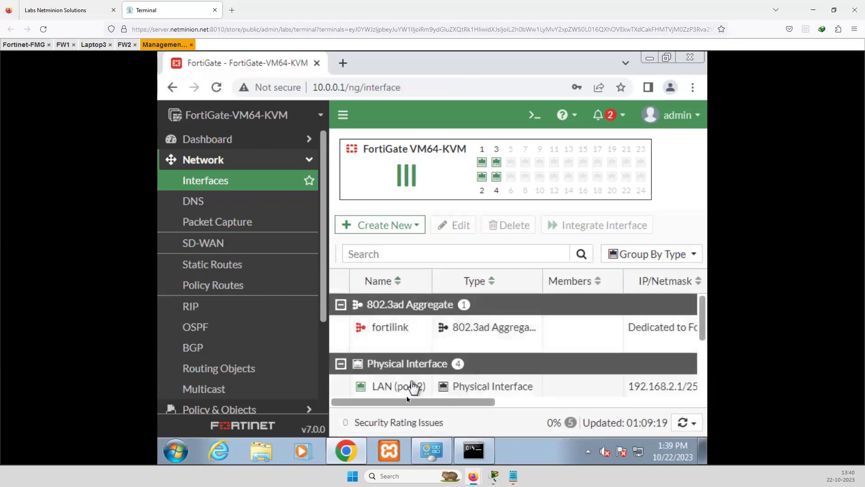
pyautogui.moveTo(390, 402); pyautogui.dragTo(363, 402)
pyautogui.moveTo(411, 393)
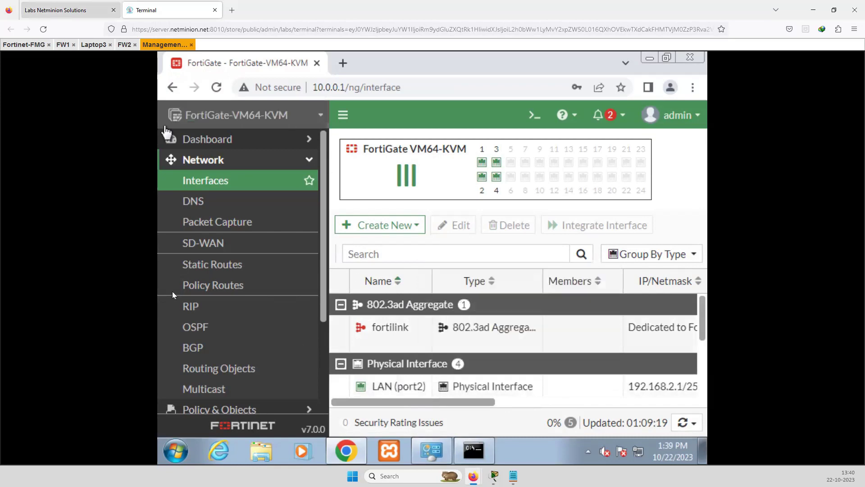
# Return to the firewall console sessions and bring up the FW2 console
pyautogui.click(68, 10)
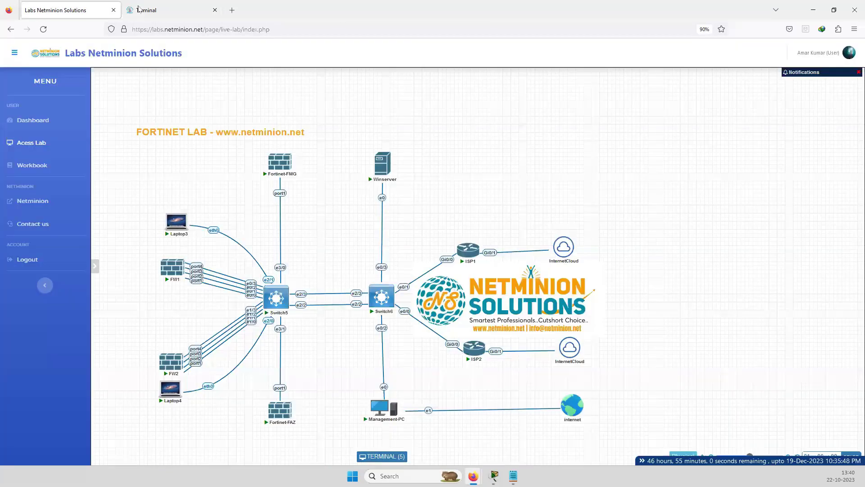
pyautogui.click(146, 9)
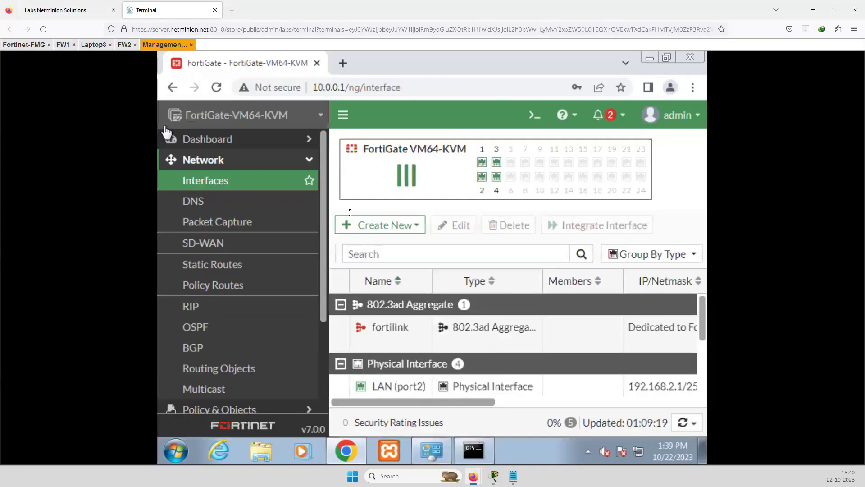
pyautogui.click(123, 44)
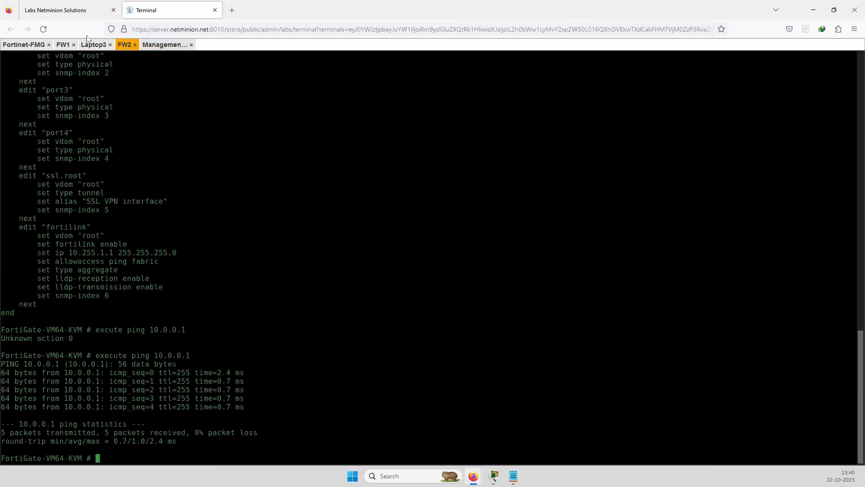
# On FW1, run show system interface and highlight port2's block: 192.168.2.1 255.255.255.0, alias LAN
pyautogui.click(63, 45)
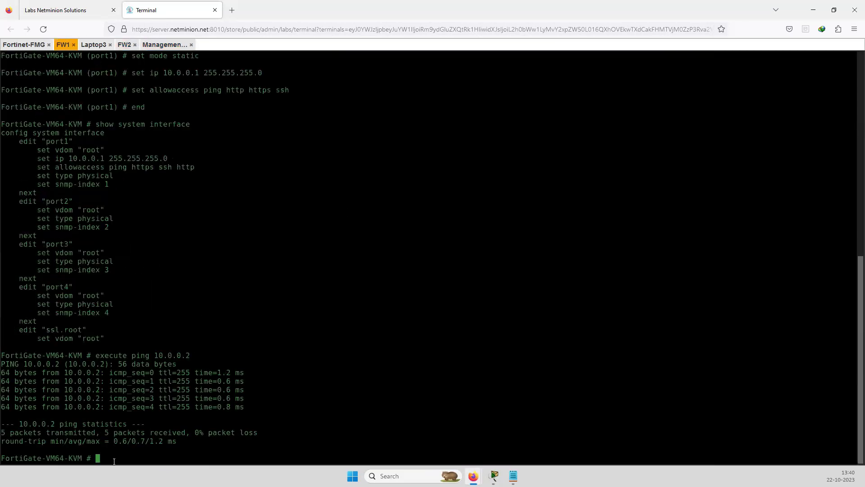
pyautogui.write('show system interface')
pyautogui.press('Return')
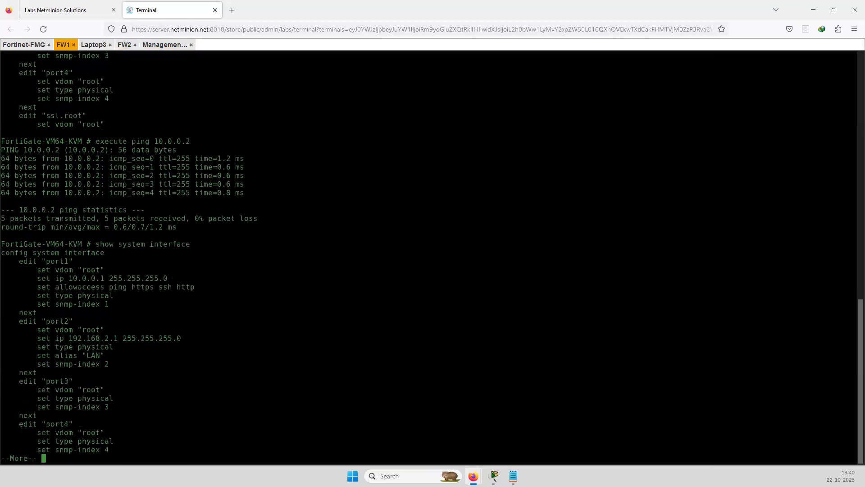
pyautogui.moveTo(47, 322); pyautogui.dragTo(124, 363)
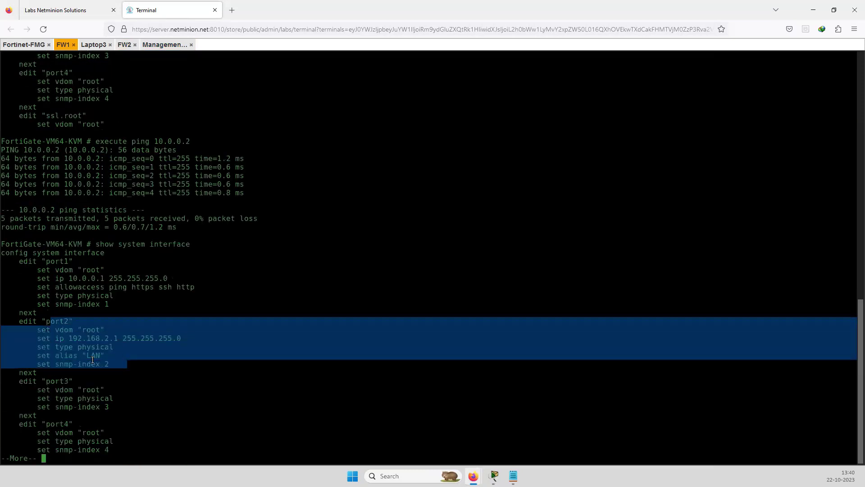
pyautogui.click(25, 322)
pyautogui.moveTo(19, 321); pyautogui.dragTo(118, 372)
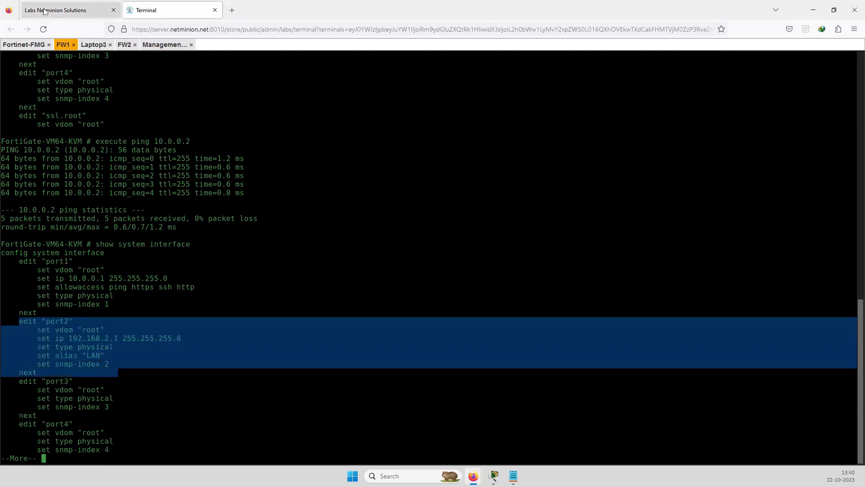
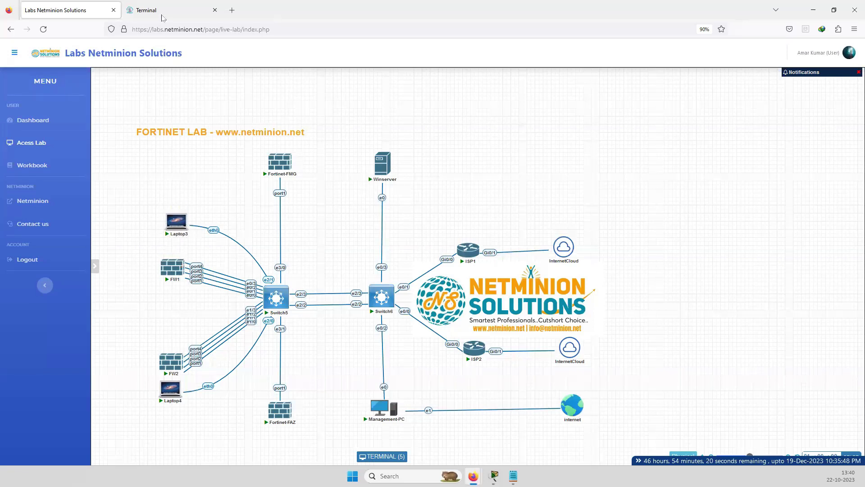
# Give Laptop3 the address 192.168.2.10/24 with gateway 192.168.2.1
pyautogui.click(171, 10)
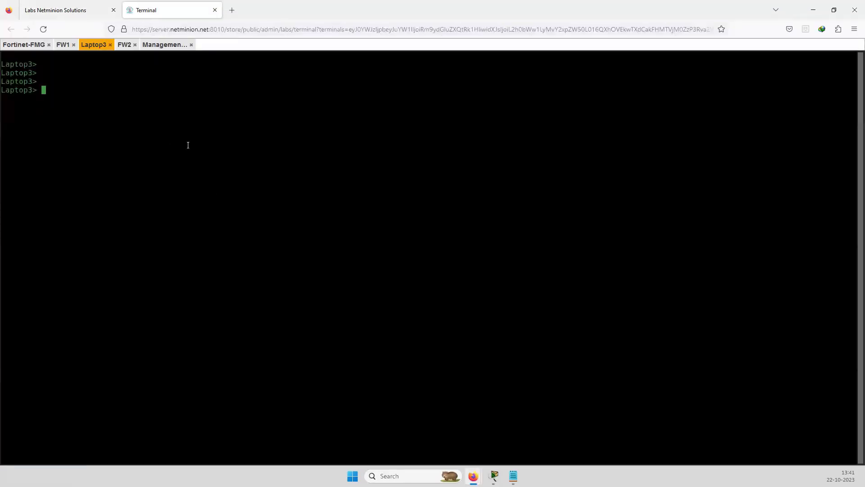
pyautogui.write('ip 192.168.2.10/24 192.168')
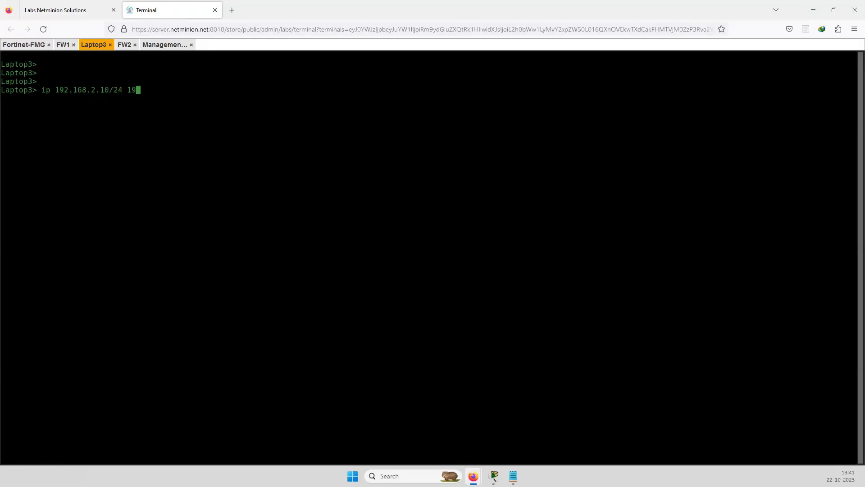
pyautogui.write('.2.1')
pyautogui.press('Return')
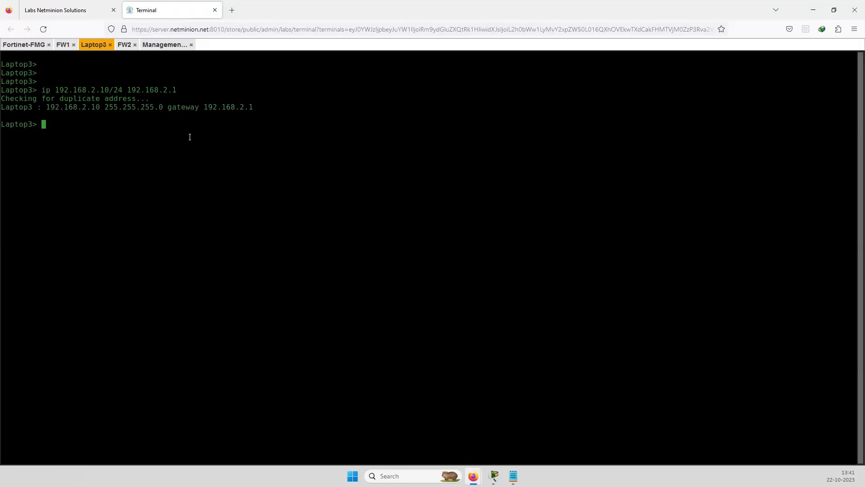
# Ping the gateway 192.168.2.1 from Laptop3; the pings time out
pyautogui.write('ping')
pyautogui.moveTo(129, 90); pyautogui.dragTo(175, 90)
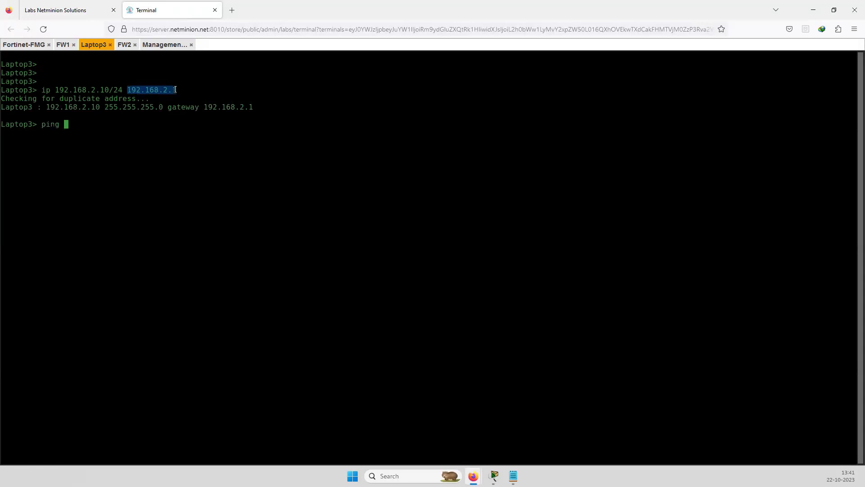
pyautogui.rightClick(128, 140)
pyautogui.press('Return')
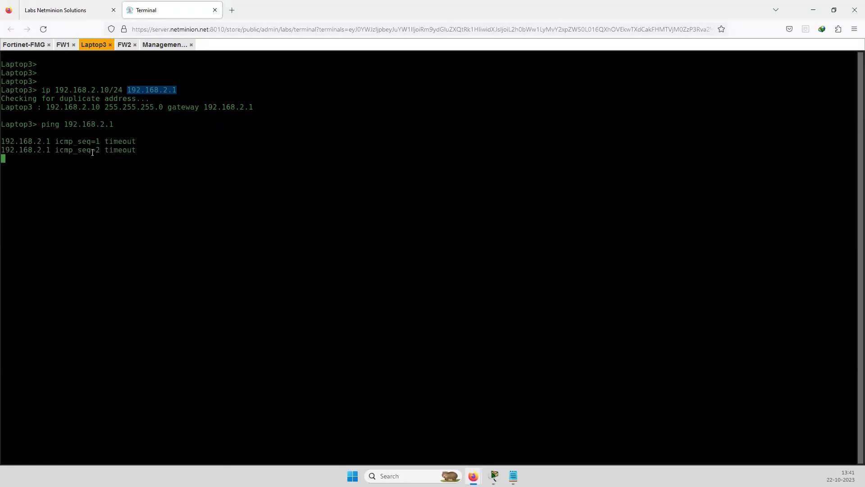
pyautogui.click(63, 45)
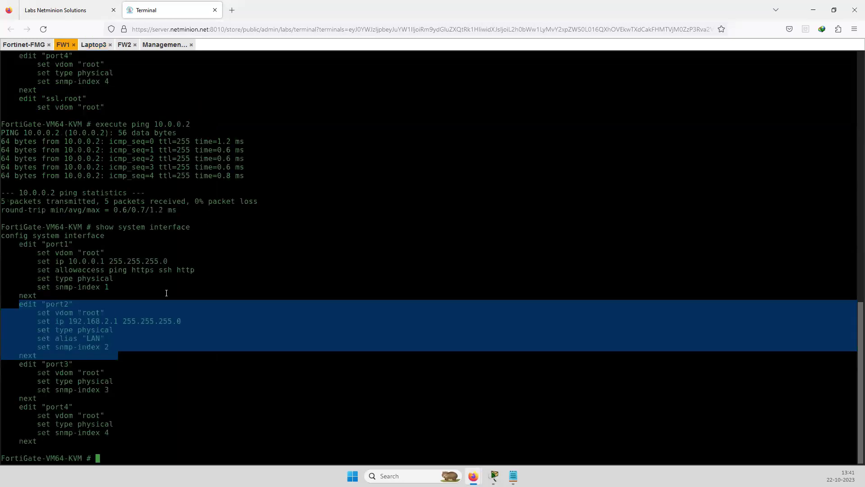
# Highlight port2's block, interface type and LAN alias in FW1's output, then bring up the Management-PC
pyautogui.click(51, 304)
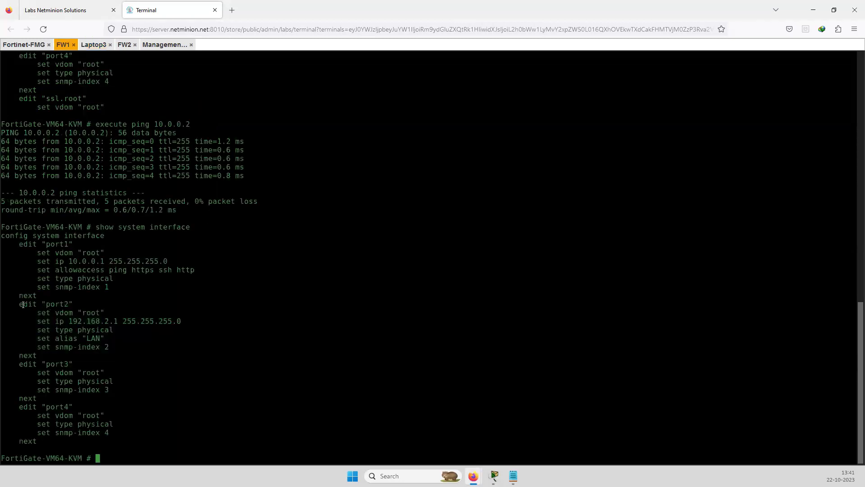
pyautogui.moveTo(20, 304); pyautogui.dragTo(73, 304)
pyautogui.moveTo(42, 330); pyautogui.dragTo(113, 330)
pyautogui.moveTo(47, 339); pyautogui.dragTo(108, 339)
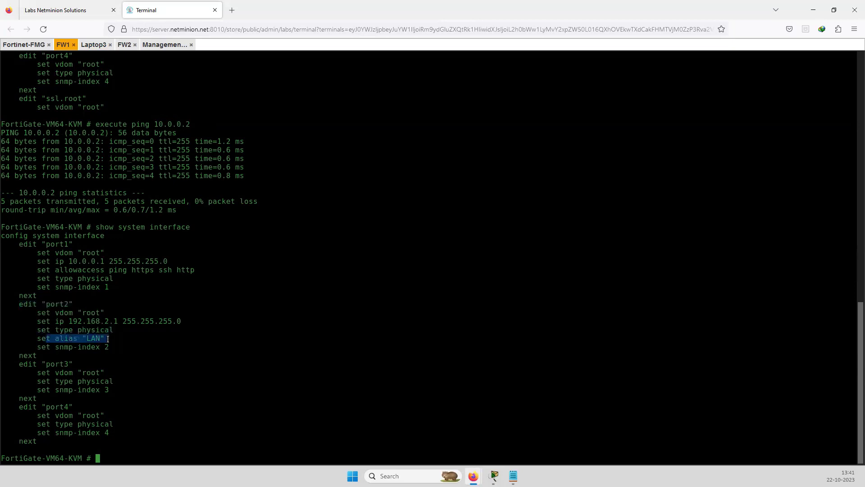
pyautogui.click(68, 329)
pyautogui.moveTo(100, 338); pyautogui.dragTo(51, 339)
pyautogui.click(160, 45)
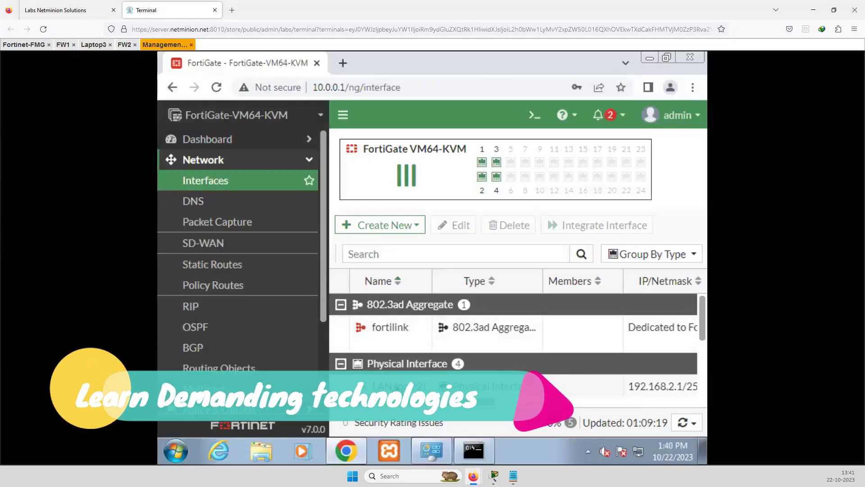
# Enable PING and SSH administrative access on LAN (port2) and save the interface
pyautogui.click(396, 387)
pyautogui.click(455, 225)
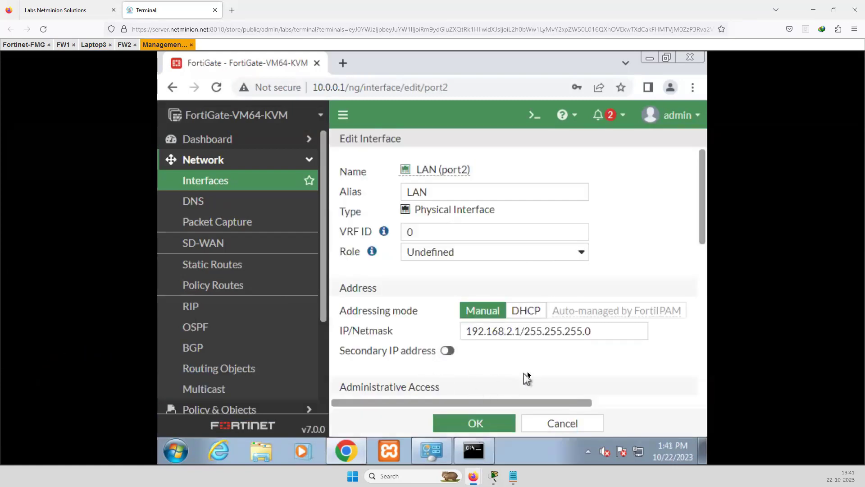
pyautogui.scroll(-2, 527, 374)
pyautogui.scroll(-1, 528, 375)
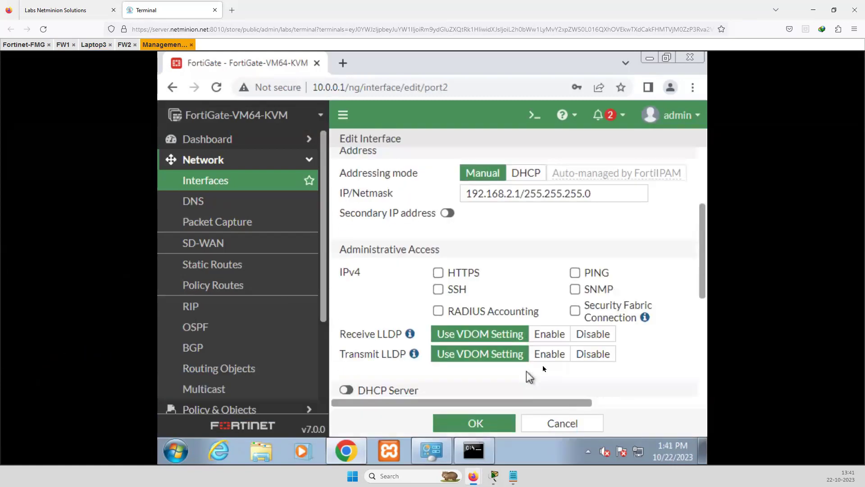
pyautogui.click(574, 273)
pyautogui.click(438, 289)
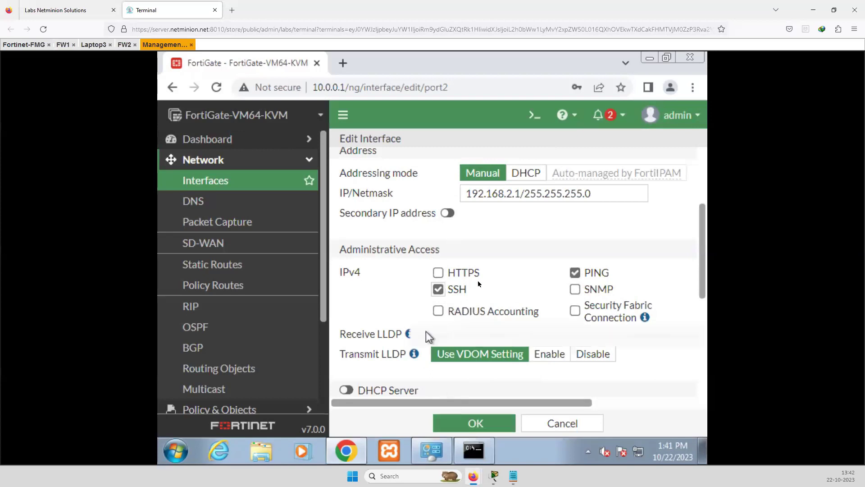
pyautogui.click(477, 425)
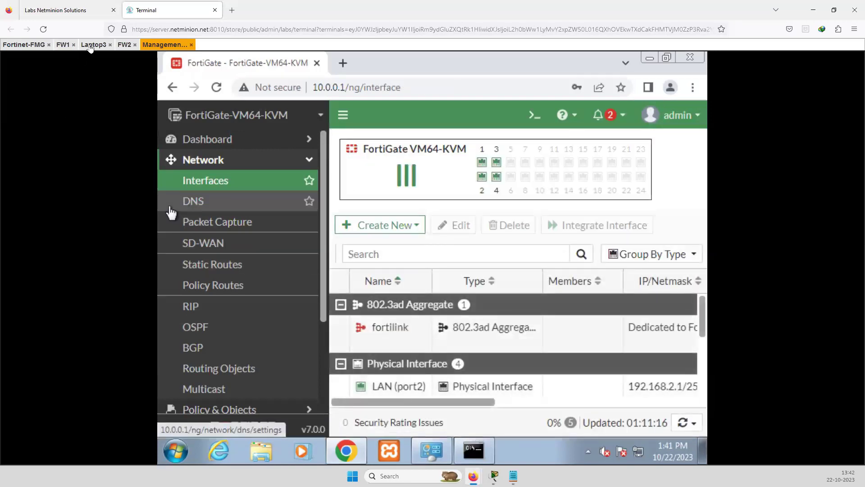
# Rerun Laptop3's ping to 192.168.2.1, which now gets replies
pyautogui.click(92, 44)
pyautogui.click(197, 195)
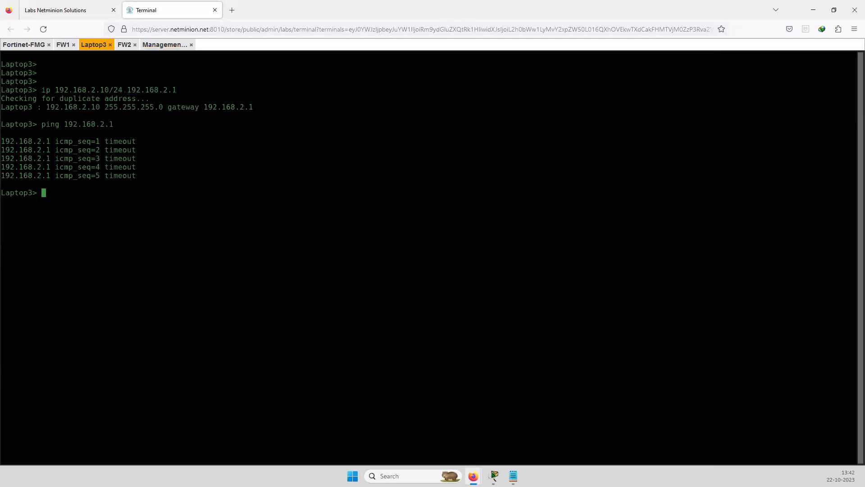
pyautogui.press('Up')
pyautogui.press('Return')
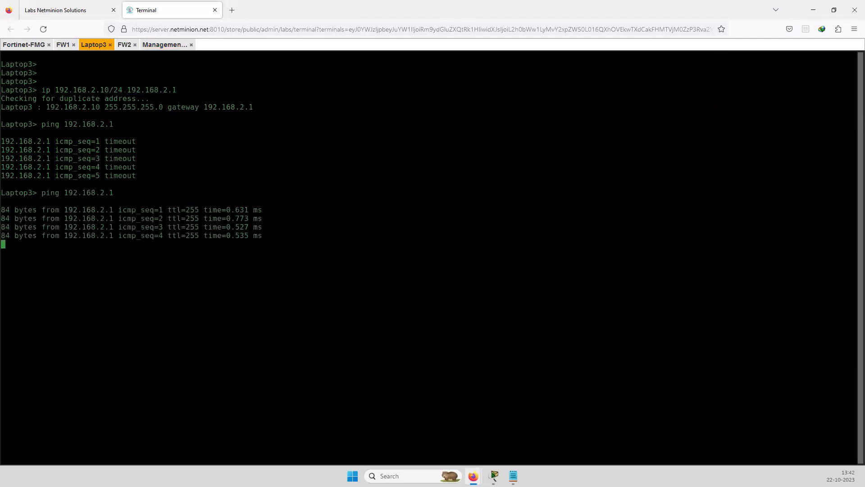
# Check the Management-PC's FortiGate page and glance at the lab topology
pyautogui.click(161, 44)
pyautogui.scroll(-5, 424, 374)
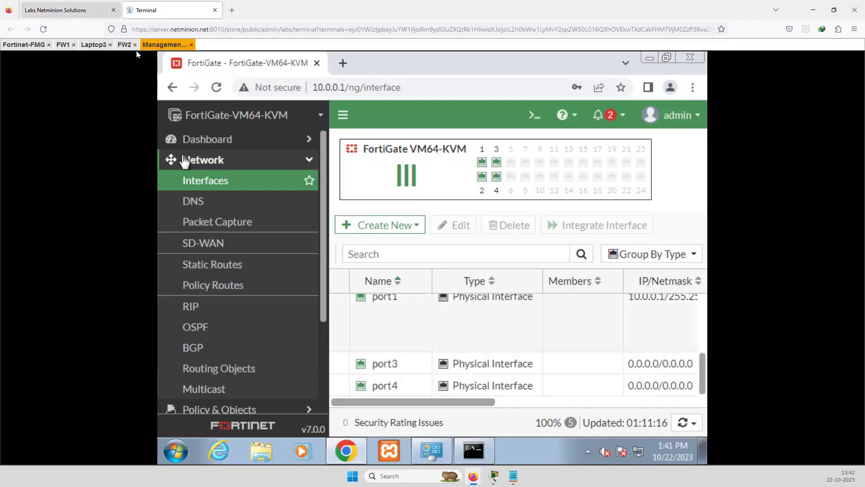
pyautogui.hotkey('ctrl', 'Tab')
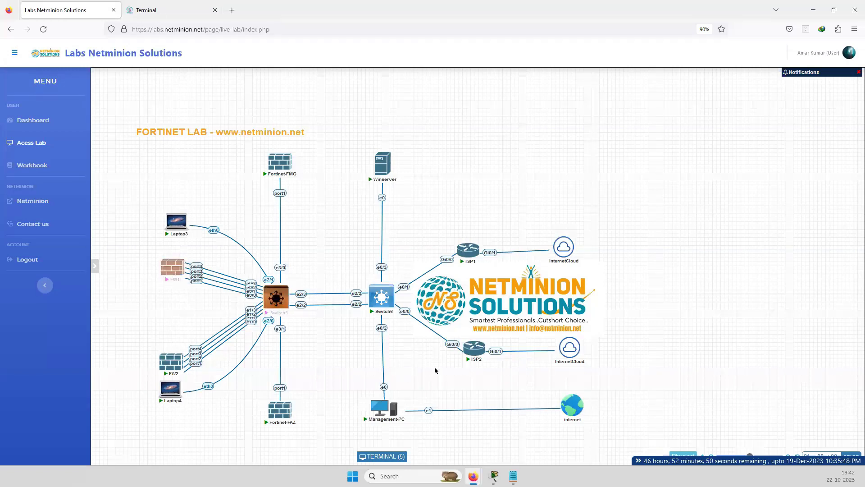
pyautogui.hotkey('ctrl', 'Tab')
# Give port3 the alias WAN and address 100.0.0.1/255.255.255.0, then save it
pyautogui.click(401, 366)
pyautogui.click(453, 225)
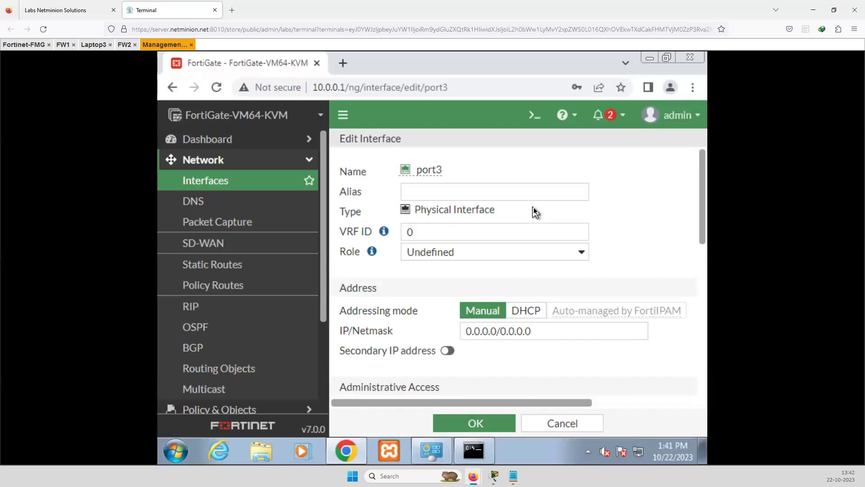
pyautogui.click(420, 192)
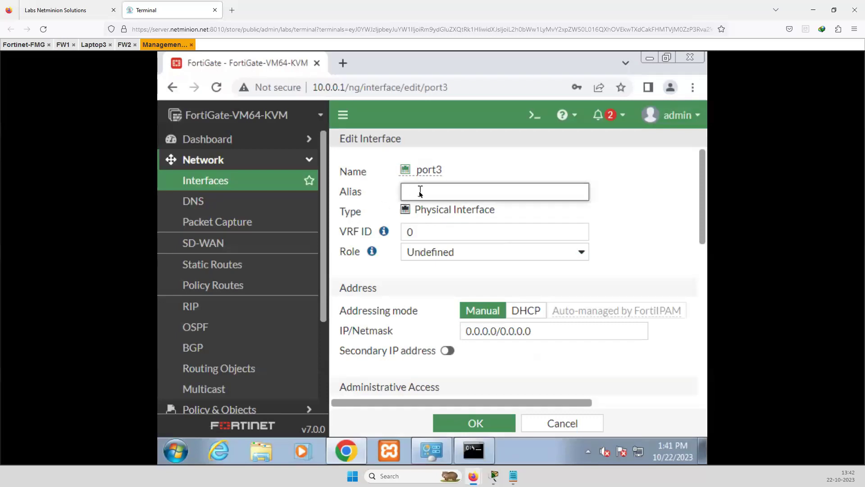
pyautogui.write('WAN')
pyautogui.doubleClick(495, 331)
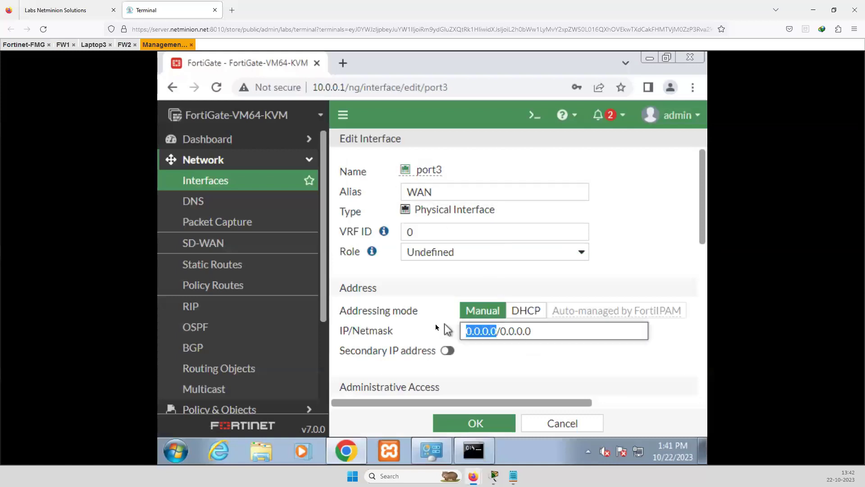
pyautogui.write('100')
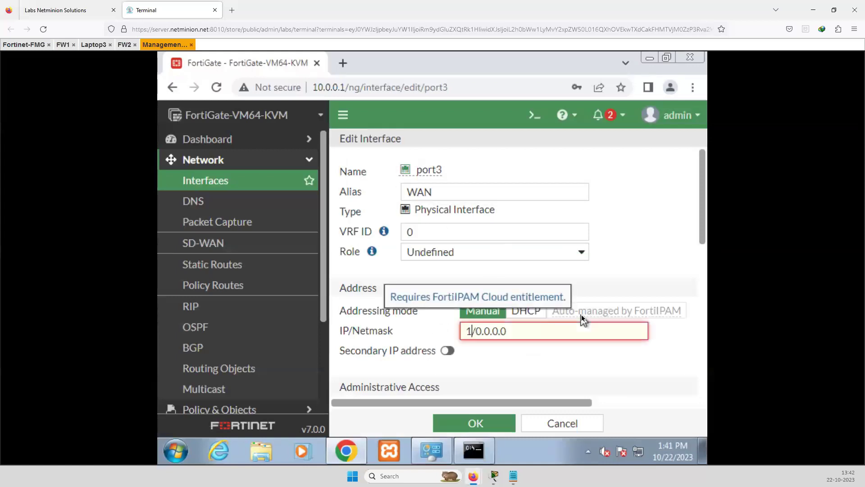
pyautogui.write('.0.0.0')
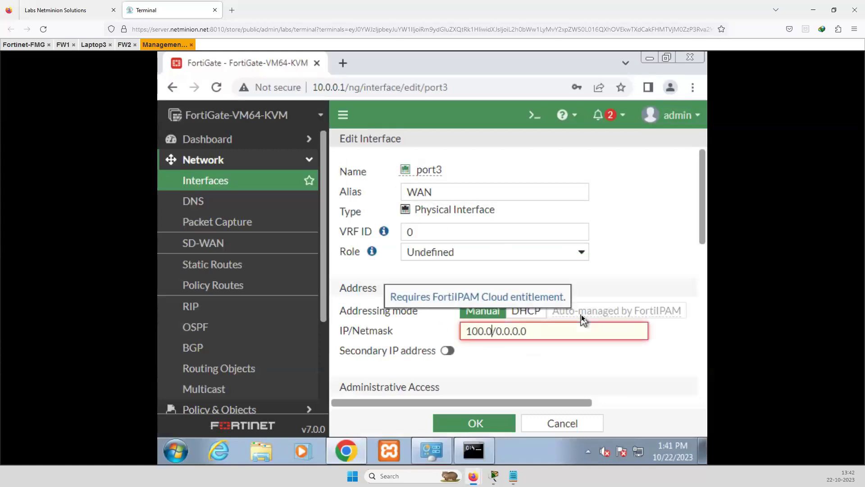
pyautogui.write('1')
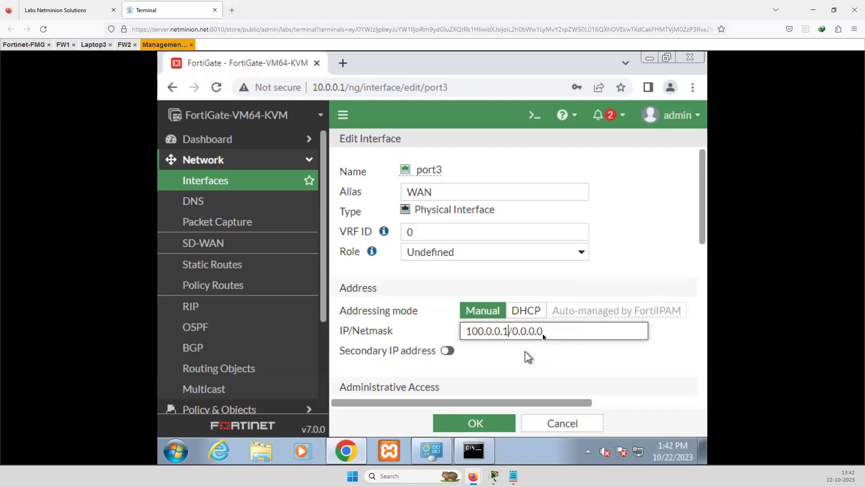
pyautogui.moveTo(529, 333); pyautogui.dragTo(514, 331)
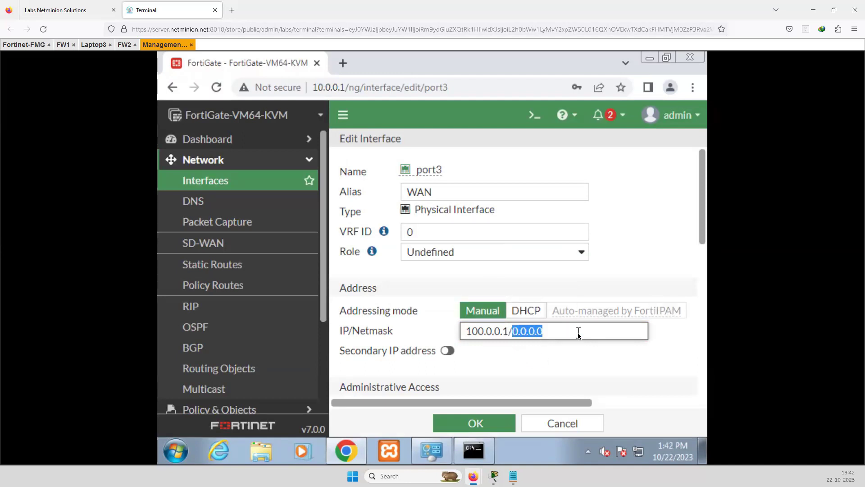
pyautogui.write('255')
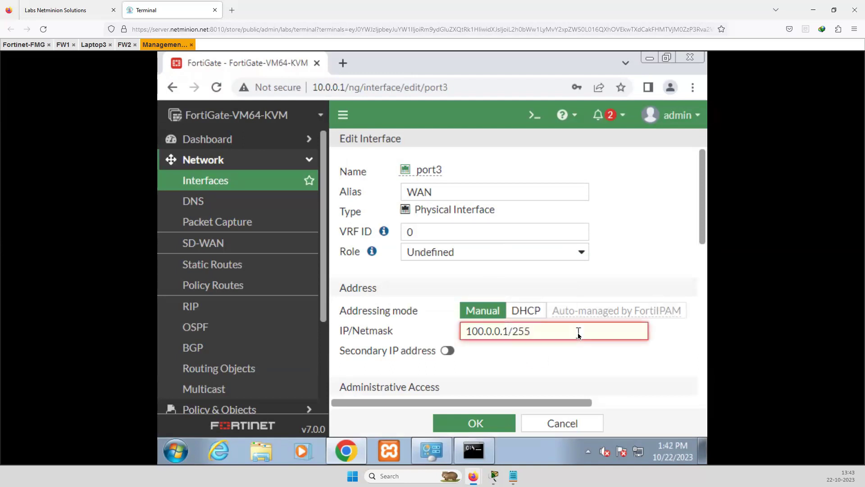
pyautogui.write('.255.255.0')
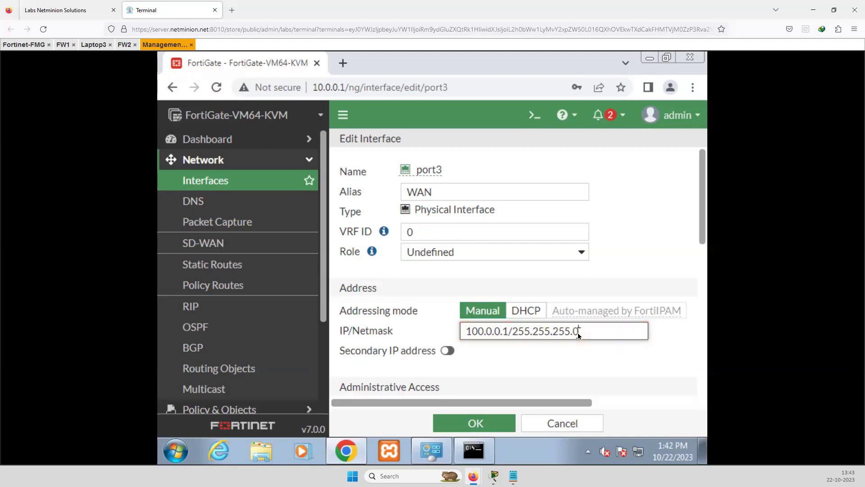
pyautogui.scroll(-3, 556, 363)
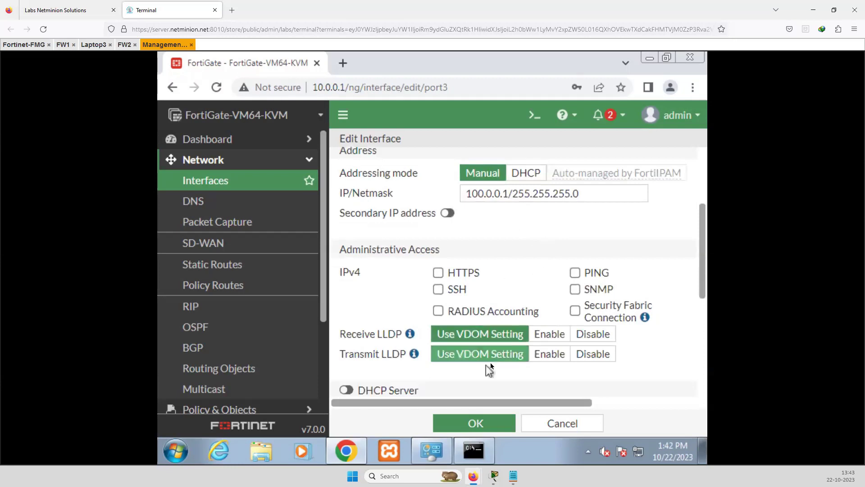
pyautogui.scroll(-5, 488, 366)
pyautogui.click(475, 423)
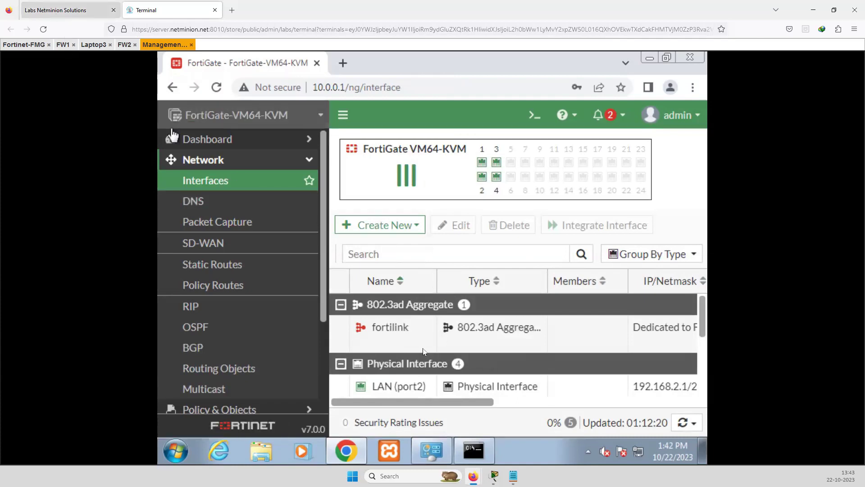
pyautogui.hotkey('ctrl', 'Tab')
pyautogui.hotkey('ctrl', 'Tab')
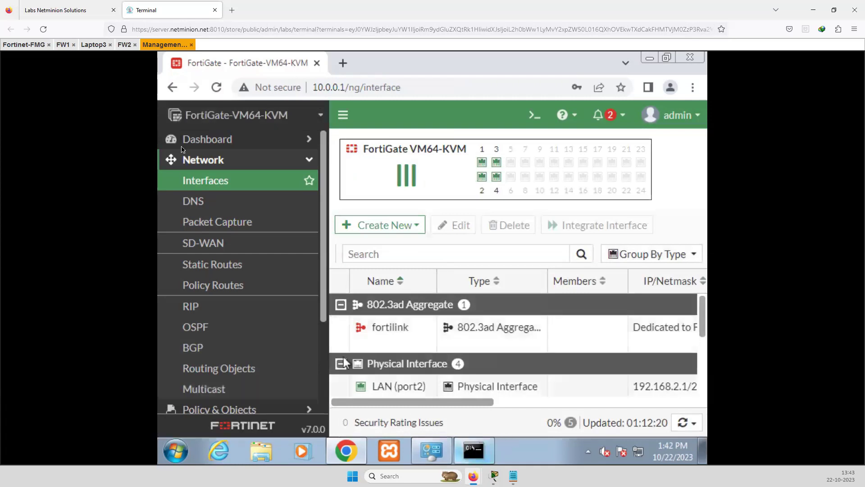
pyautogui.click(63, 45)
pyautogui.click(122, 300)
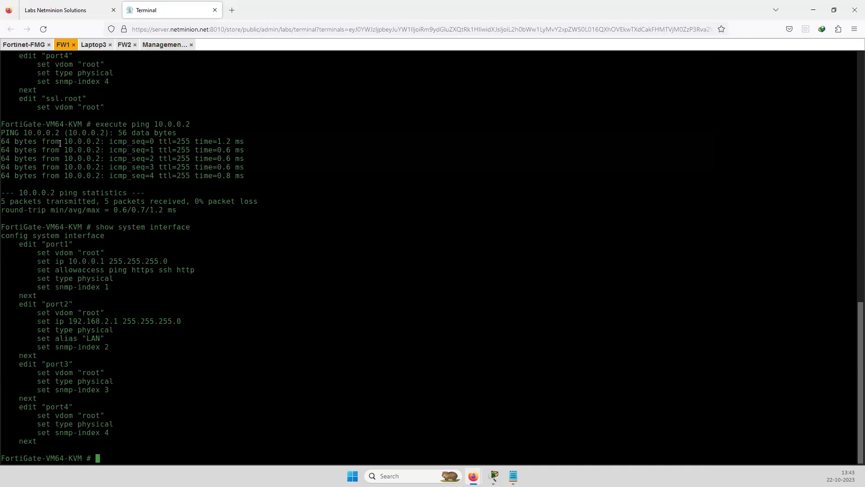
pyautogui.click(63, 10)
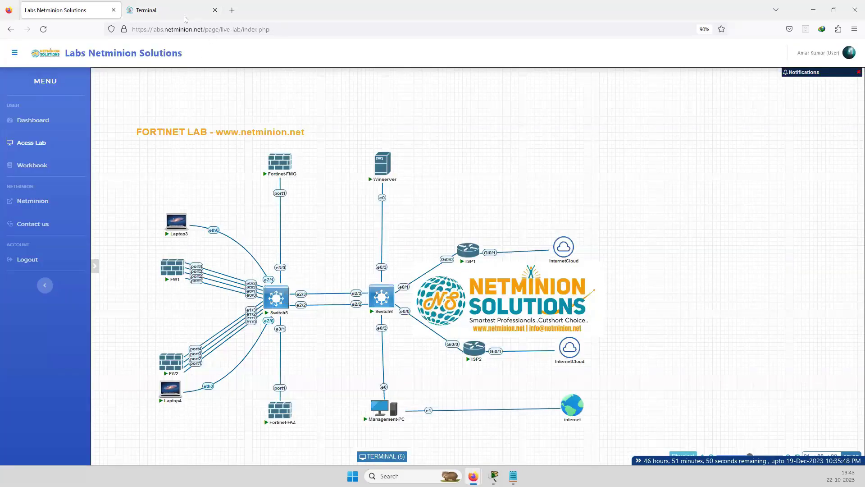
pyautogui.click(157, 10)
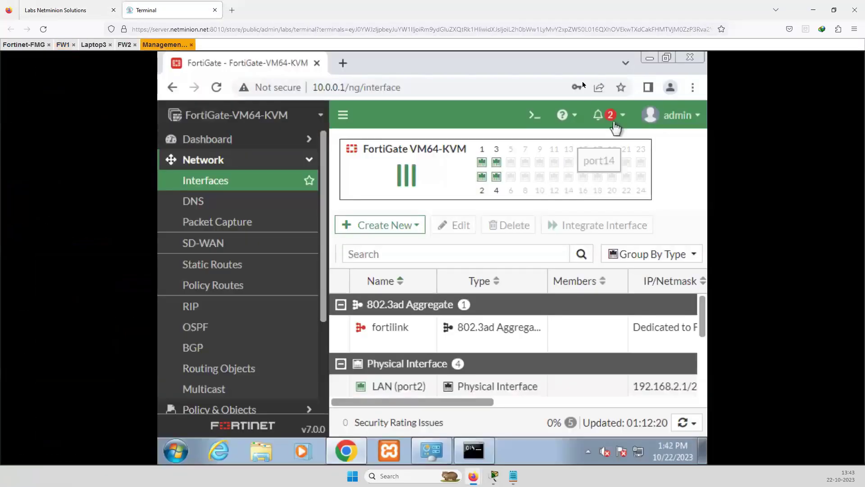
pyautogui.click(531, 120)
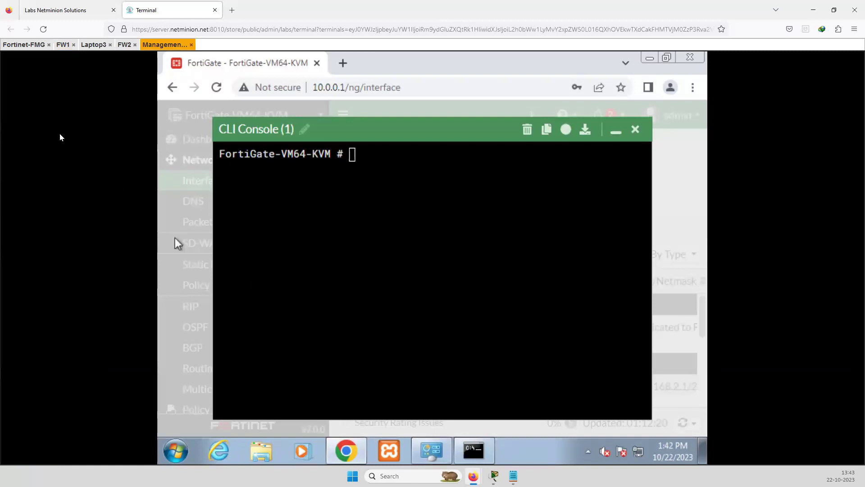
pyautogui.click(642, 134)
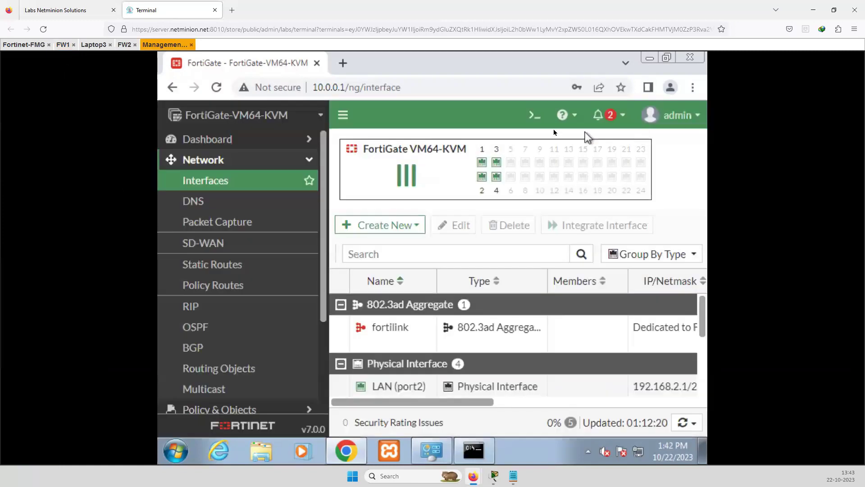
pyautogui.click(534, 116)
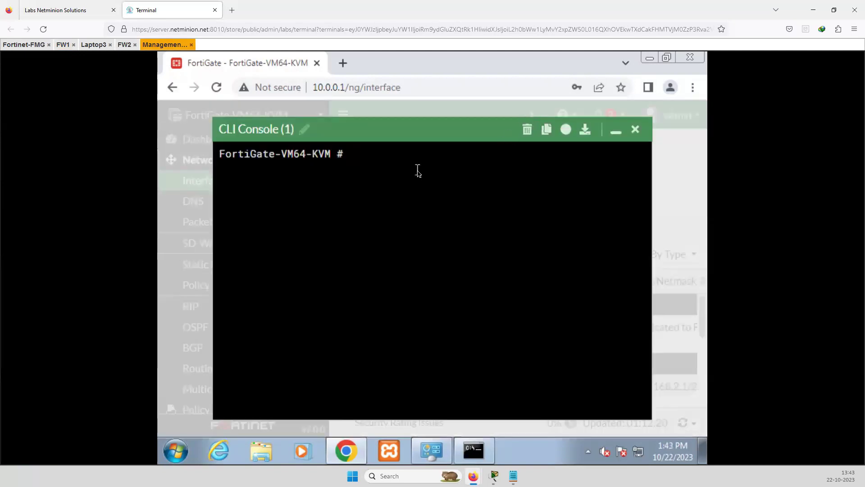
pyautogui.write('show syste')
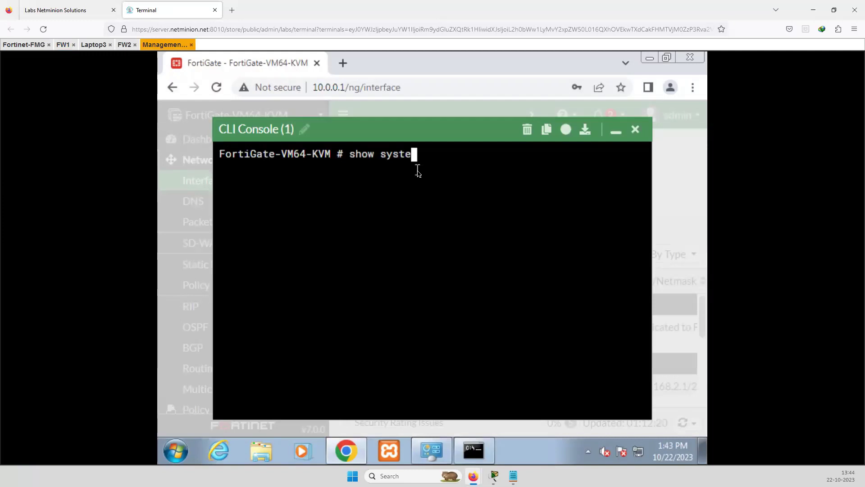
pyautogui.write('m interface')
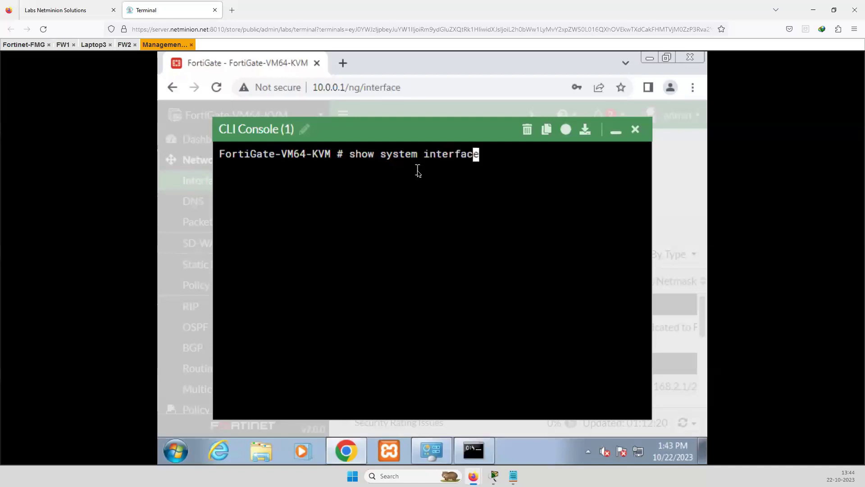
pyautogui.press('Return')
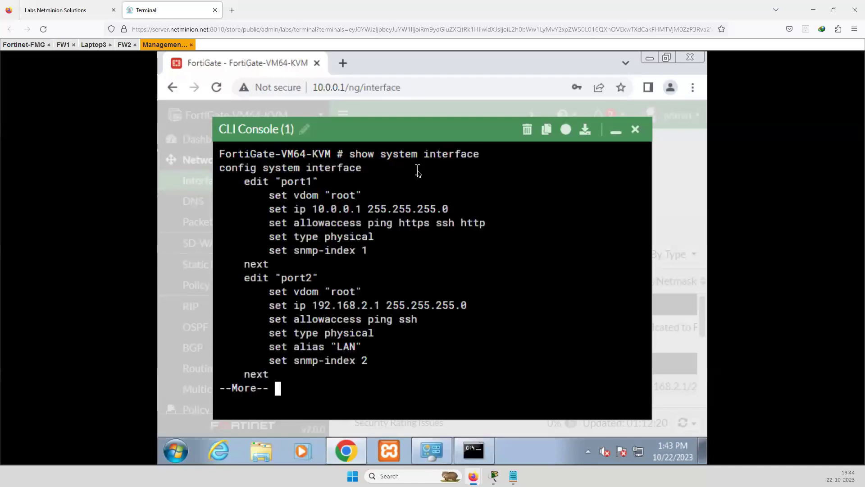
pyautogui.moveTo(293, 223); pyautogui.dragTo(367, 334)
pyautogui.click(635, 130)
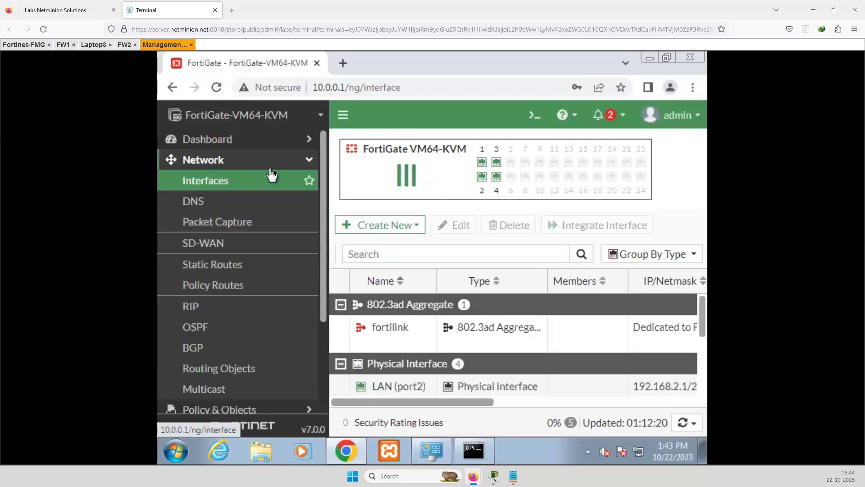
# Open Policy & Objects > Firewall Policy and expand the Implicit group showing Implicit Deny
pyautogui.click(309, 164)
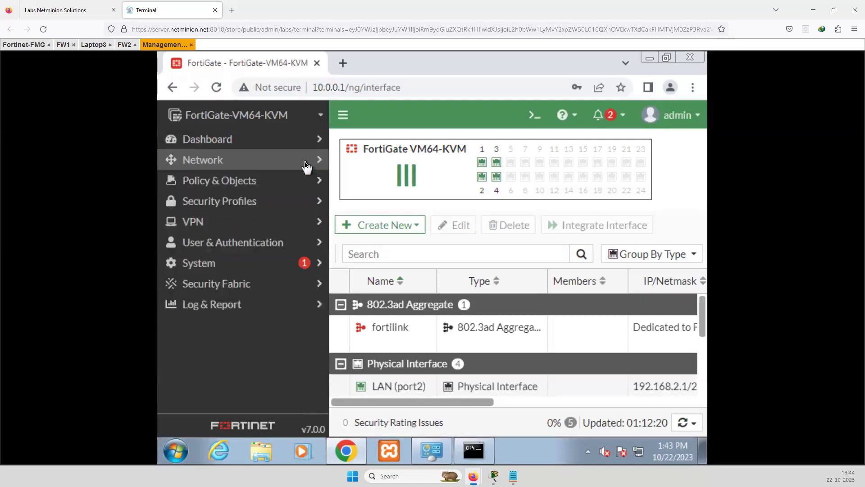
pyautogui.click(224, 185)
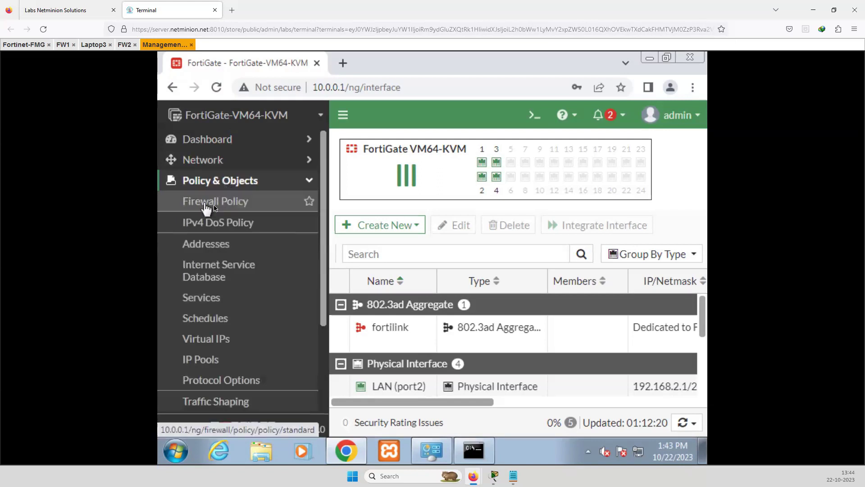
pyautogui.click(230, 209)
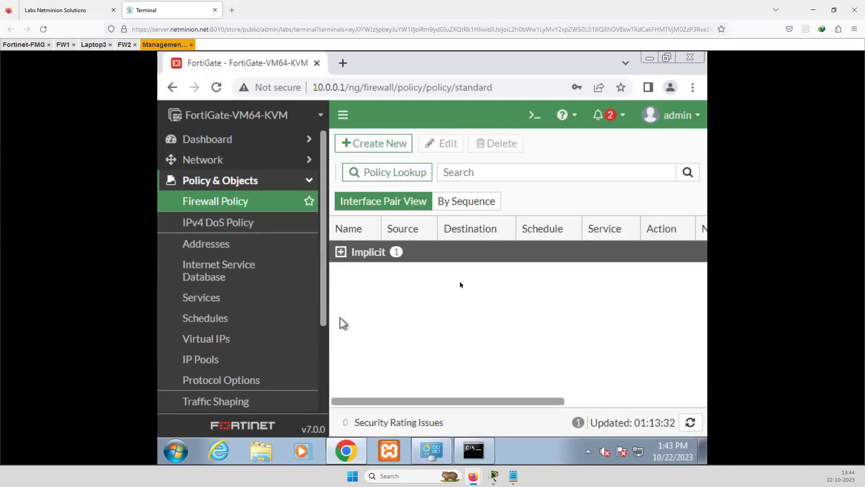
pyautogui.moveTo(362, 401); pyautogui.dragTo(314, 399)
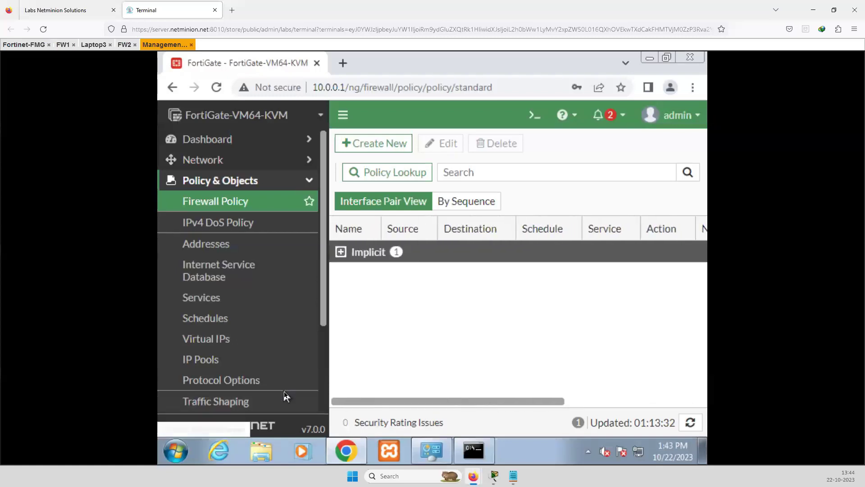
pyautogui.click(341, 253)
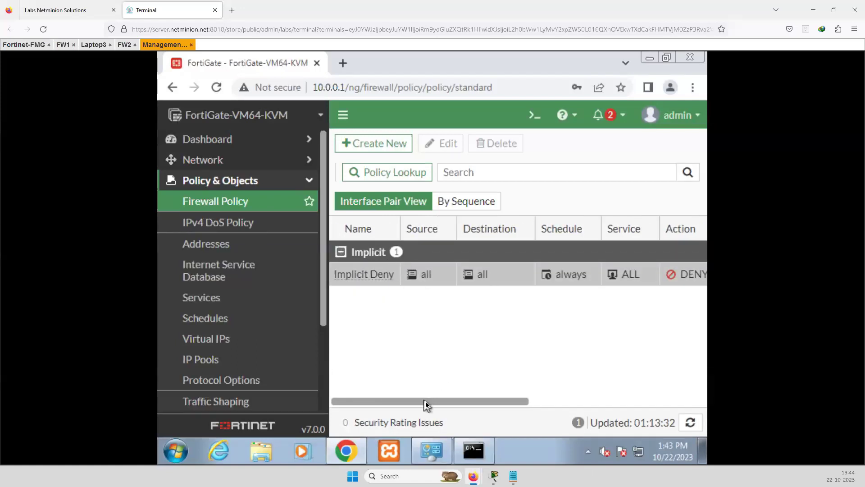
pyautogui.moveTo(425, 403)
pyautogui.mouseDown()
pyautogui.moveTo(506, 403)
pyautogui.moveTo(417, 403)
pyautogui.mouseUp()
# Start a new firewall policy named allow_Internet_access
pyautogui.click(364, 147)
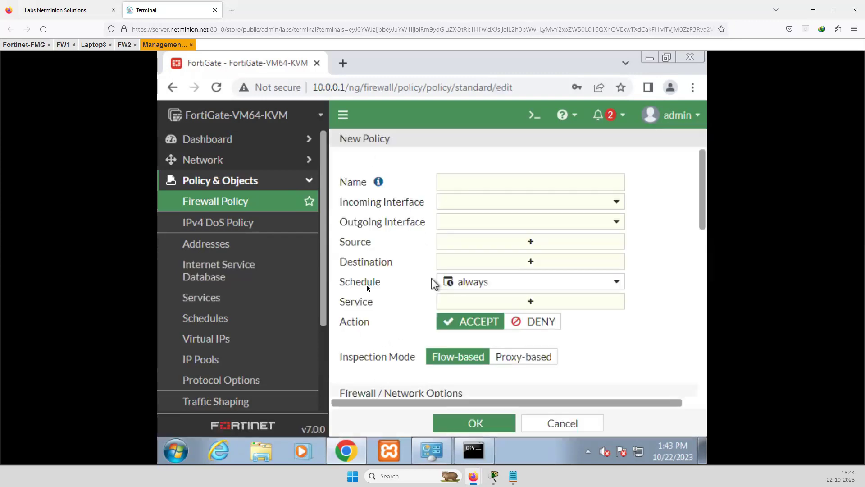
pyautogui.click(455, 181)
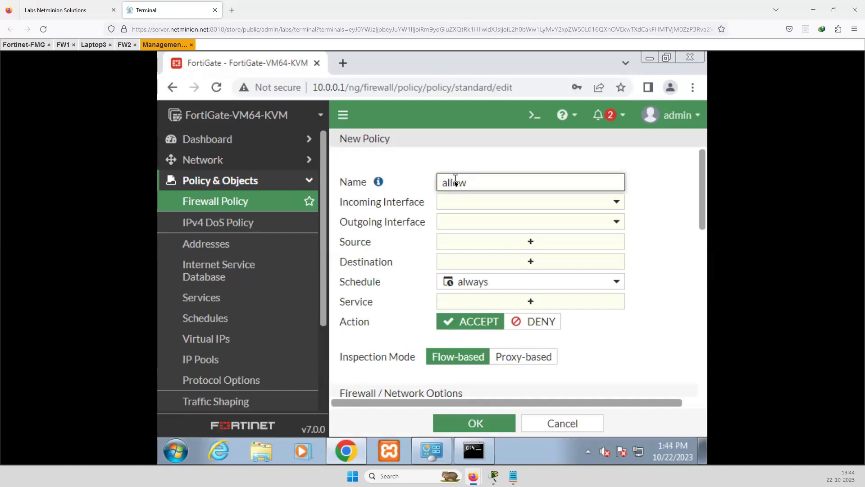
pyautogui.write('allow_trac')
pyautogui.press('BackSpace')
pyautogui.write('ffice for')
pyautogui.press('BackSpace')
pyautogui.press('BackSpace')
pyautogui.press('BackSpace')
pyautogui.press('BackSpace')
pyautogui.press('BackSpace')
pyautogui.press('BackSpace')
pyautogui.press('BackSpace')
pyautogui.press('BackSpace')
pyautogui.press('BackSpace')
pyautogui.write('Internet_access')
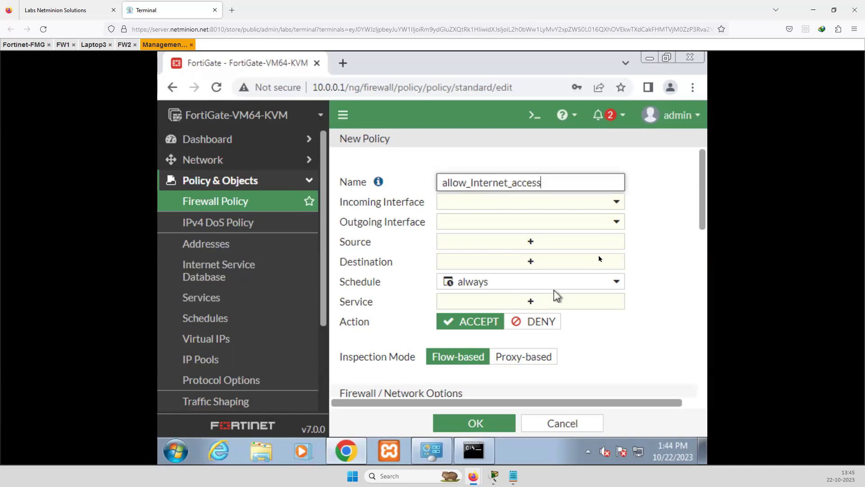
pyautogui.click(650, 211)
# Set the policy's incoming interface to LAN (port2) and outgoing to WAN (port3)
pyautogui.click(617, 208)
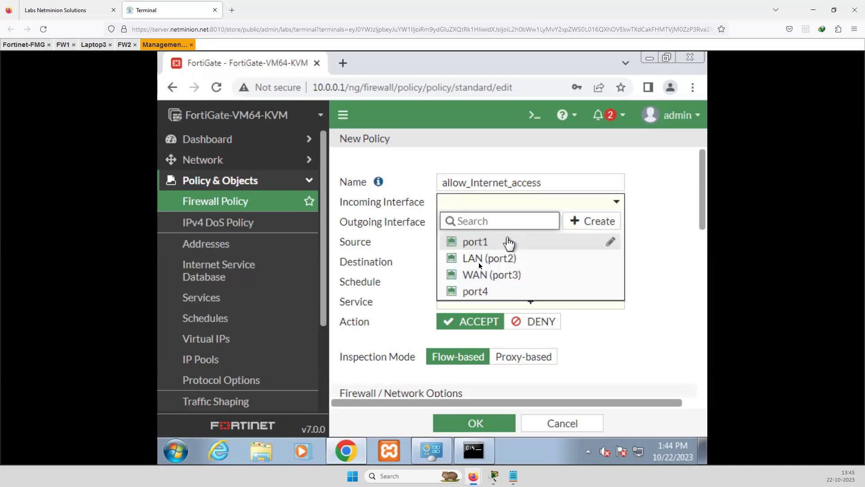
pyautogui.click(503, 263)
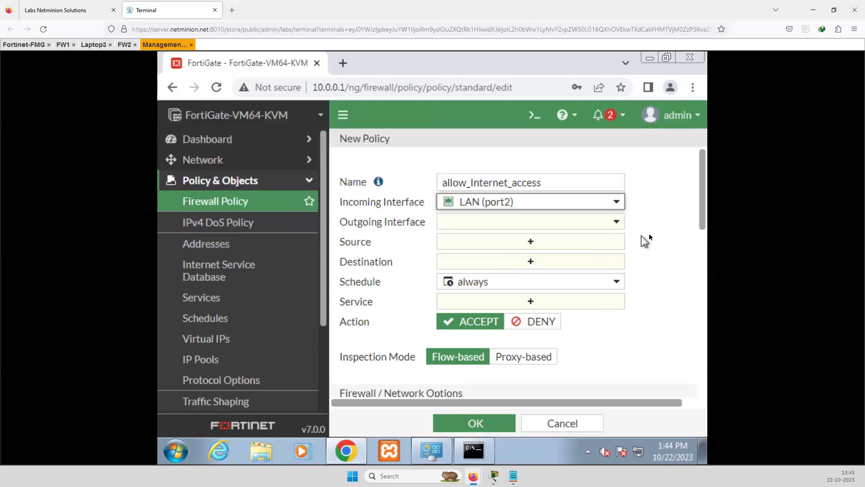
pyautogui.click(593, 222)
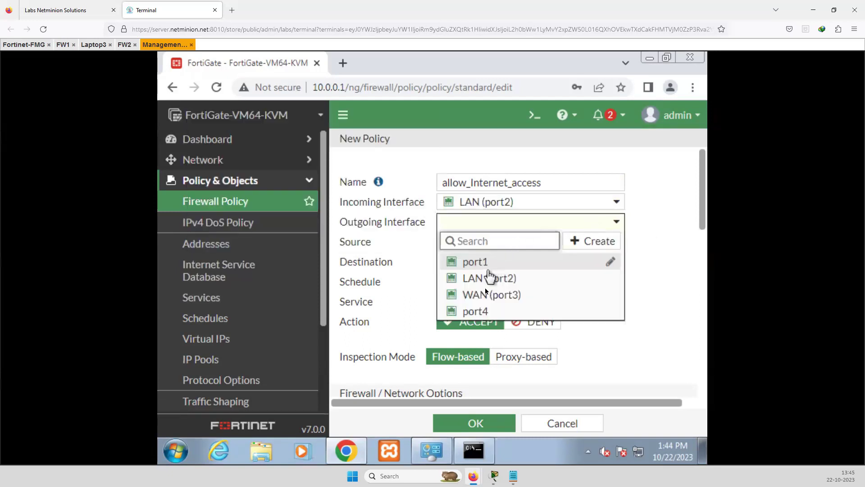
pyautogui.click(494, 295)
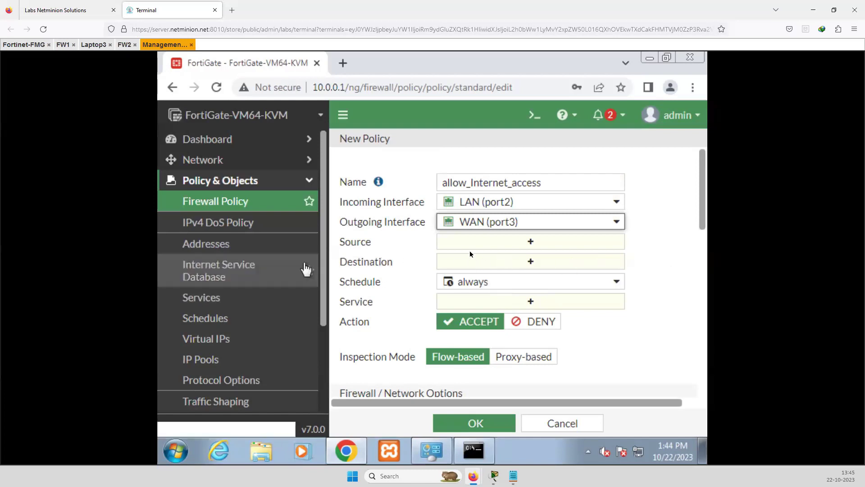
pyautogui.click(538, 244)
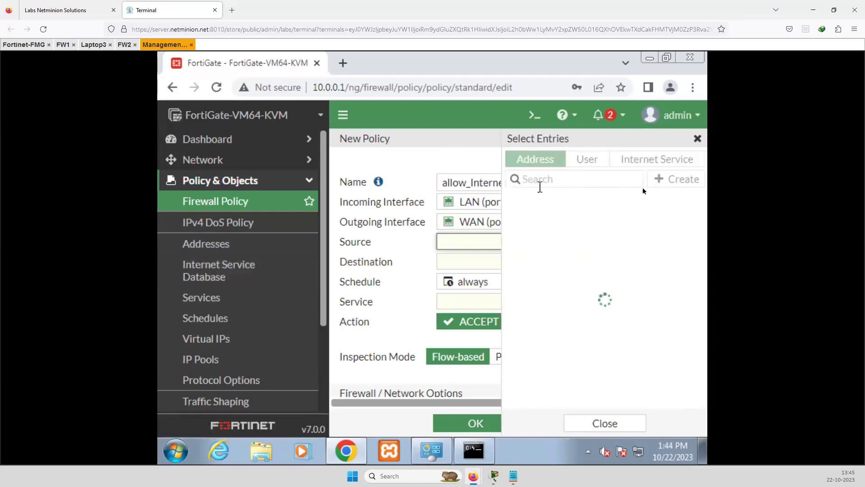
# Set the policy's source and destination addresses to all
pyautogui.click(532, 220)
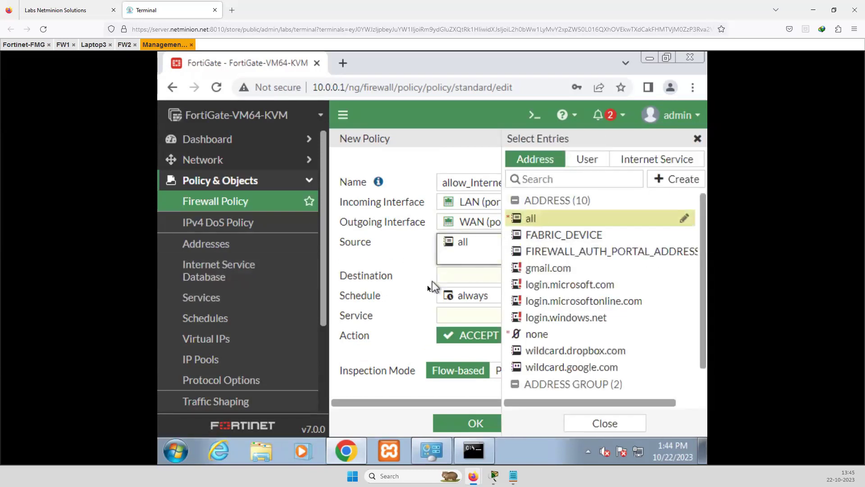
pyautogui.click(411, 266)
pyautogui.click(533, 276)
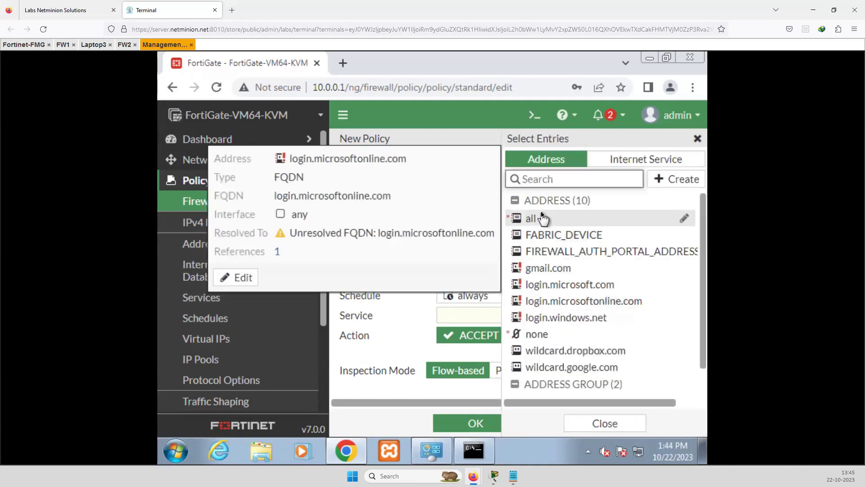
pyautogui.click(536, 218)
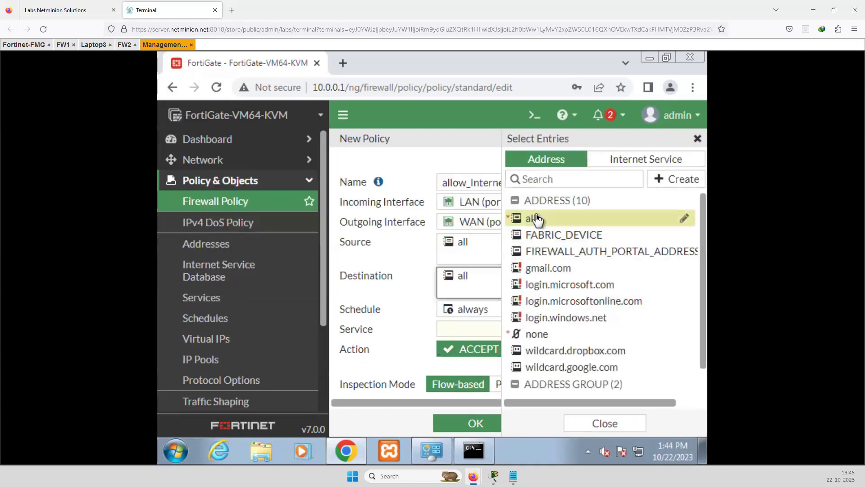
pyautogui.click(404, 250)
# Set the service to ALL and review ACCEPT with NAT using the outgoing interface address
pyautogui.click(525, 331)
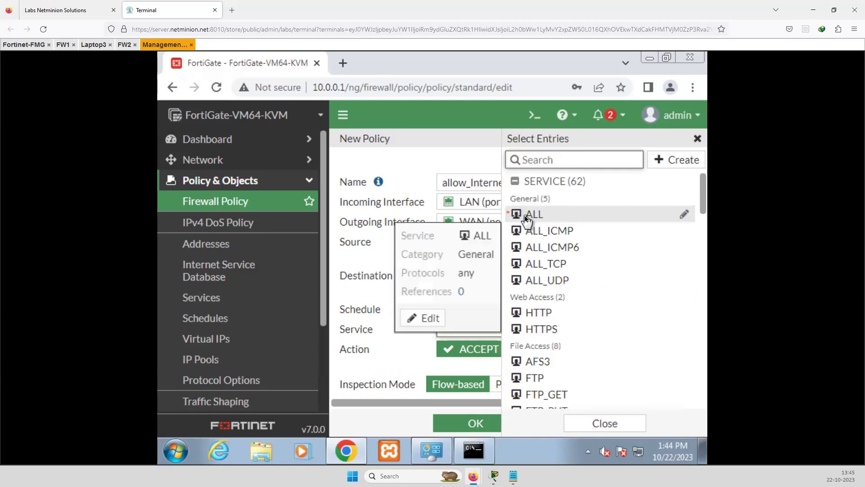
pyautogui.click(525, 220)
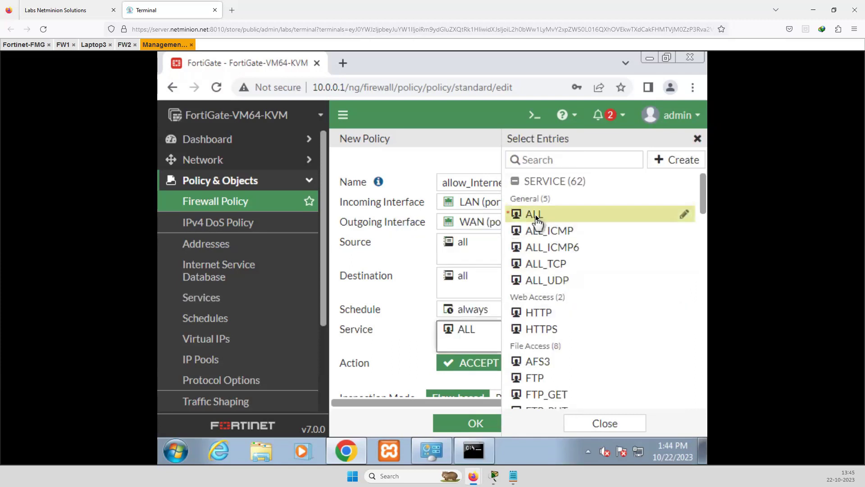
pyautogui.click(394, 350)
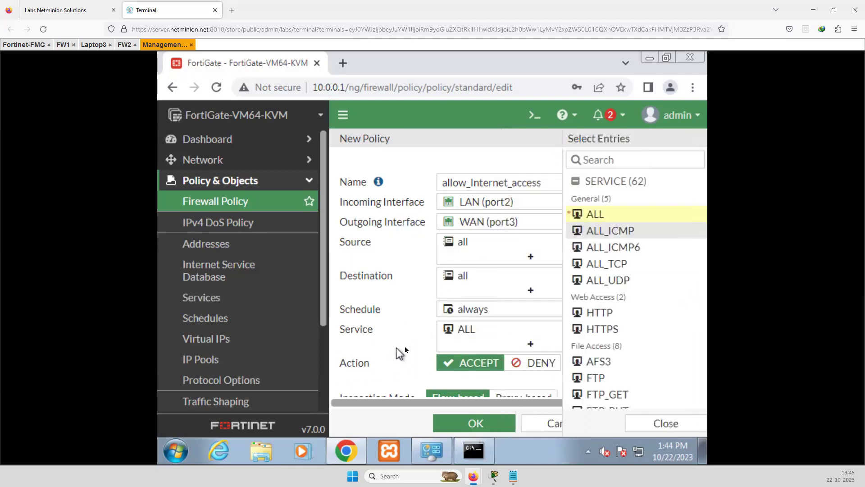
pyautogui.scroll(-2, 474, 361)
pyautogui.scroll(-1, 474, 367)
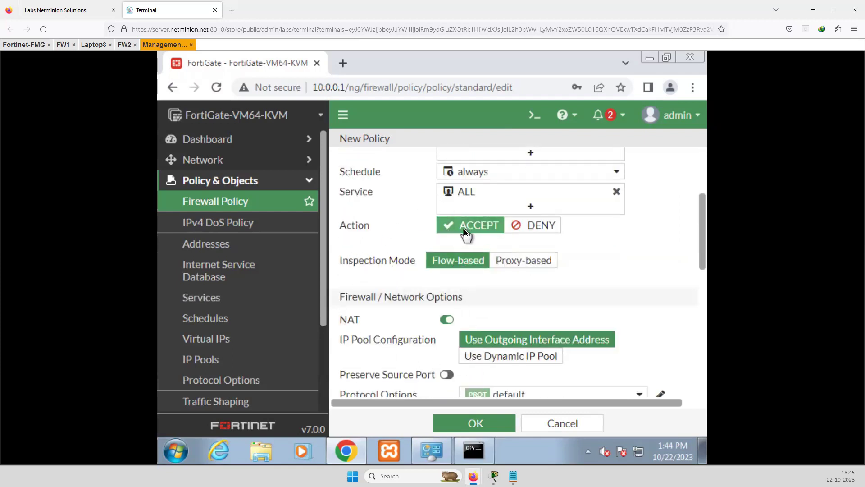
pyautogui.scroll(-3, 406, 342)
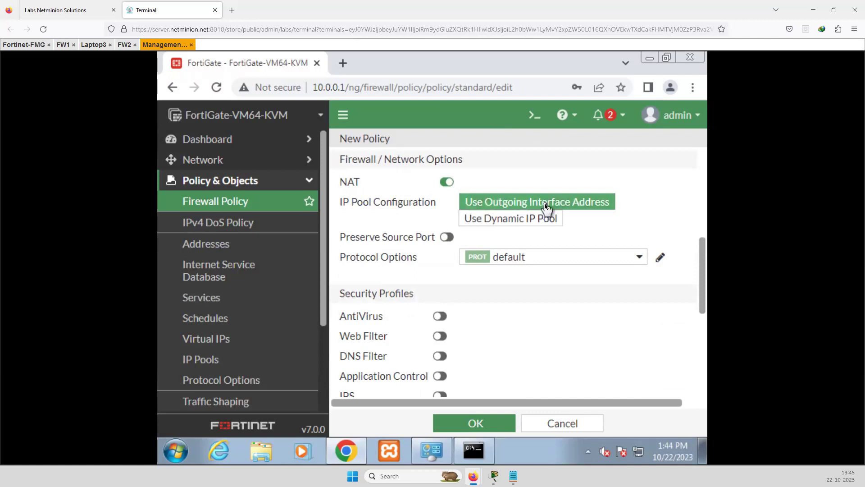
pyautogui.scroll(-5, 523, 347)
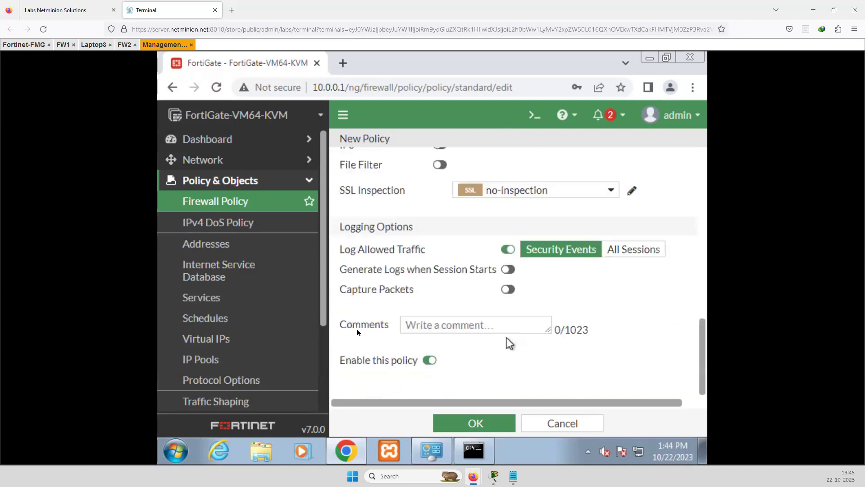
# Save allow_Internet_access and confirm it is listed from LAN (port2) to WAN (port3) with NAT
pyautogui.click(473, 424)
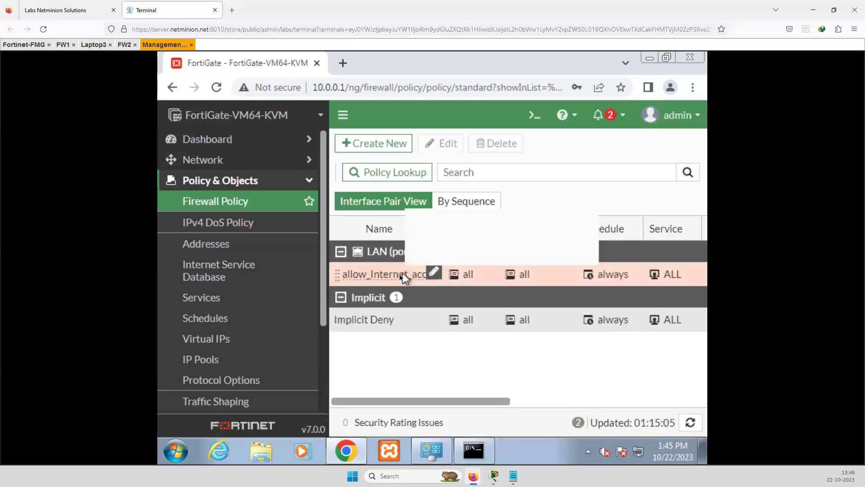
pyautogui.moveTo(416, 400); pyautogui.dragTo(311, 392)
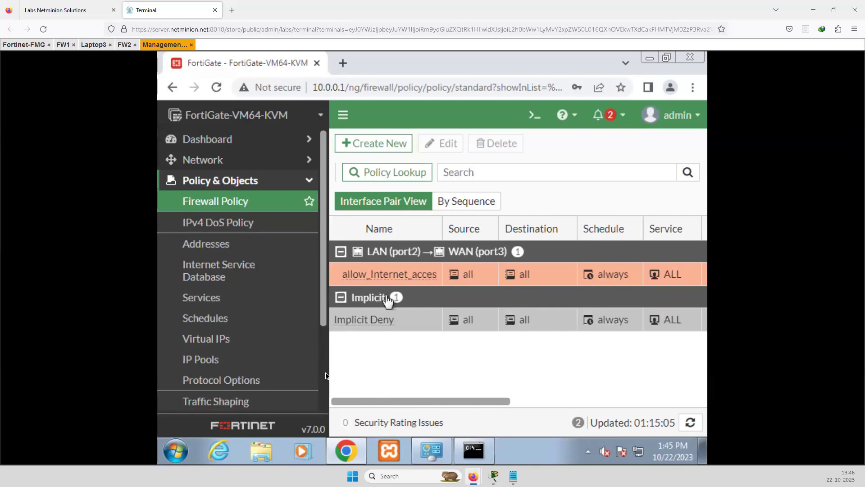
pyautogui.moveTo(342, 460)
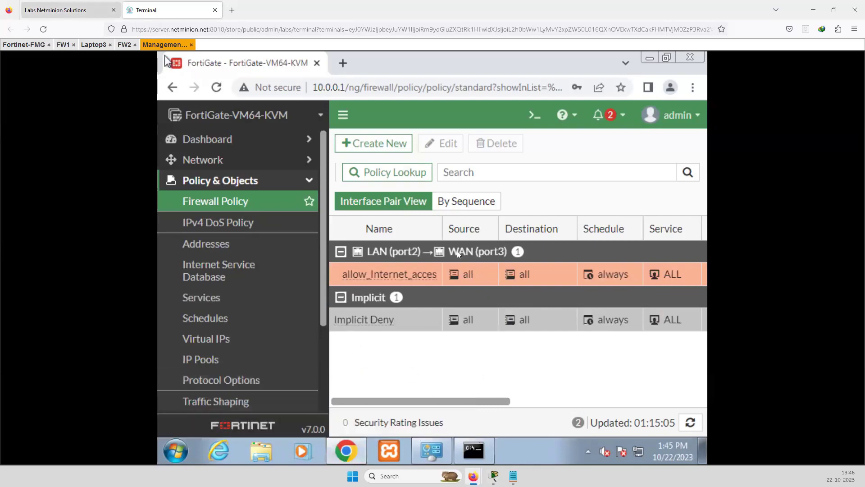
pyautogui.hotkey('ctrl', 'Tab')
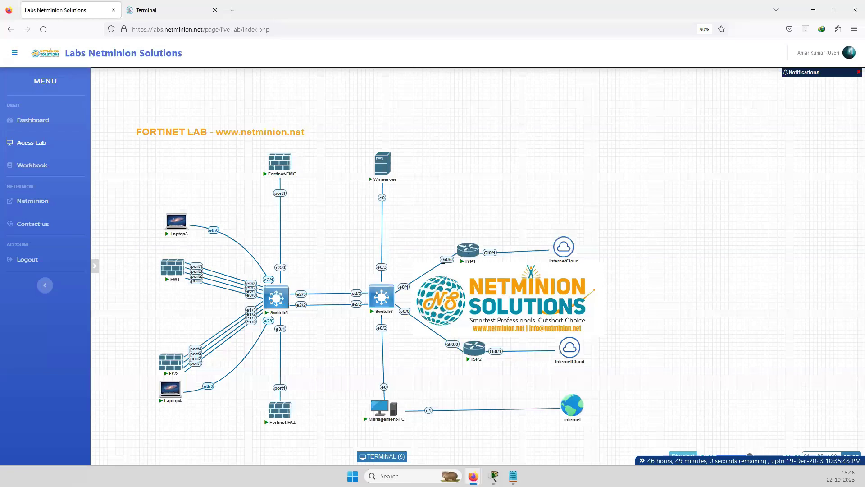
# Open the ISP1 router console and enter interface g0/0 configuration
pyautogui.moveTo(467, 253)
pyautogui.click(143, 11)
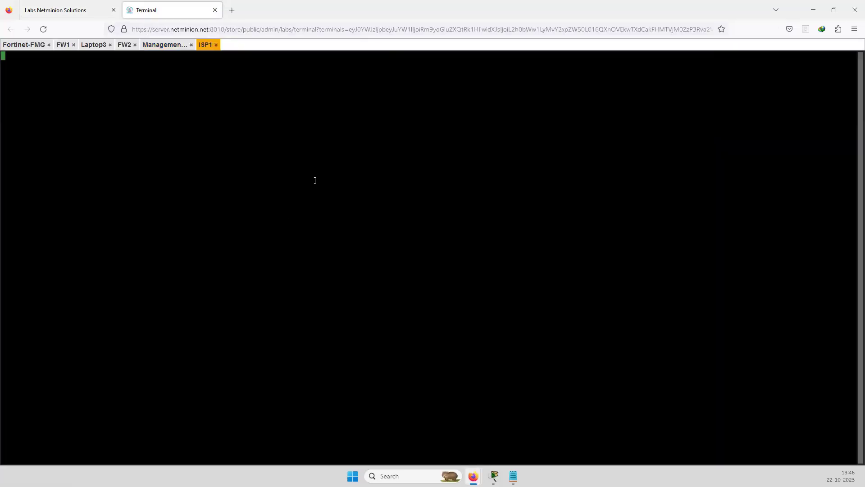
pyautogui.press('Return')
pyautogui.press('Return')
pyautogui.press('Return')
pyautogui.press('Return')
pyautogui.press('Return')
pyautogui.press('Return')
pyautogui.press('Return')
pyautogui.press('Return')
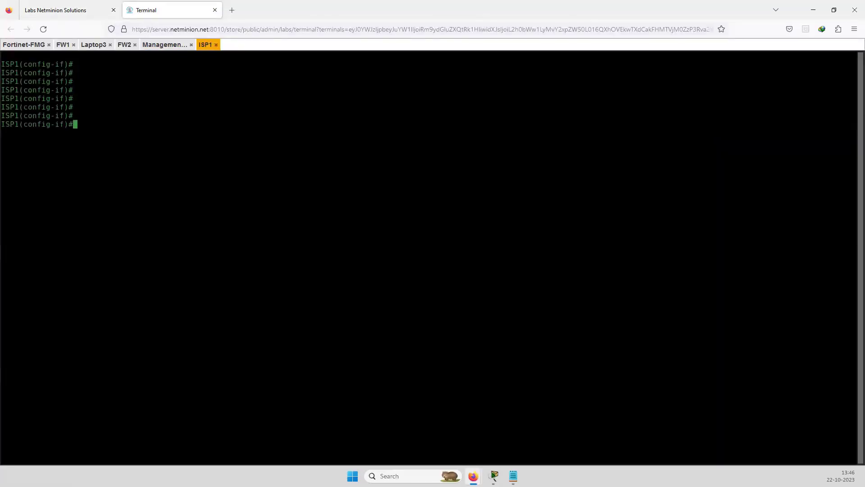
pyautogui.press('Return')
pyautogui.write('int g0/0')
pyautogui.press('Return')
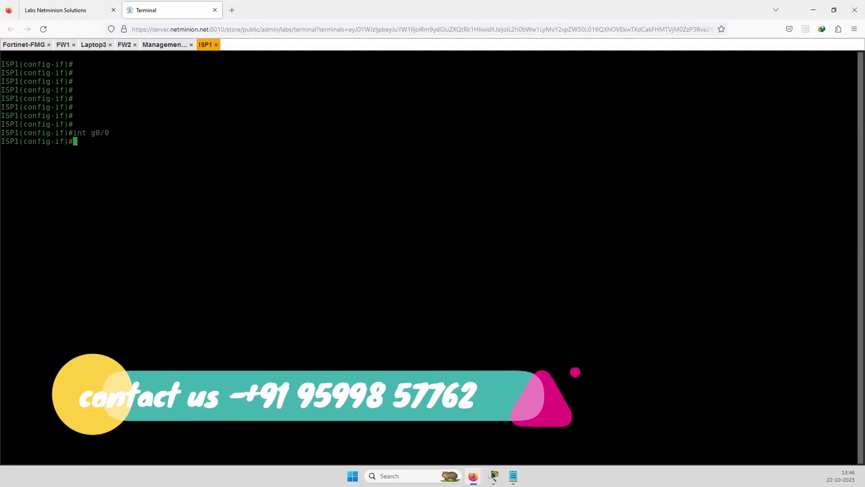
# Assign 100.0.0.254 255.255.255.0 to g0/0, bring it up with no shut, and exit
pyautogui.write('ip add ')
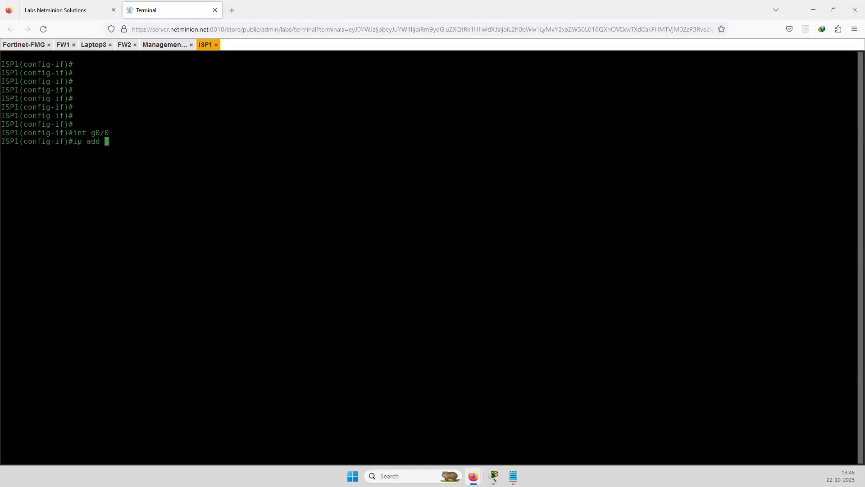
pyautogui.write('100')
pyautogui.press('BackSpace')
pyautogui.press('BackSpace')
pyautogui.write('255.255.255.0')
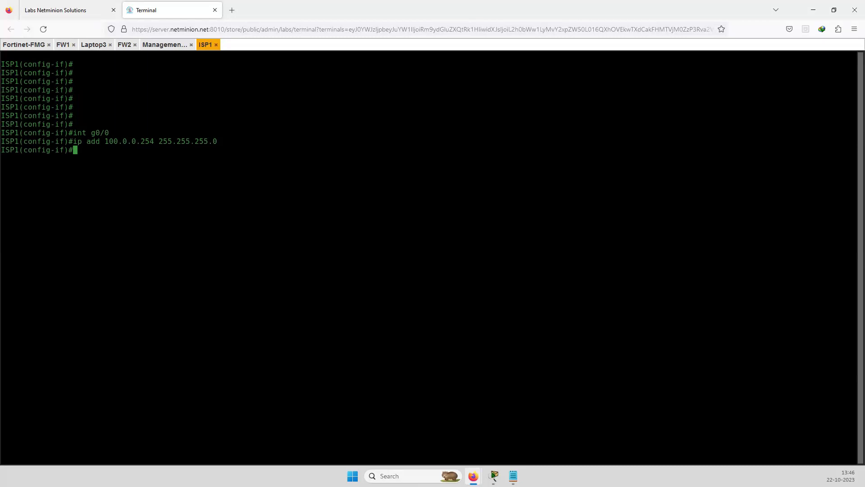
pyautogui.write('no shut')
pyautogui.press('Return')
pyautogui.write('exit')
pyautogui.press('Return')
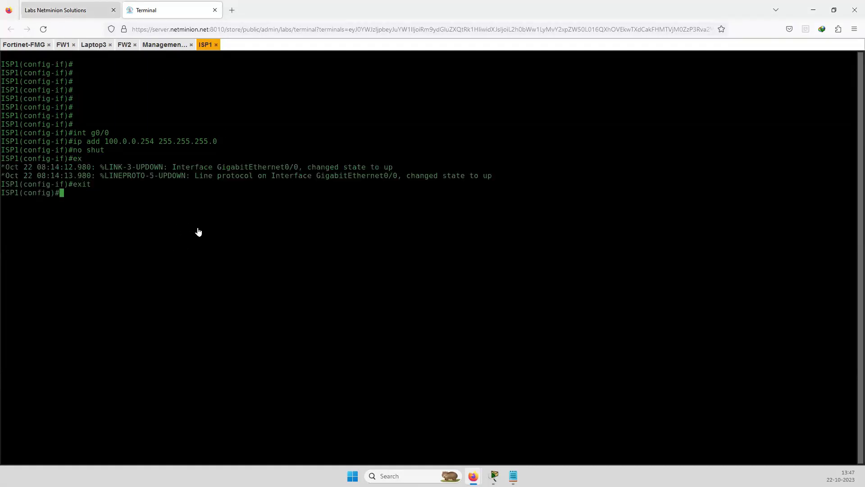
pyautogui.hotkey('ctrl', 'Tab')
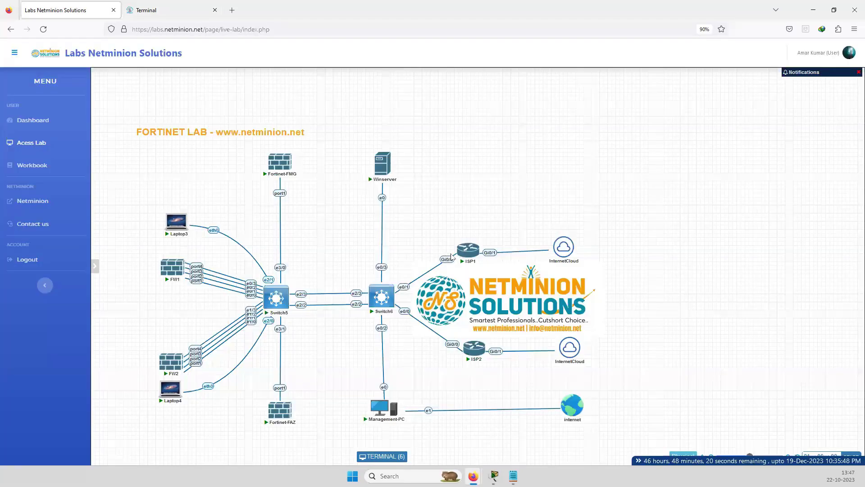
# Check the ISP1 console briefly, then go back to the lab topology page
pyautogui.moveTo(176, 225)
pyautogui.moveTo(176, 278)
pyautogui.click(153, 13)
pyautogui.moveTo(150, 201); pyautogui.dragTo(155, 211)
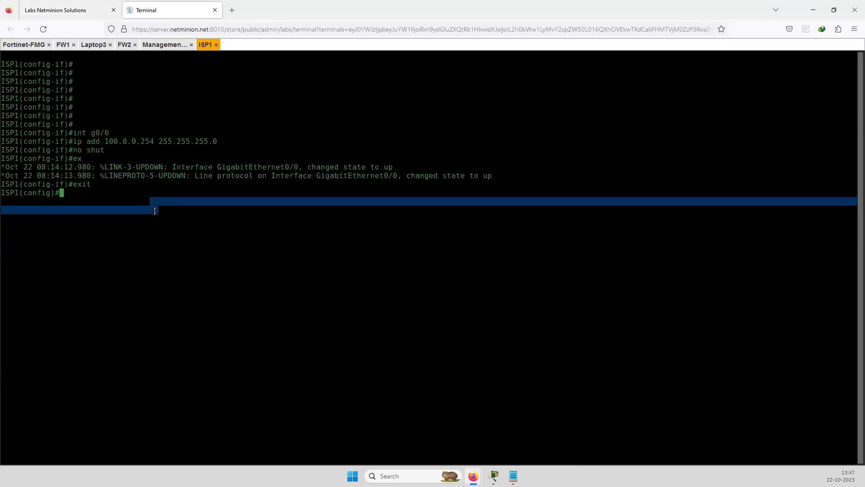
pyautogui.click(68, 10)
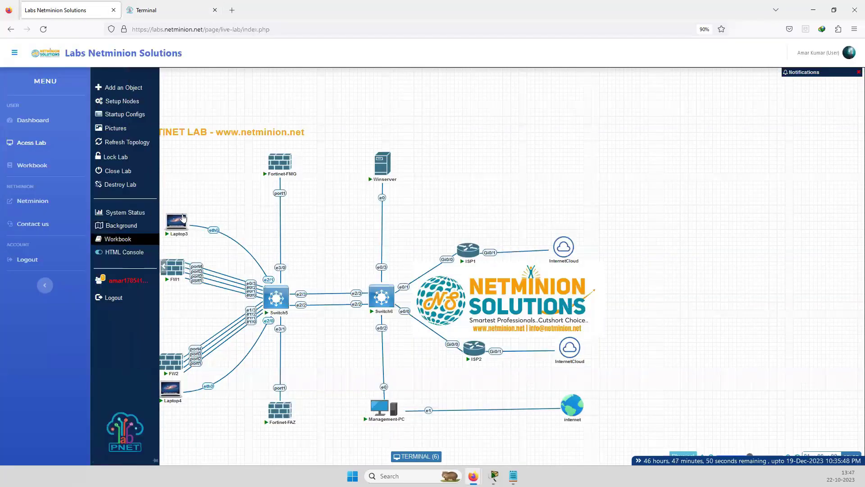
# Start a continuous ping from Laptop3 to 100.0.0.254 with 'ping 100.0.0.254 -t'
pyautogui.click(176, 226)
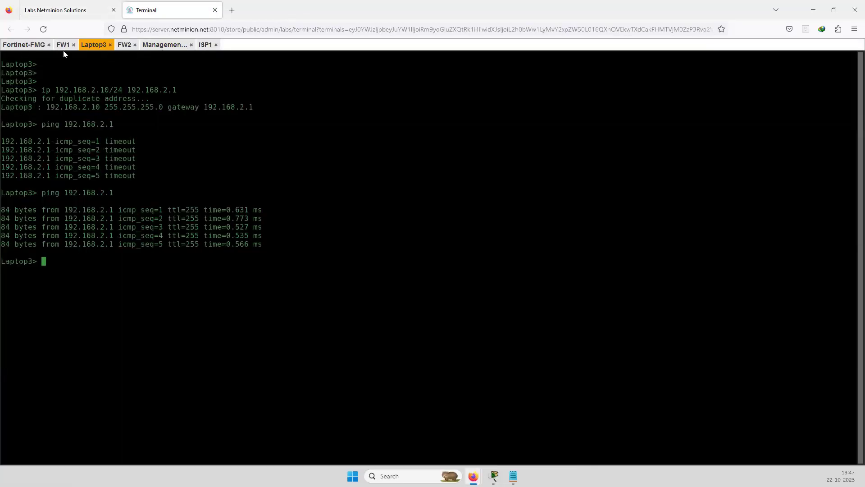
pyautogui.moveTo(61, 269); pyautogui.dragTo(67, 269)
pyautogui.write('ping 100.0.0.254 -t')
pyautogui.press('Return')
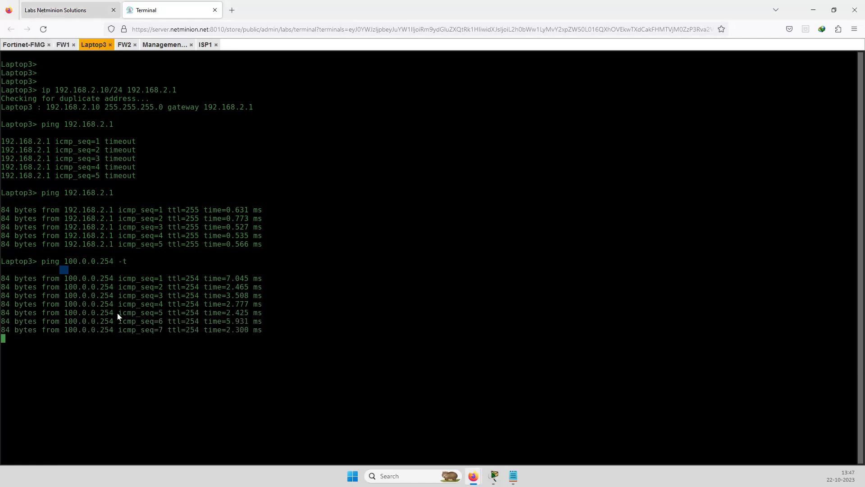
pyautogui.click(59, 10)
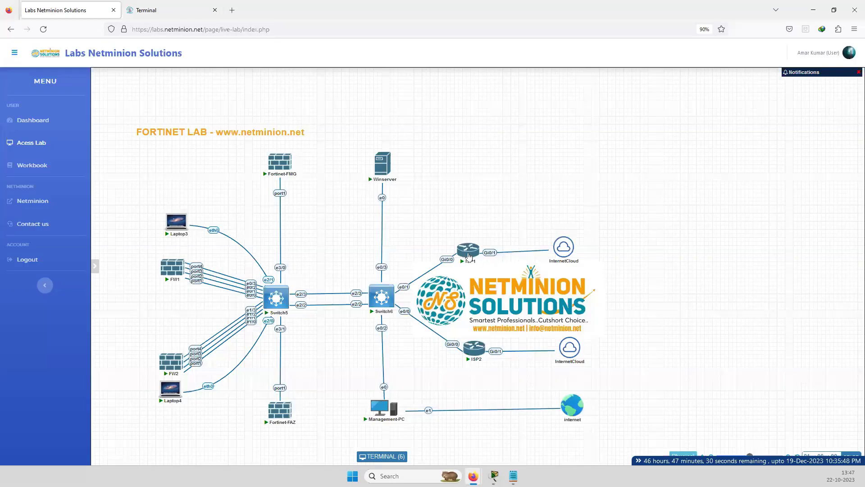
# Leave configuration mode on the ISP1 router with 'end'
pyautogui.click(469, 256)
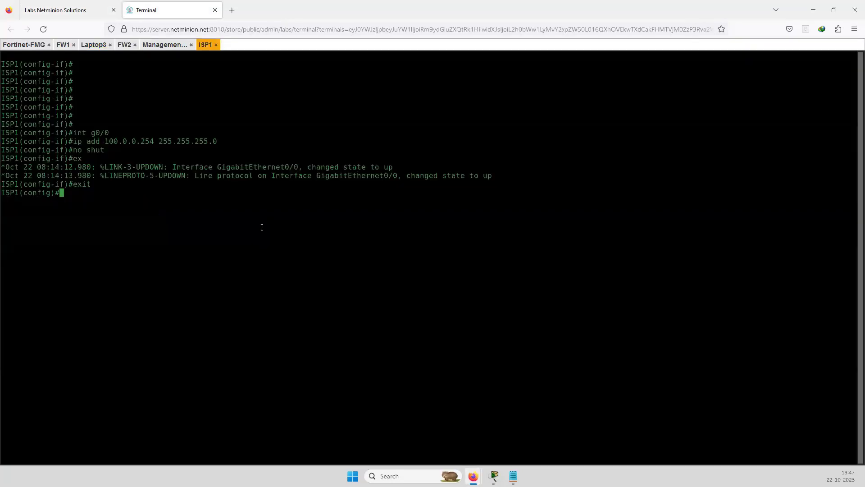
pyautogui.write('end')
pyautogui.press('Return')
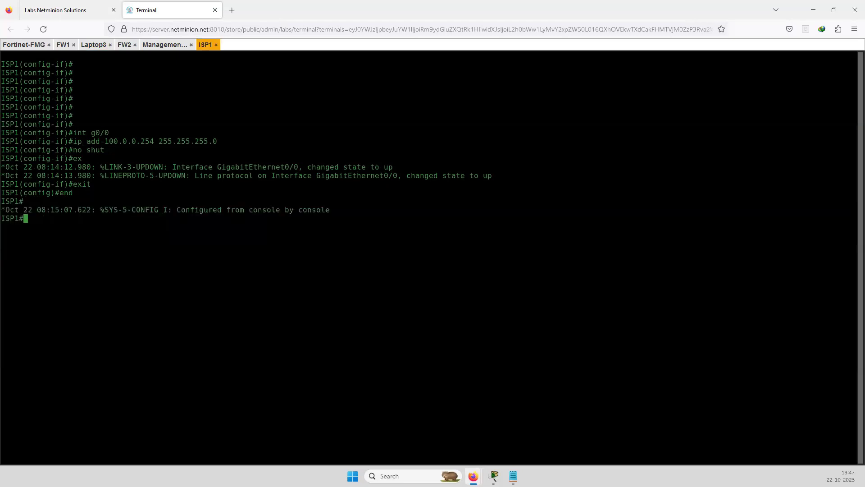
# Turn on 'debug ip icmp' on ISP1 and highlight the echo replies to 100.0.0.1
pyautogui.write('debut')
pyautogui.press('BackSpace')
pyautogui.write('g ip icmp')
pyautogui.press('Return')
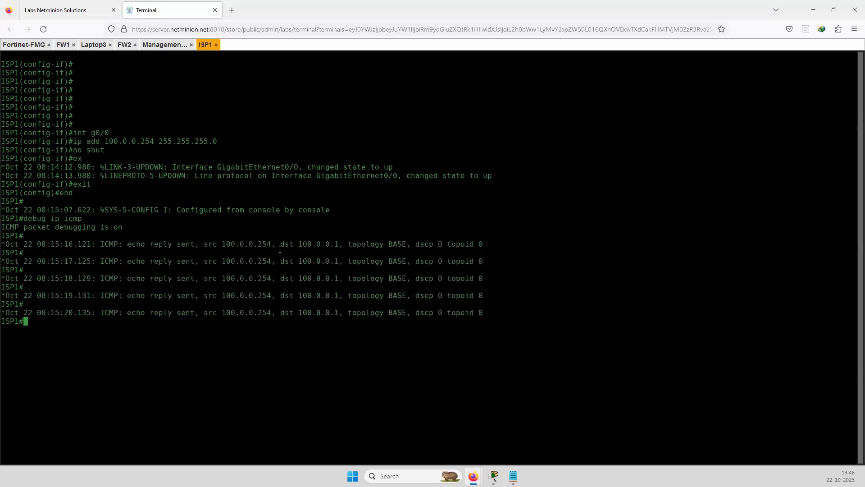
pyautogui.moveTo(298, 243); pyautogui.dragTo(338, 243)
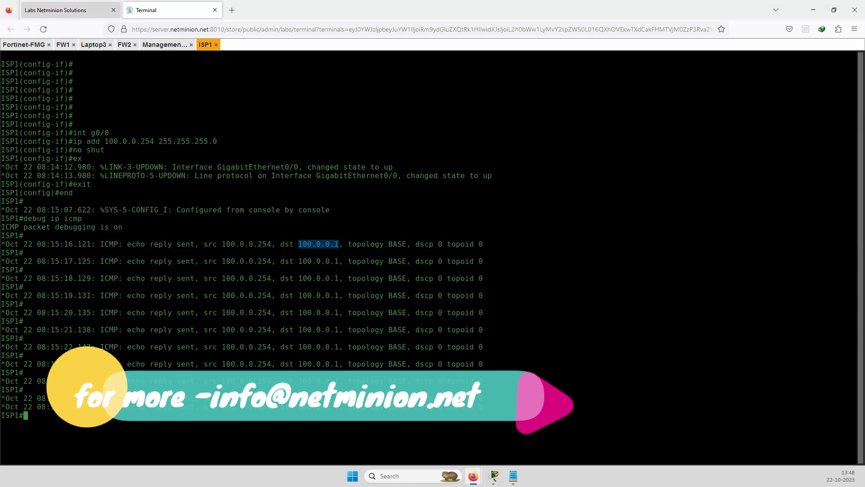
pyautogui.click(68, 10)
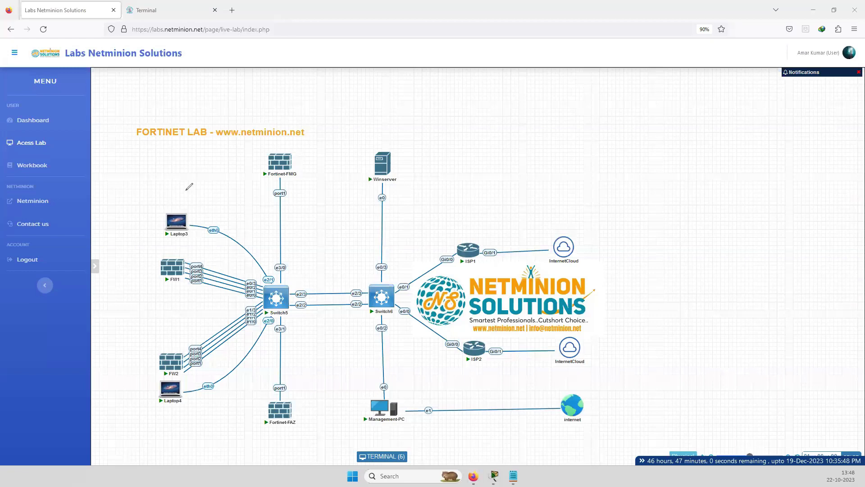
pyautogui.moveTo(158, 201)
pyautogui.mouseDown()
pyautogui.moveTo(180, 197)
pyautogui.moveTo(235, 156)
pyautogui.mouseUp()
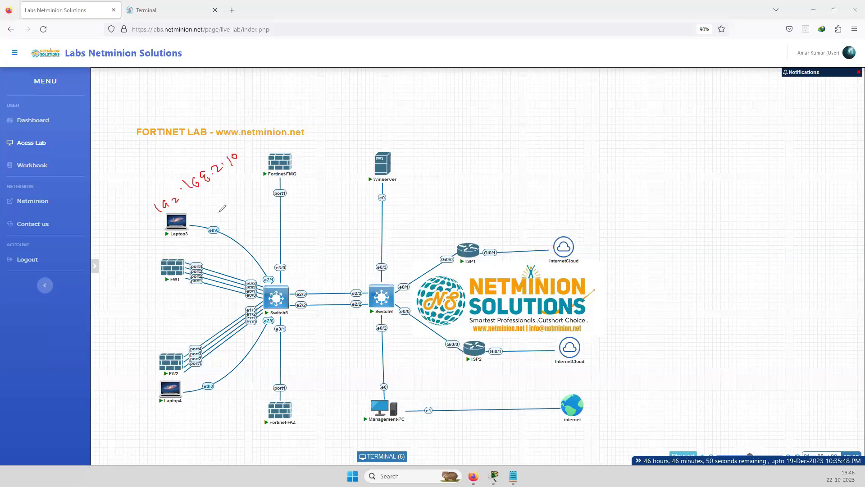
pyautogui.moveTo(202, 209)
pyautogui.mouseDown()
pyautogui.moveTo(252, 241)
pyautogui.moveTo(269, 295)
pyautogui.moveTo(209, 274)
pyautogui.moveTo(145, 301)
pyautogui.mouseUp()
pyautogui.moveTo(112, 329); pyautogui.dragTo(115, 343)
pyautogui.moveTo(126, 321)
pyautogui.mouseDown()
pyautogui.moveTo(121, 332)
pyautogui.moveTo(141, 324)
pyautogui.mouseUp()
pyautogui.moveTo(143, 322); pyautogui.dragTo(170, 296)
pyautogui.moveTo(172, 297); pyautogui.dragTo(175, 290)
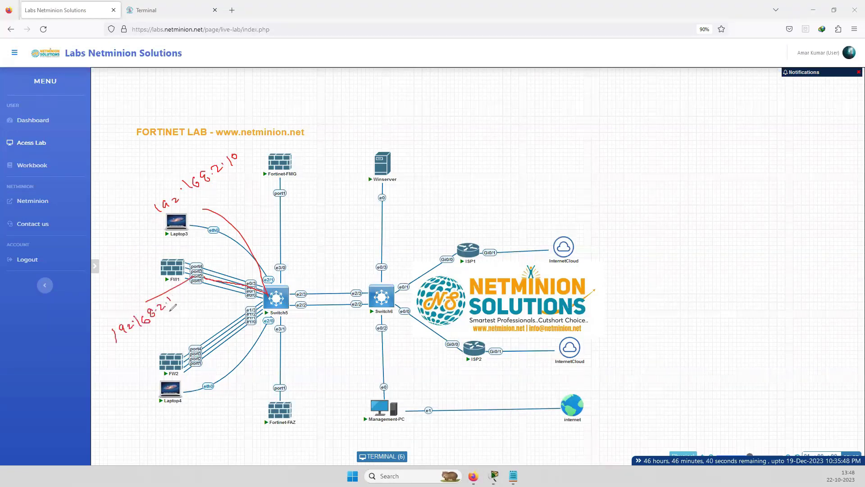
pyautogui.moveTo(127, 336); pyautogui.dragTo(180, 308)
pyautogui.moveTo(193, 269)
pyautogui.mouseDown()
pyautogui.moveTo(183, 276)
pyautogui.moveTo(297, 242)
pyautogui.moveTo(333, 210)
pyautogui.moveTo(370, 204)
pyautogui.mouseUp()
pyautogui.click(326, 222)
pyautogui.click(331, 212)
pyautogui.click(345, 208)
pyautogui.click(362, 202)
pyautogui.moveTo(314, 251); pyautogui.dragTo(379, 216)
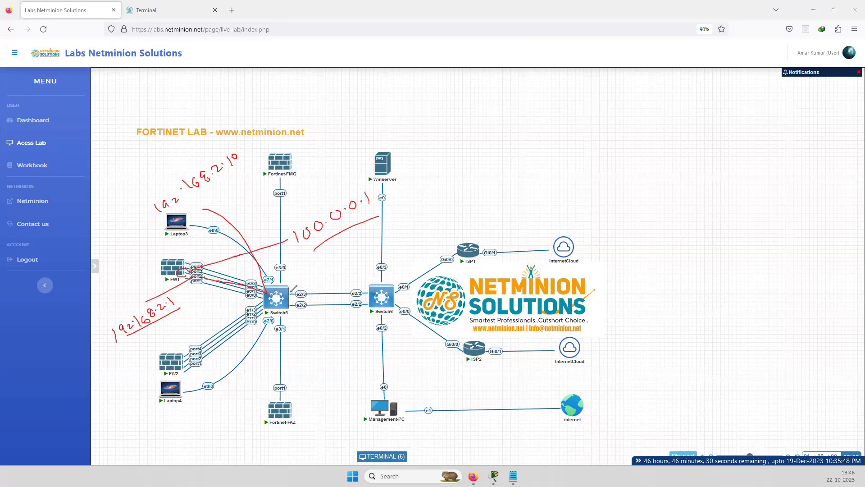
pyautogui.moveTo(289, 291)
pyautogui.mouseDown()
pyautogui.moveTo(417, 269)
pyautogui.moveTo(437, 255)
pyautogui.mouseUp()
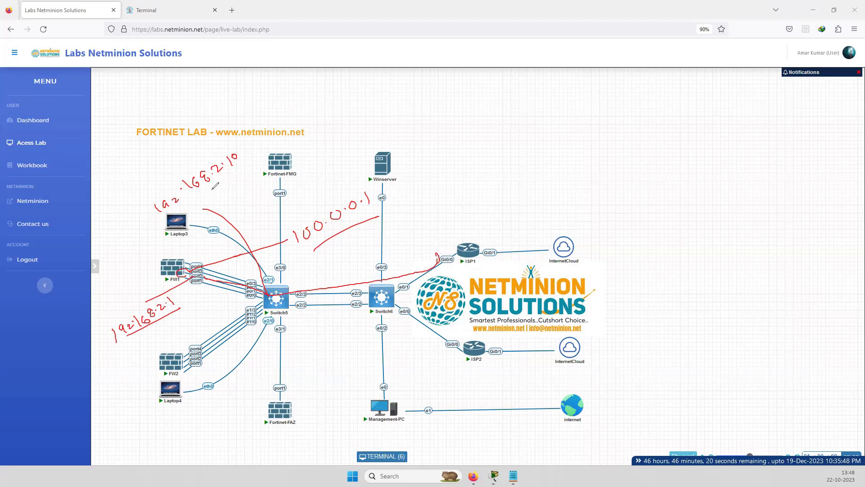
pyautogui.moveTo(211, 190); pyautogui.dragTo(248, 167)
pyautogui.moveTo(303, 253); pyautogui.dragTo(359, 228)
pyautogui.moveTo(466, 271); pyautogui.dragTo(483, 266)
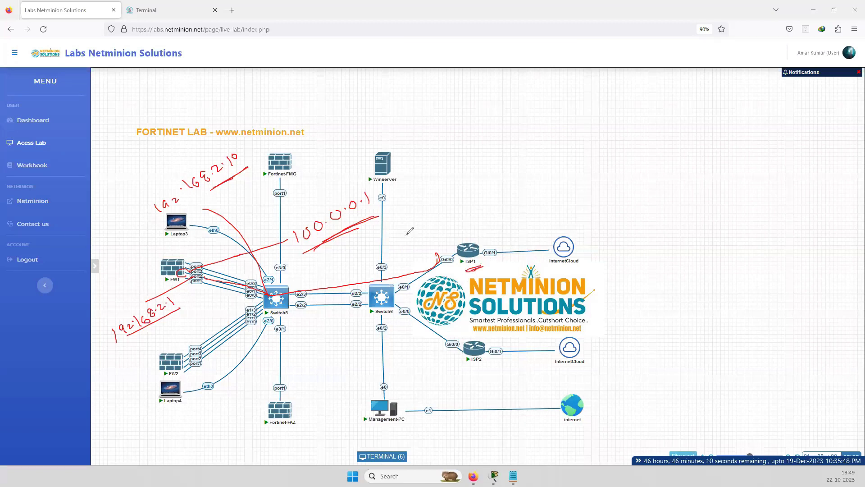
pyautogui.moveTo(446, 239)
pyautogui.mouseDown()
pyautogui.moveTo(379, 215)
pyautogui.moveTo(393, 225)
pyautogui.mouseUp()
pyautogui.moveTo(216, 193); pyautogui.dragTo(238, 181)
pyautogui.moveTo(218, 189); pyautogui.dragTo(236, 181)
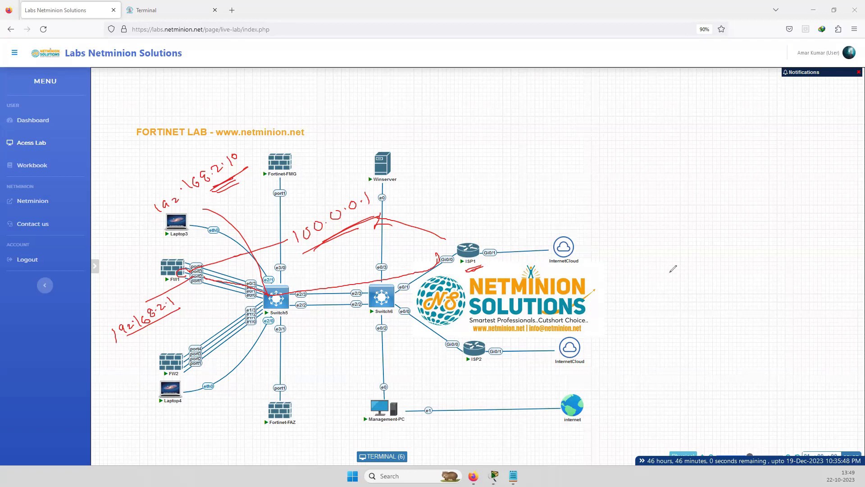
pyautogui.hotkey('ctrl', 'shift', '7')
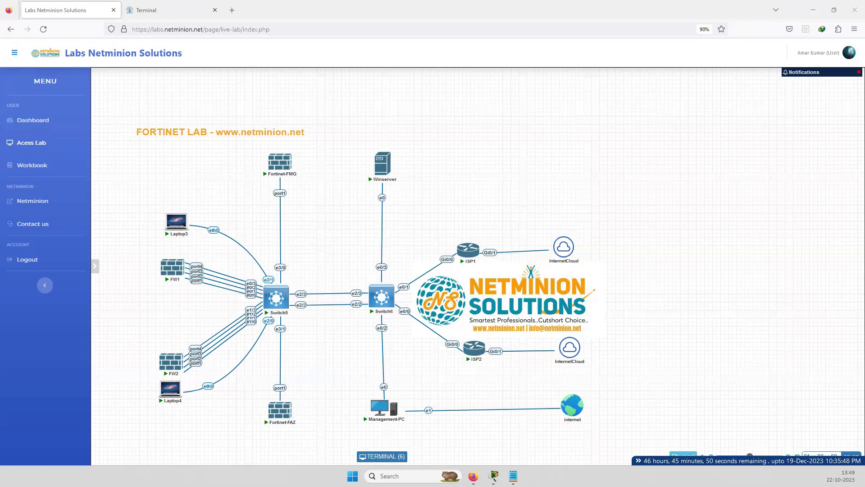
pyautogui.click(535, 297)
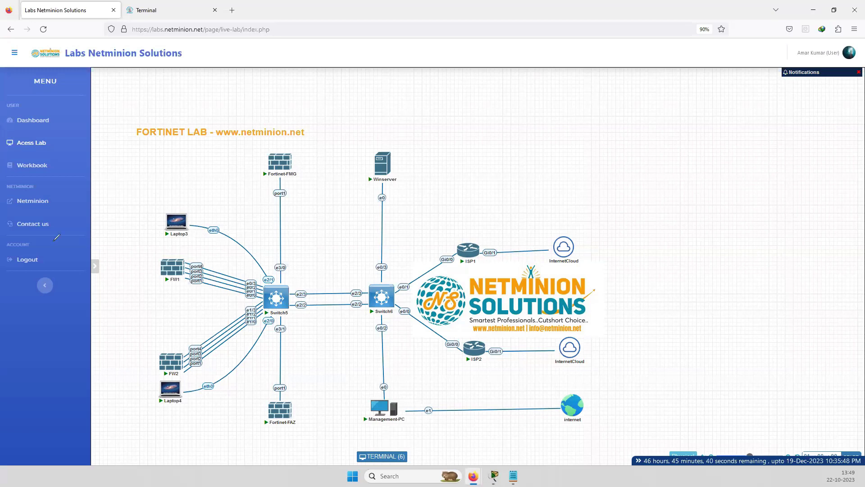
# Delete FortiGate's allow_Internet_access firewall policy so only Implicit Deny remains
pyautogui.click(149, 10)
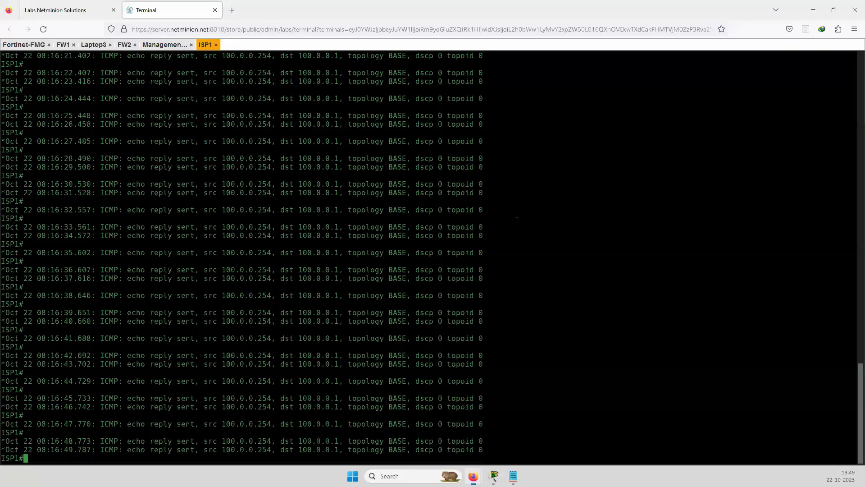
pyautogui.click(160, 45)
pyautogui.click(457, 274)
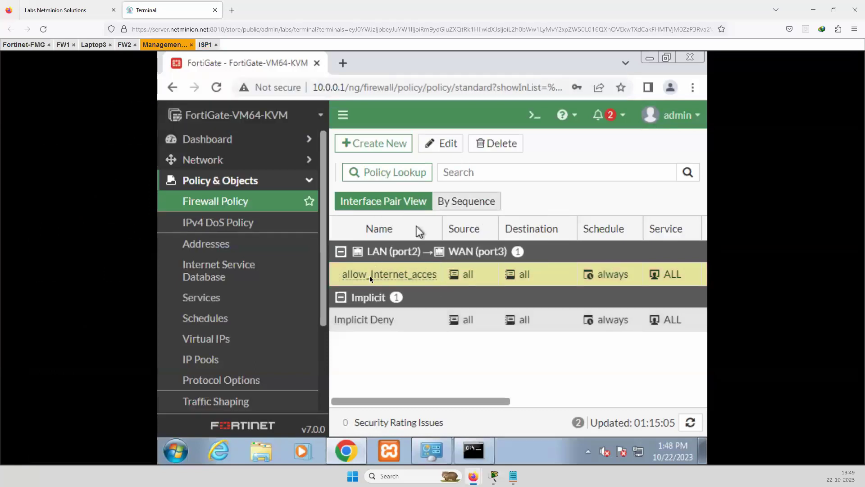
pyautogui.rightClick(346, 279)
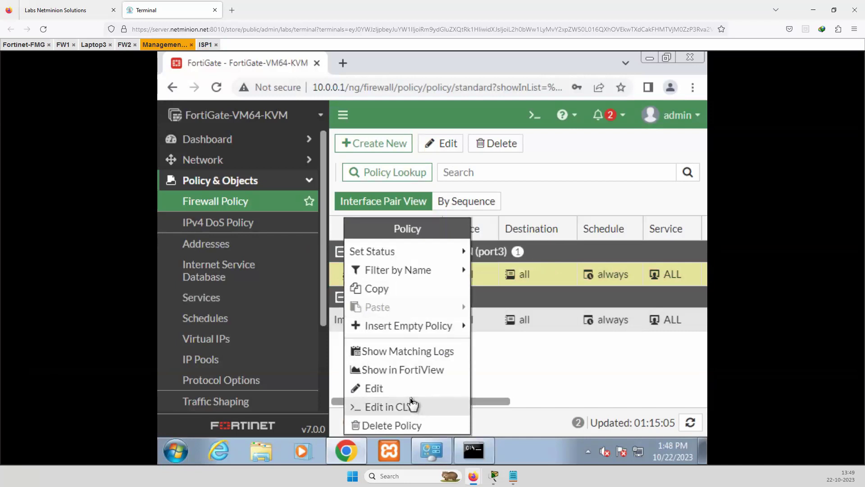
pyautogui.click(523, 358)
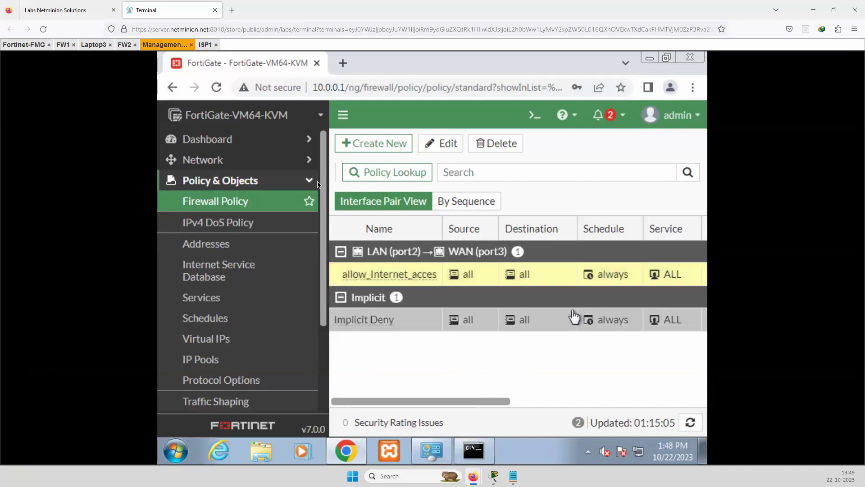
pyautogui.click(495, 144)
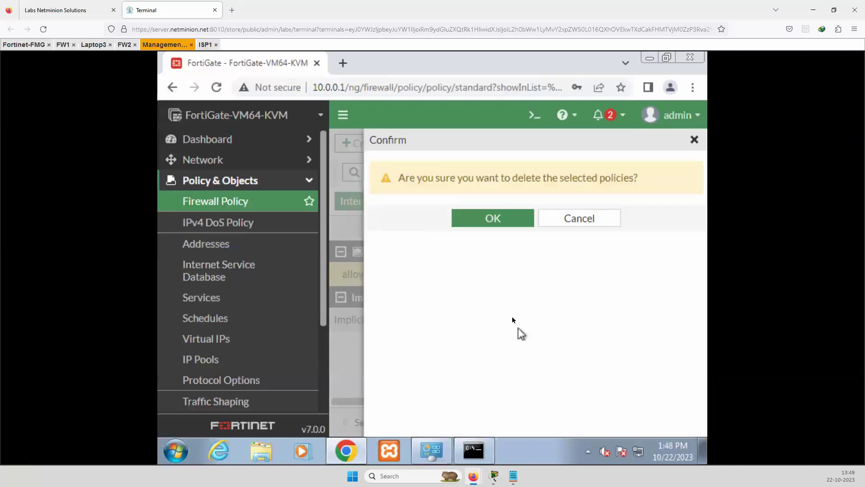
pyautogui.click(490, 225)
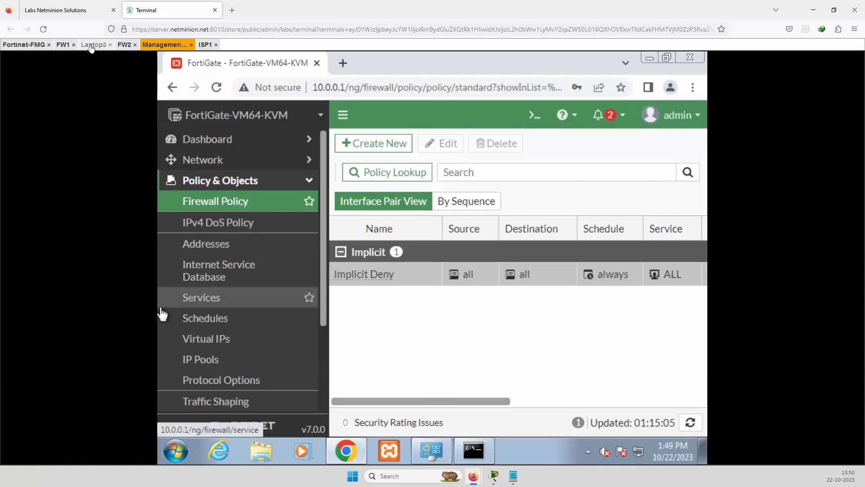
pyautogui.click(93, 44)
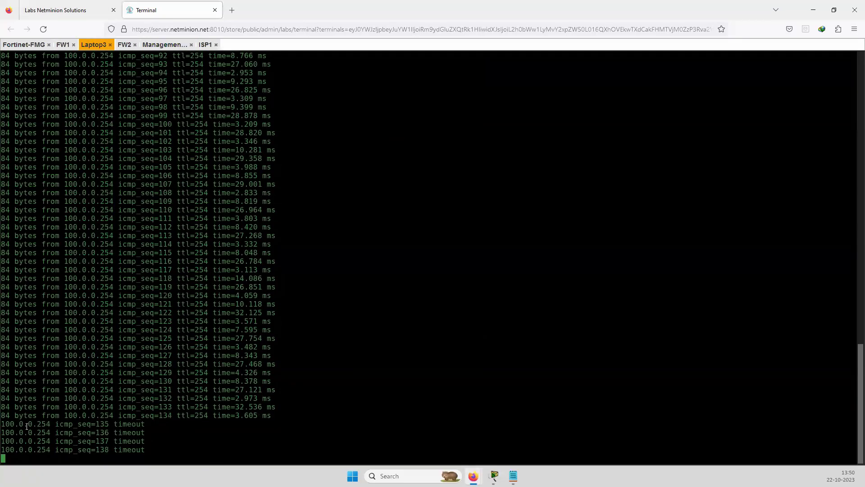
# Highlight Laptop3's successful replies from 100.0.0.254 that preceded the timeouts
pyautogui.moveTo(24, 426); pyautogui.dragTo(236, 444)
pyautogui.click(332, 386)
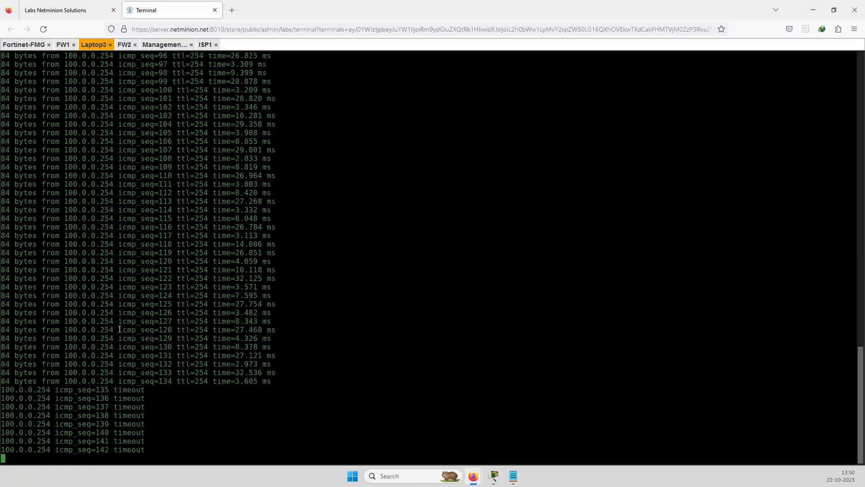
pyautogui.moveTo(78, 321); pyautogui.dragTo(212, 338)
pyautogui.moveTo(270, 381); pyautogui.dragTo(53, 158)
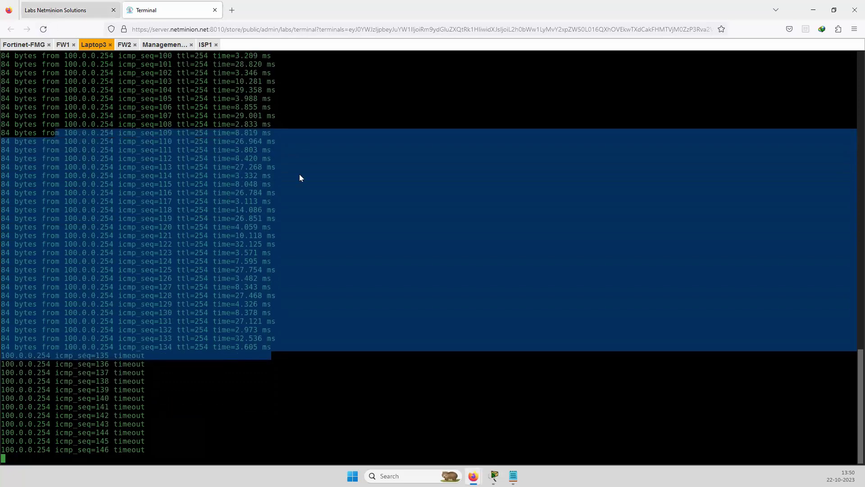
pyautogui.hotkey('ctrl', 'Tab')
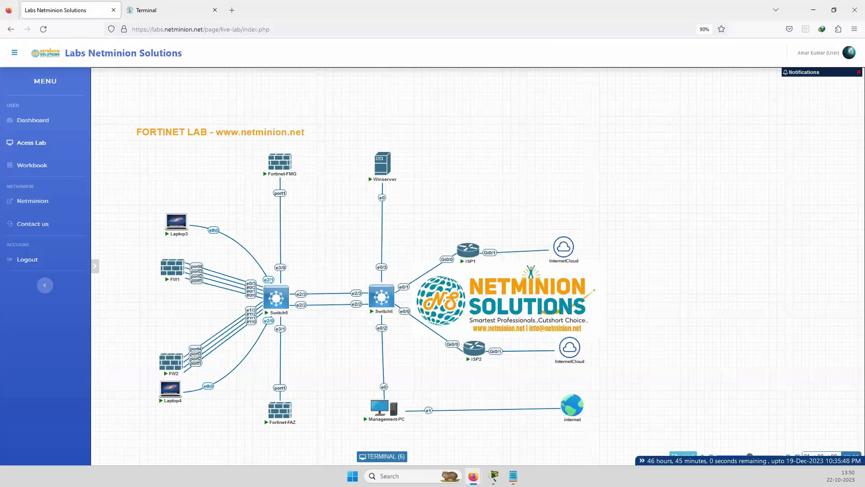